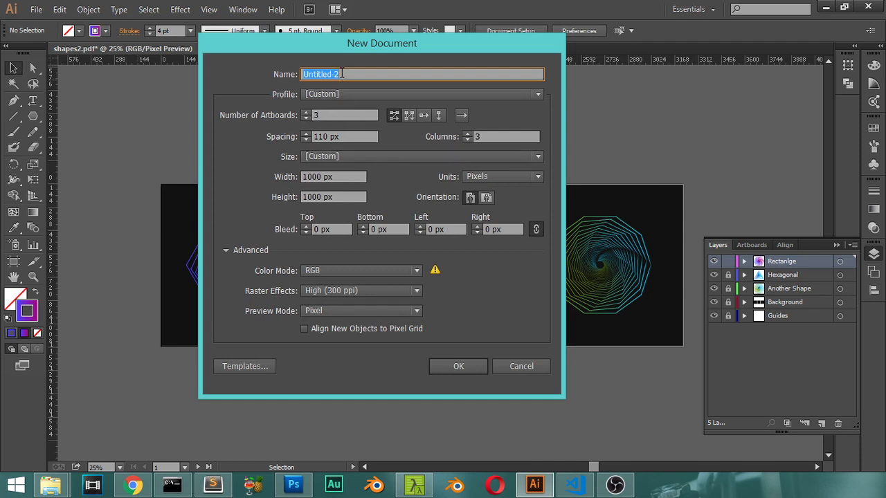
Name the new document second-workshop and set the spacing between its artboards to 100 px.
type("second-workshop")
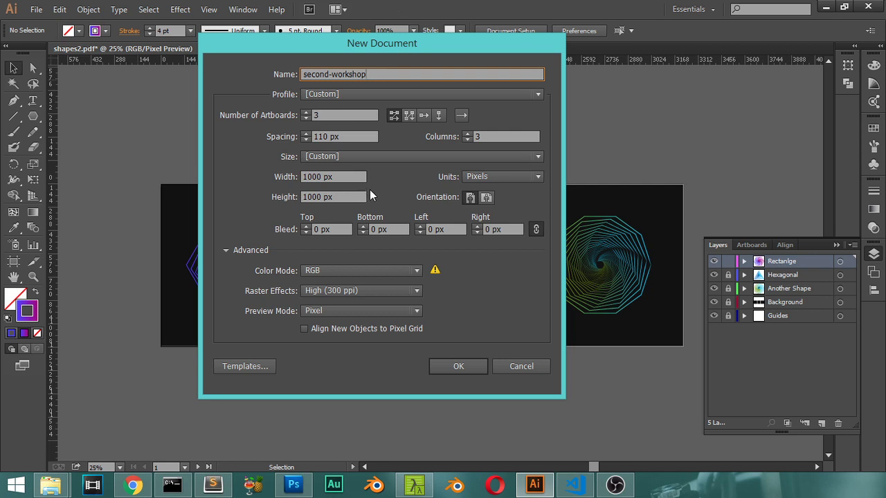
left_click_drag(360, 137, 318, 136)
key("BackSpace")
type("00")
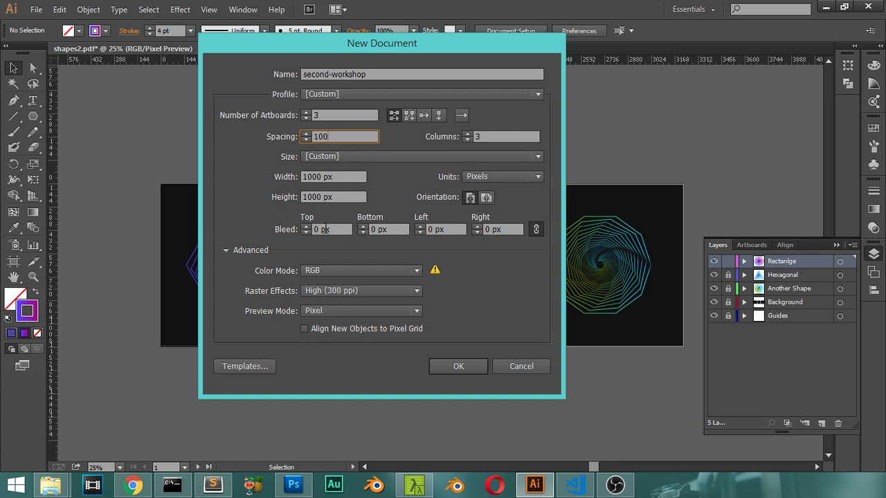
left_click(335, 270)
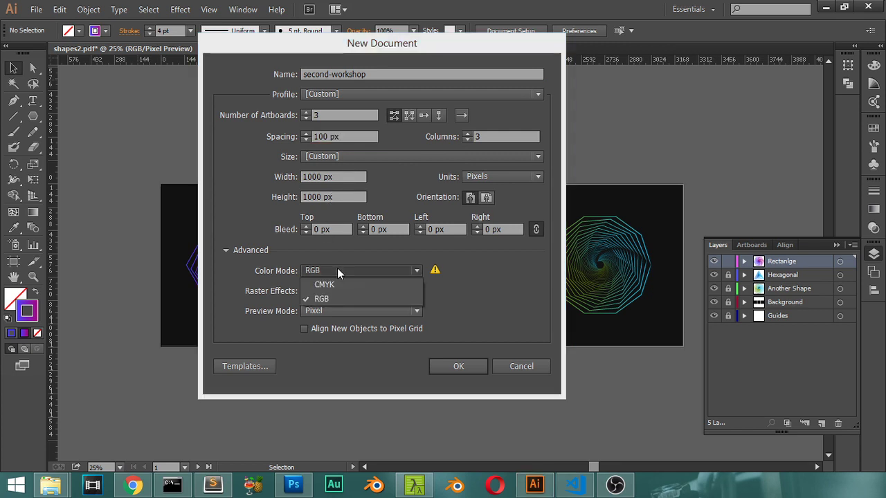
left_click(337, 282)
left_click(350, 270)
left_click(340, 296)
left_click(347, 272)
left_click(335, 283)
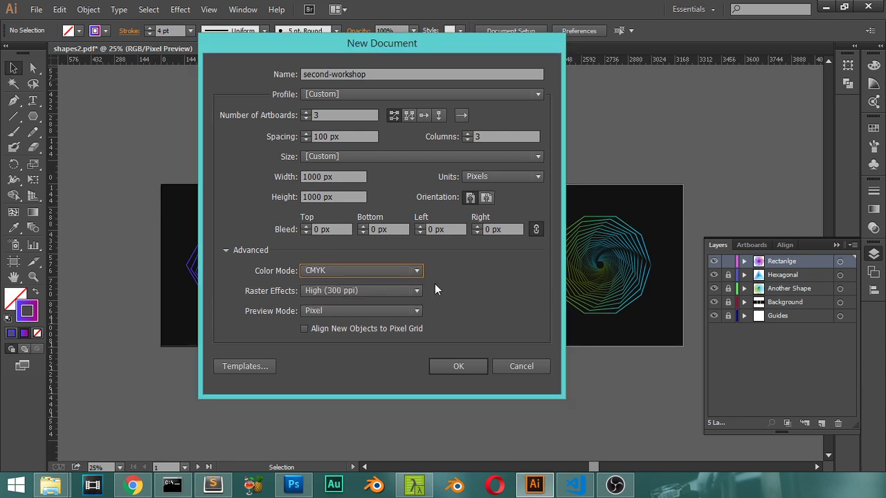
left_click(386, 269)
left_click(345, 281)
left_click(357, 269)
left_click(366, 269)
left_click(366, 267)
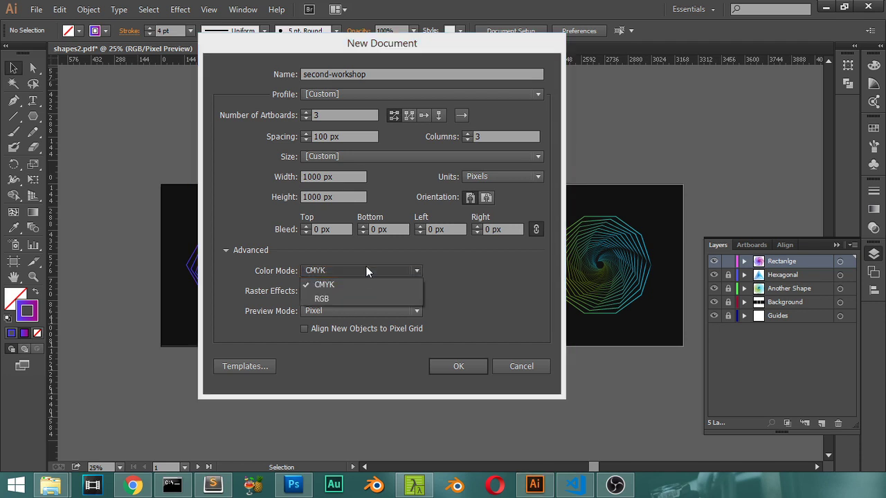
left_click(344, 292)
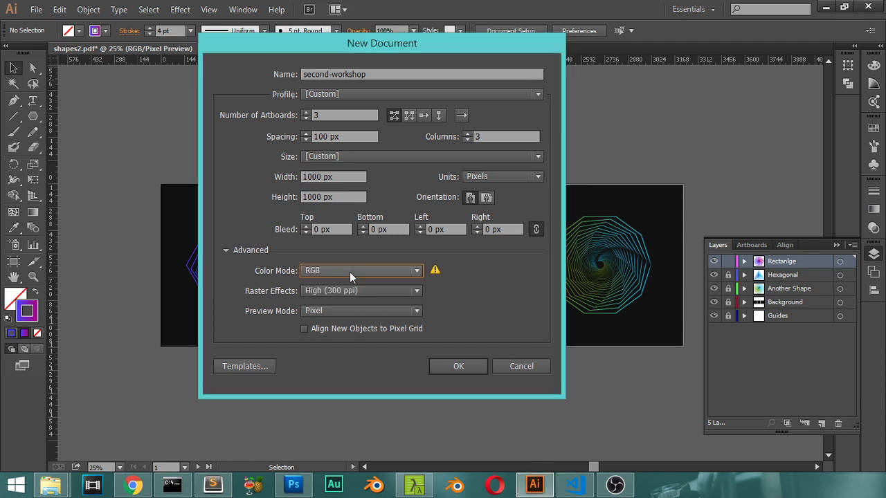
Set the colour mode to CMYK and the preview mode to Default, and create the document.
left_click(350, 272)
left_click(349, 278)
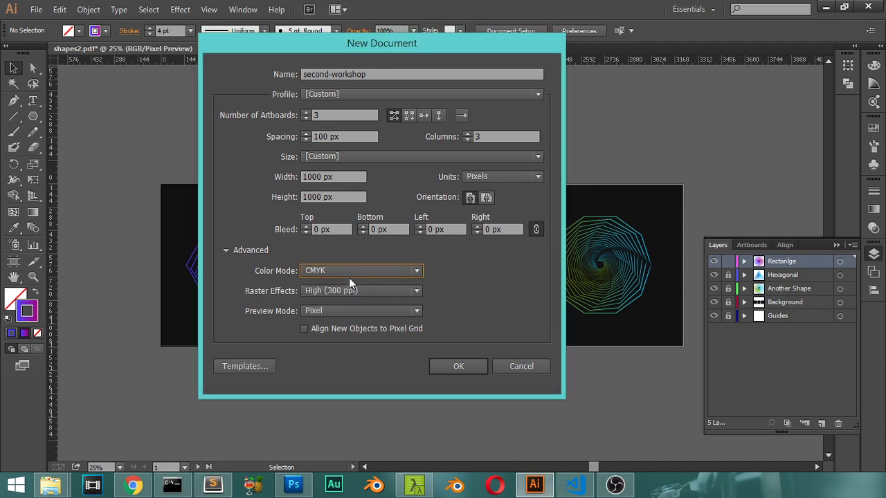
left_click(343, 307)
left_click(344, 325)
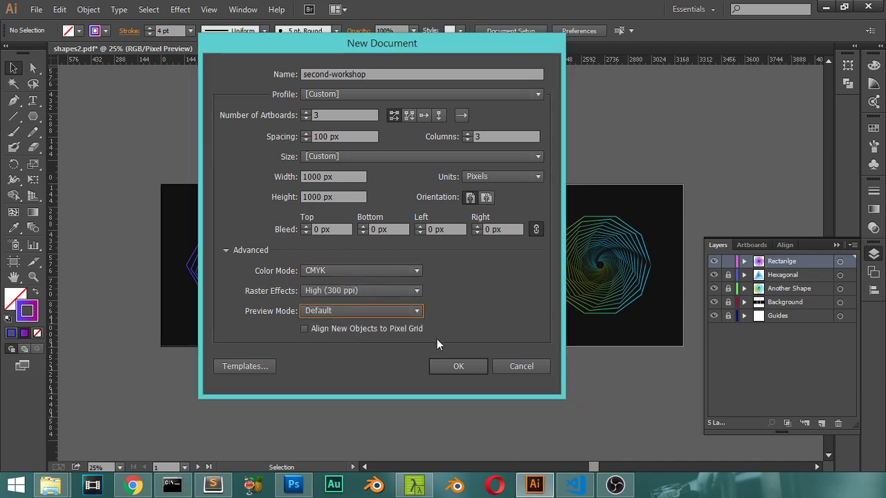
left_click(450, 364)
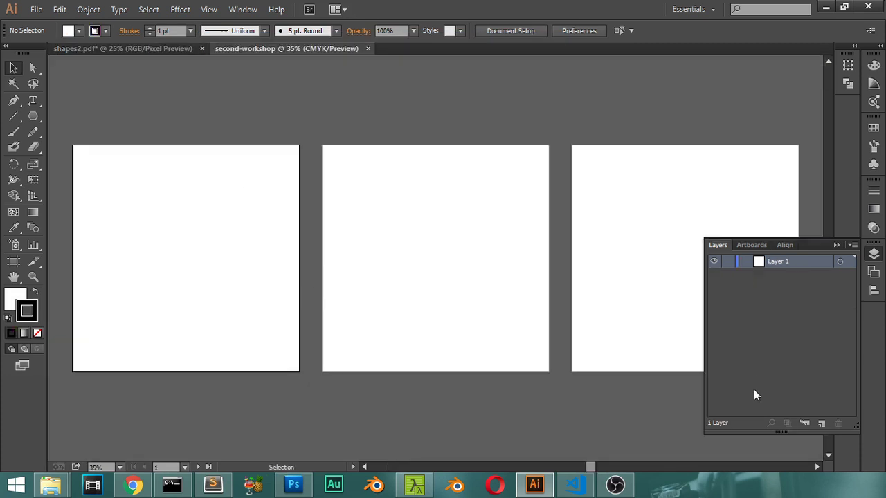
Rename Layer 1 as Guides.
double_click(776, 260)
type("G")
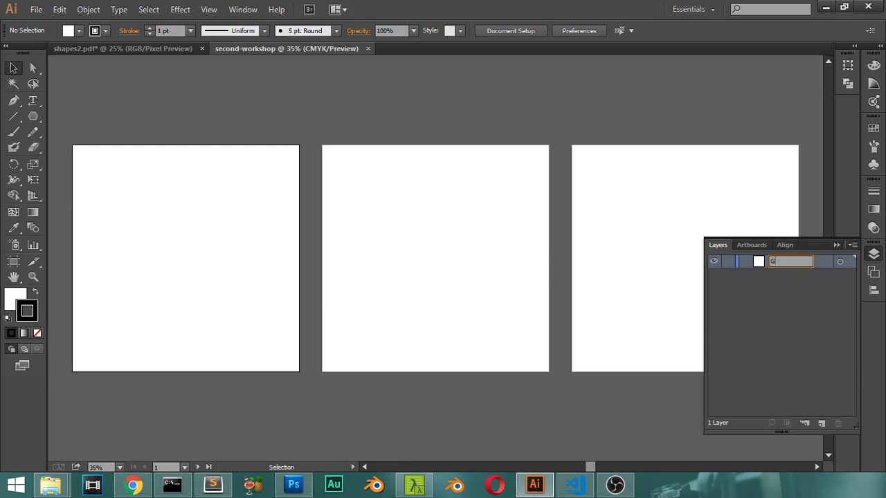
type("uides")
key("Return")
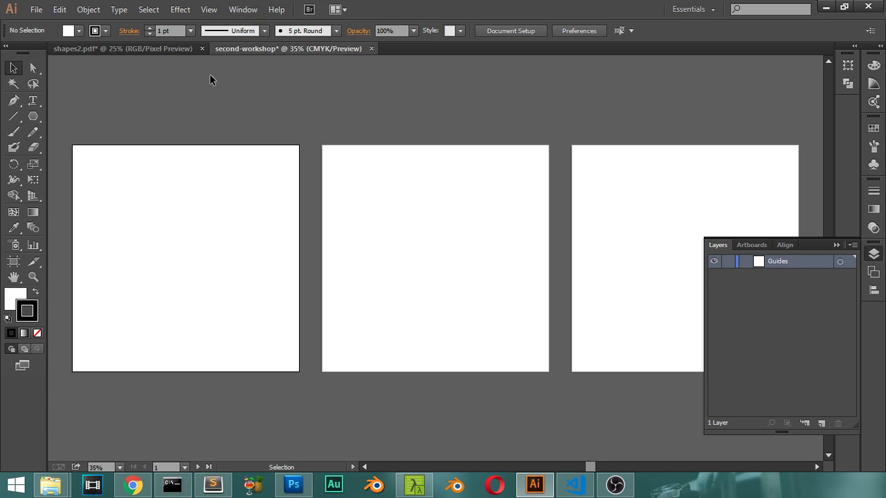
Show the rulers and place a vertical guide across the first artboard.
key("ctrl+r")
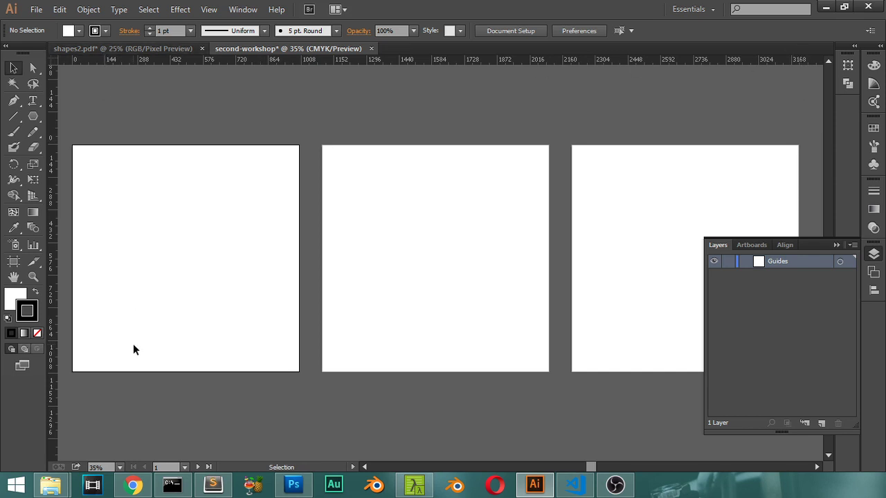
left_click_drag(55, 296, 259, 298)
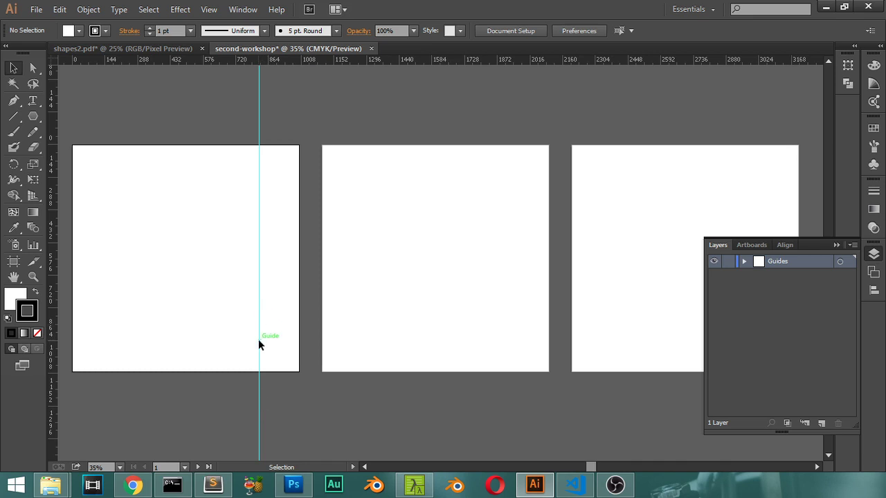
Unlock the guides and move the vertical guide on the first artboard to X about 779 px.
left_click(214, 11)
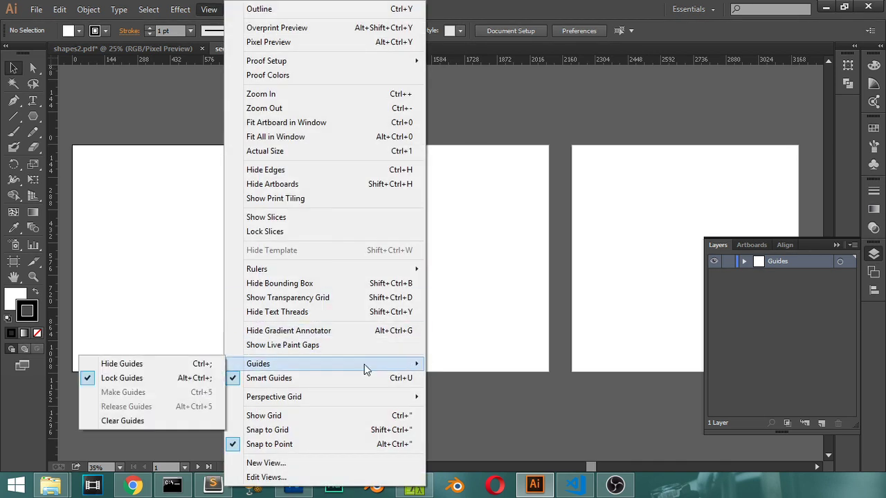
mouse_move(263, 364)
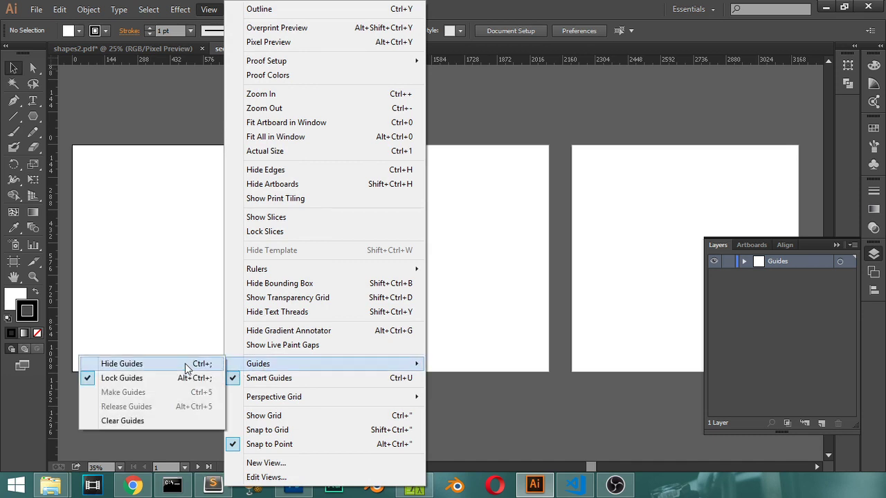
left_click(154, 379)
left_click_drag(263, 399, 248, 380)
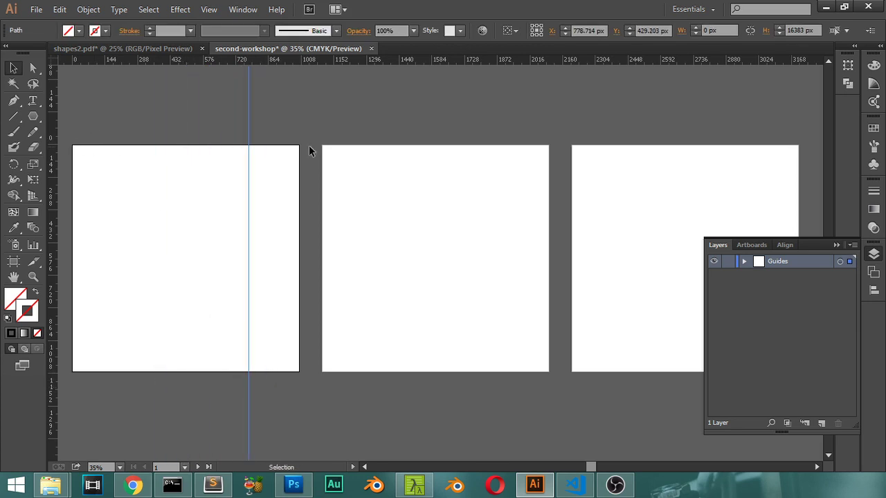
left_click(786, 245)
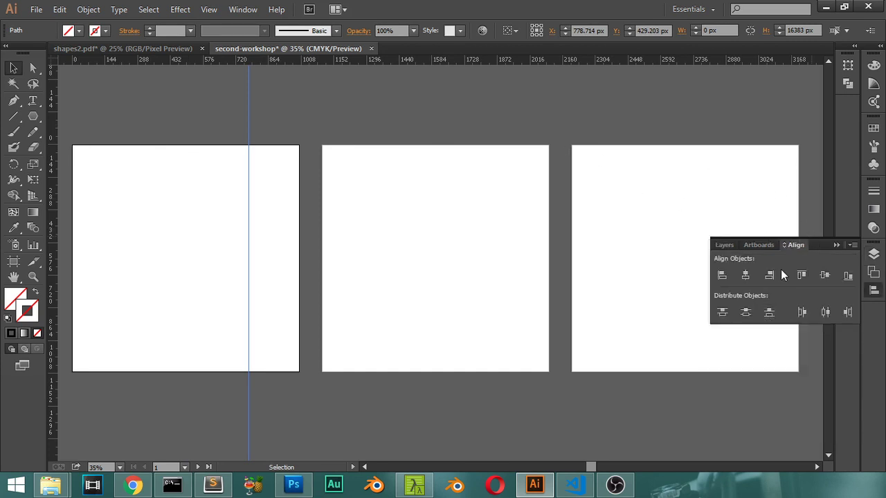
left_click(852, 246)
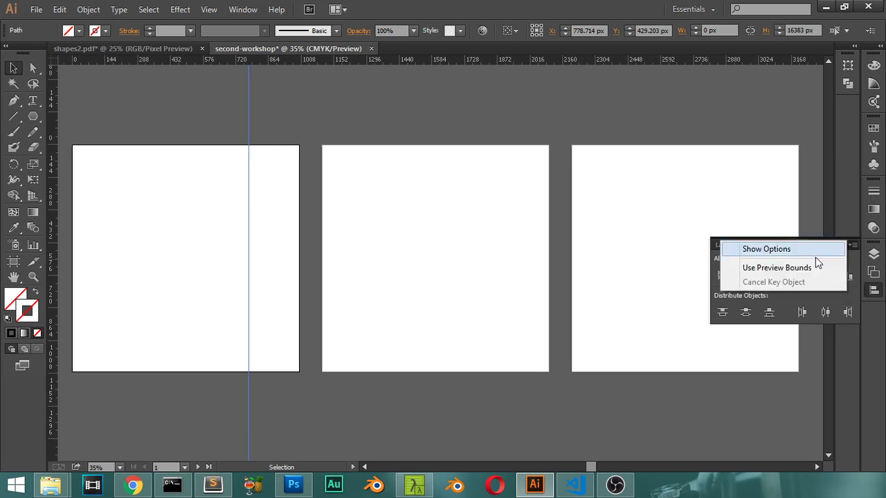
left_click(845, 297)
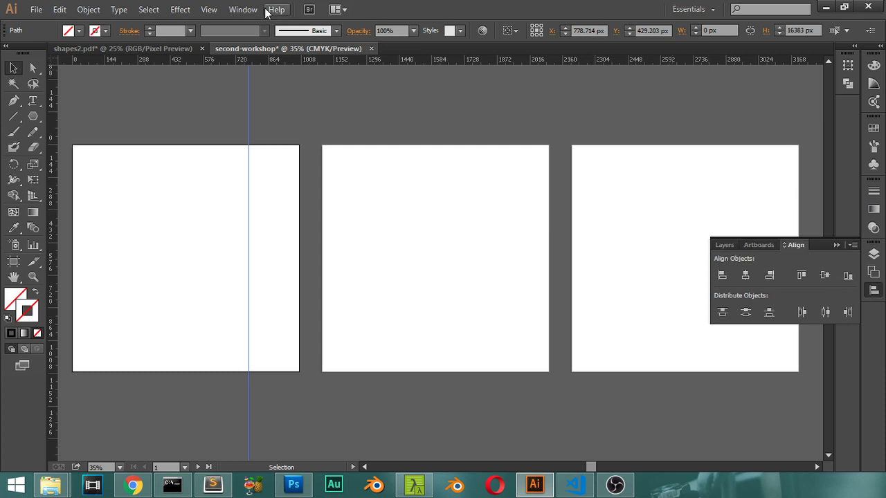
left_click(243, 9)
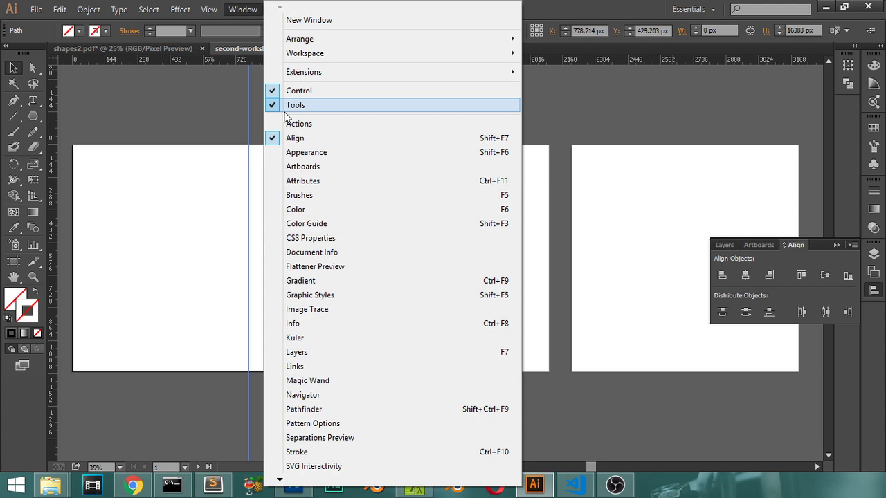
left_click(791, 286)
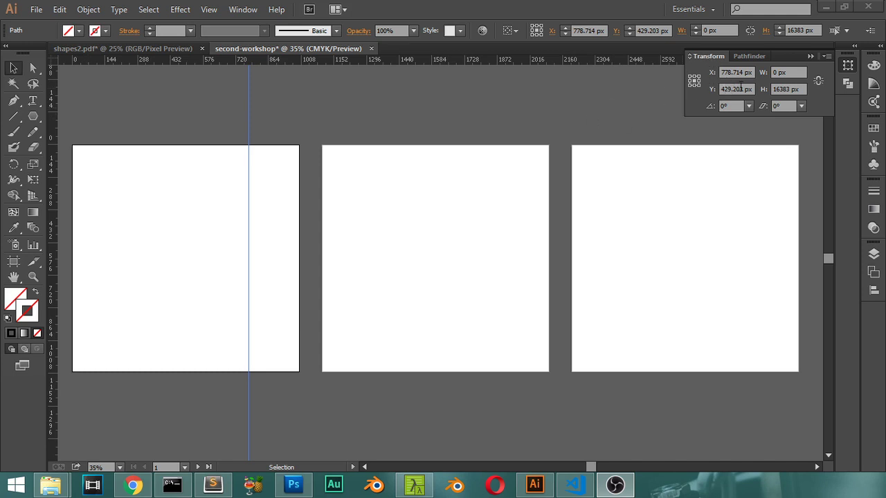
Centre the vertical guide on the first artboard by setting its X position to 500 px.
left_click(721, 72)
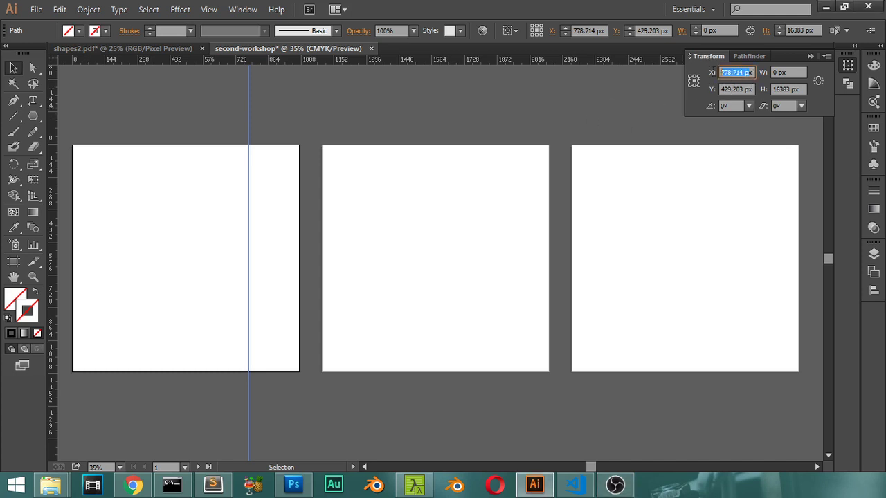
type("500p")
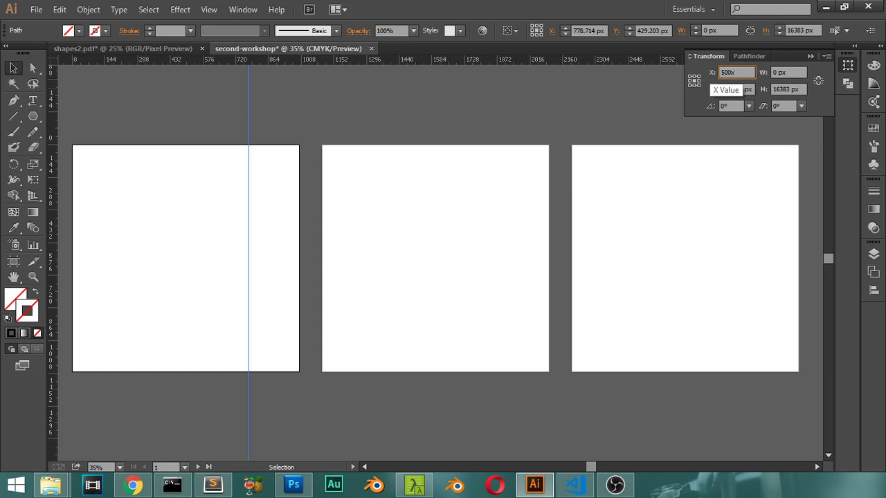
type("x")
key("BackSpace")
type("px")
key("Return")
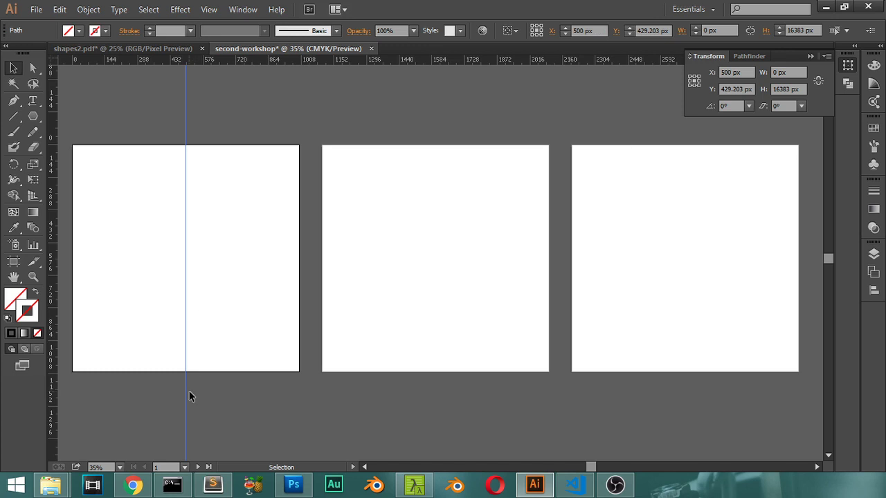
Copy the vertical guide to the second artboard at X 1600 px and to the third artboard at about 2773 px.
left_click_drag(189, 400, 436, 394)
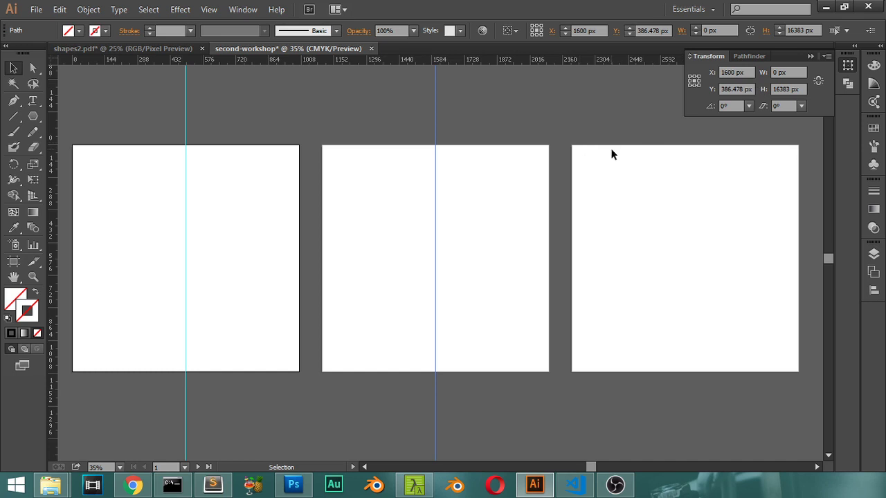
left_click_drag(437, 328, 702, 319)
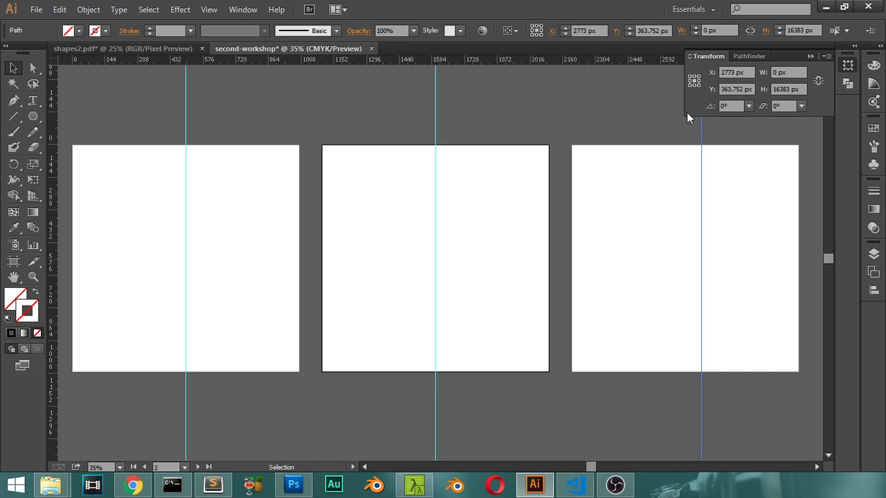
left_click(723, 72)
type("200")
key("Return")
left_click(727, 71)
type("2px200")
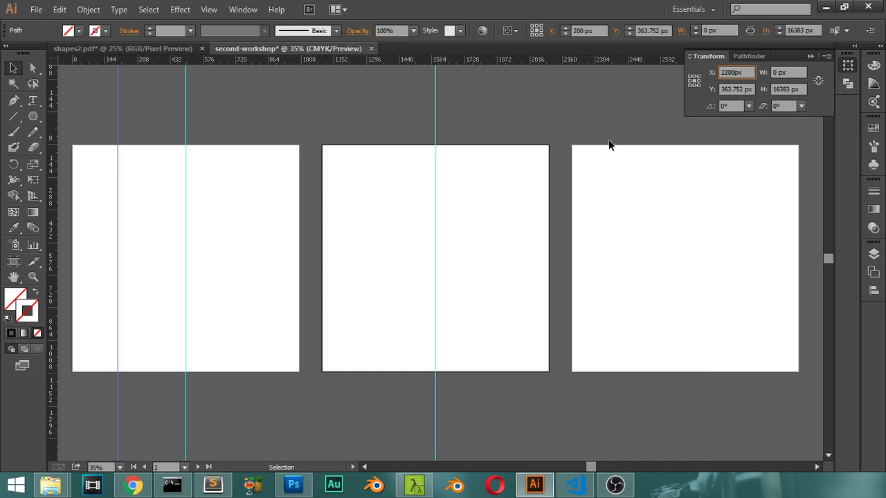
Set the X position of the third artboard's vertical guide to 2700 px.
double_click(735, 72)
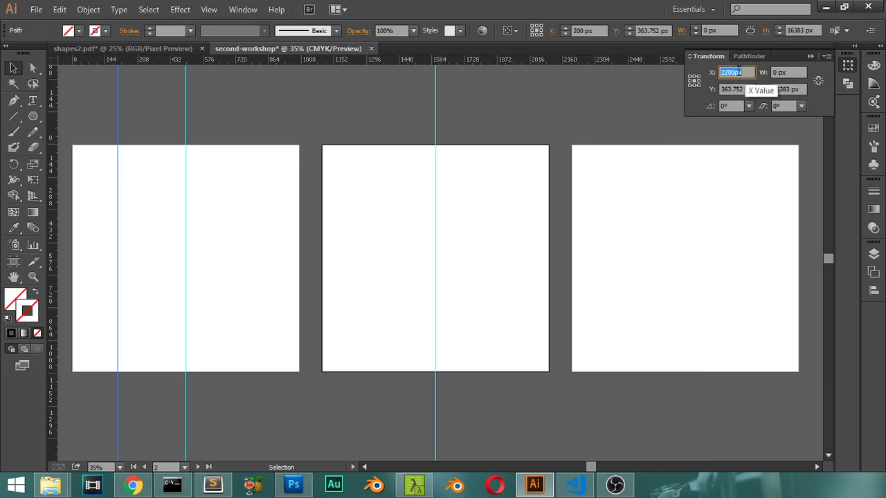
type("2700")
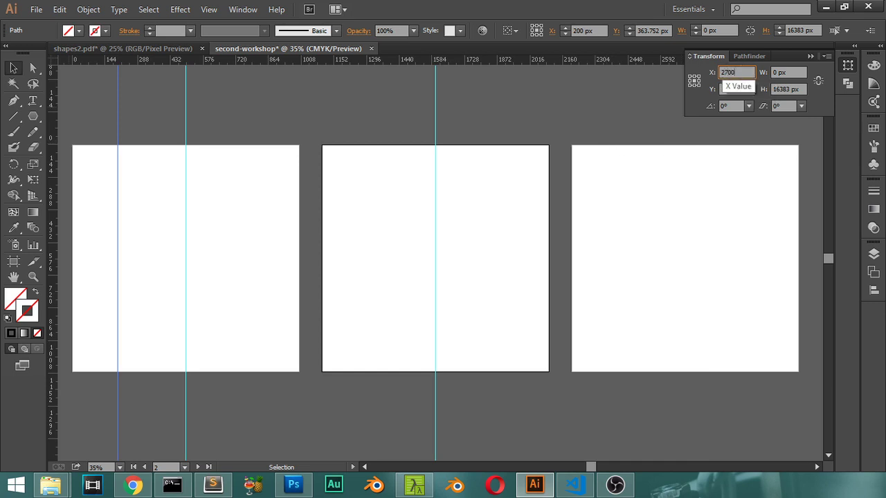
key("Return")
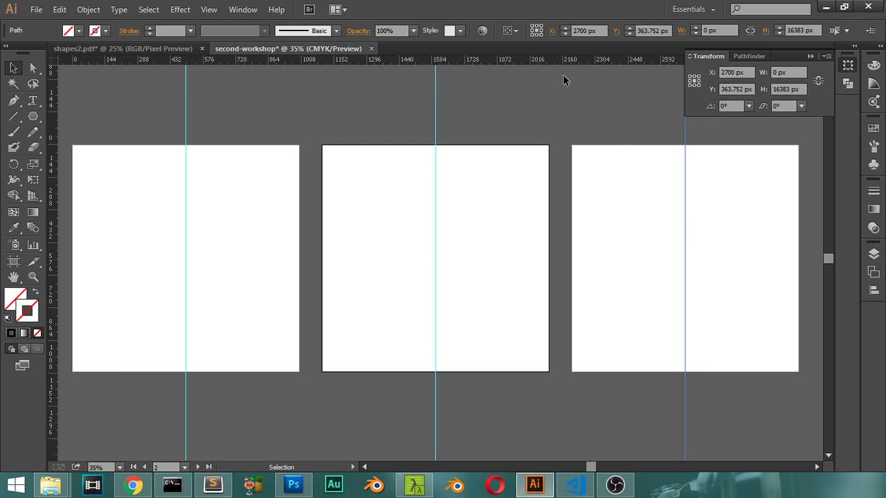
Add a horizontal guide across the artboards and set its Y position to 200 px.
left_click_drag(453, 62, 483, 231)
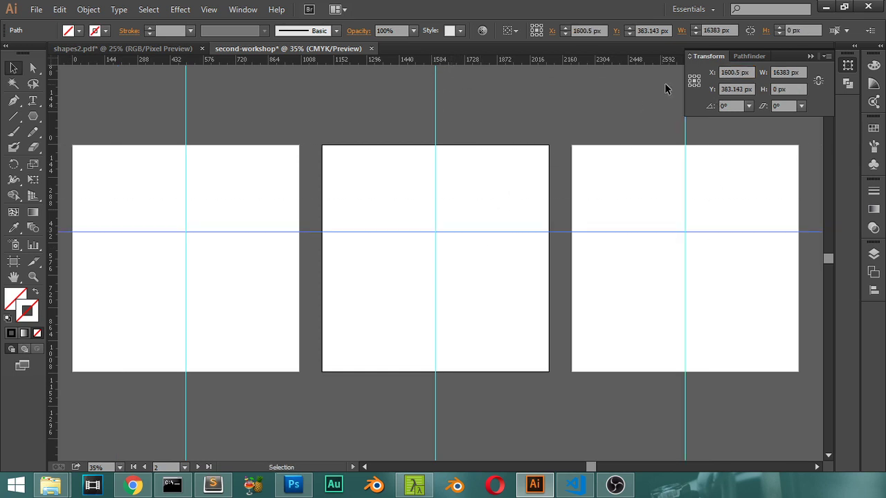
left_click_drag(754, 89, 722, 90)
type("200")
key("Return")
Copy the horizontal guide towards the bottom of the artboards and set the copy's Y position to 800 px.
left_click_drag(542, 191, 541, 335, "alt")
left_click_drag(751, 89, 706, 95)
type("800")
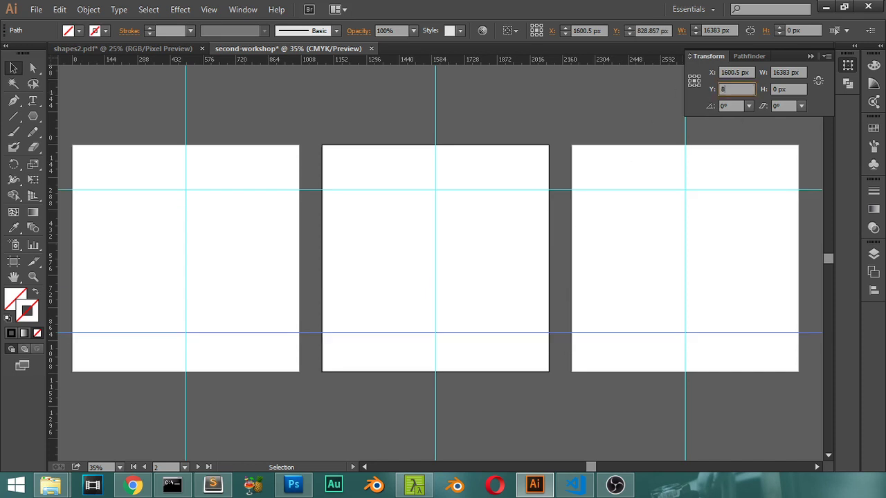
key("Return")
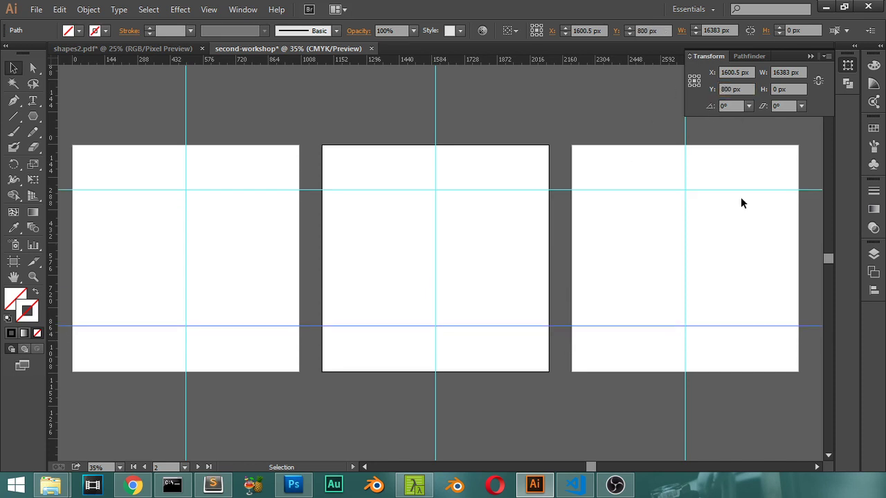
Add a new layer above Guides and name it Background.
left_click(873, 254)
left_click(821, 423)
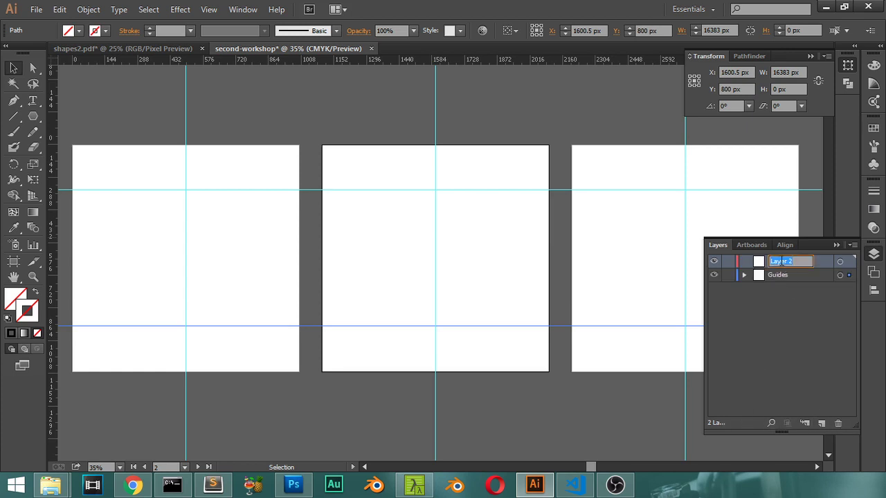
type("Background")
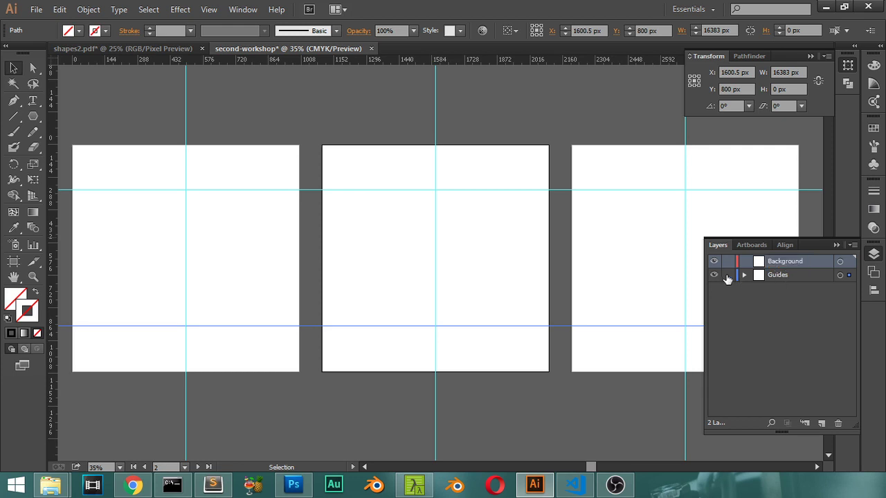
Set the Guides layer's highlight colour to Tan.
left_click(757, 277)
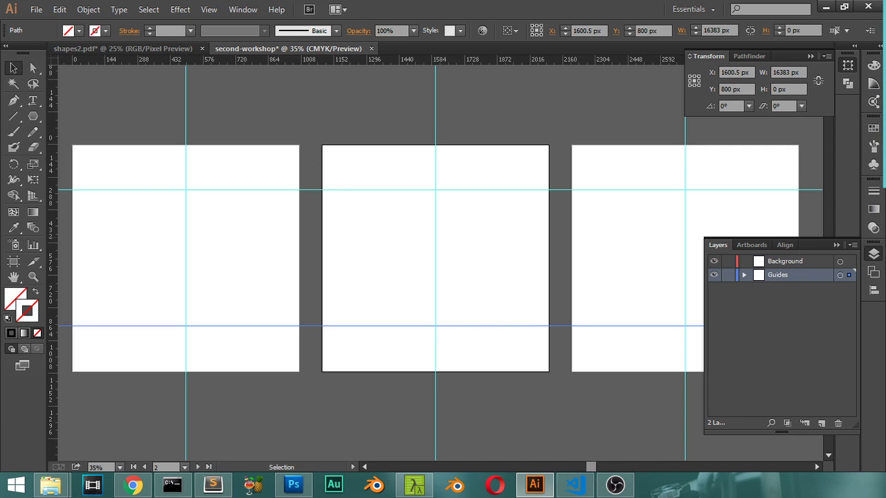
double_click(756, 275)
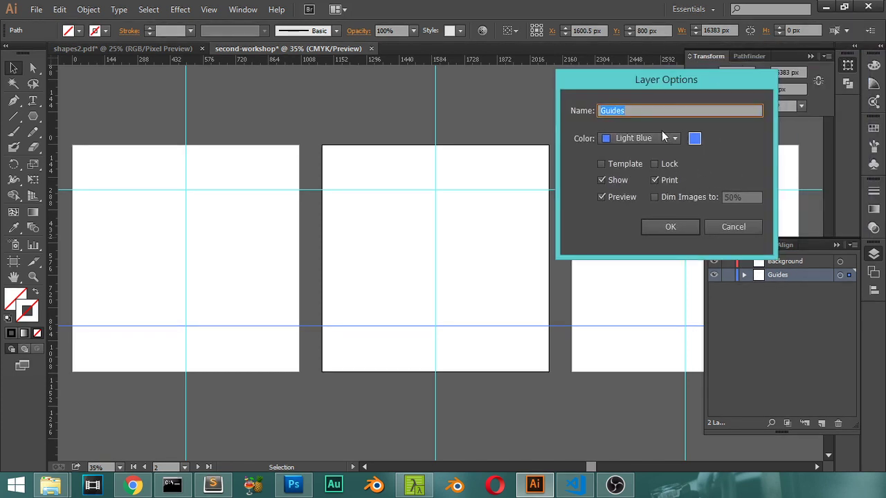
left_click(644, 139)
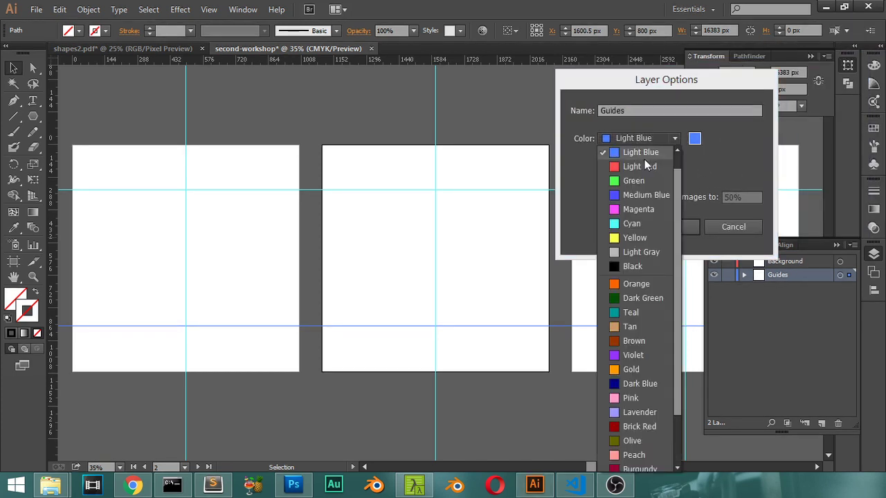
left_click(638, 326)
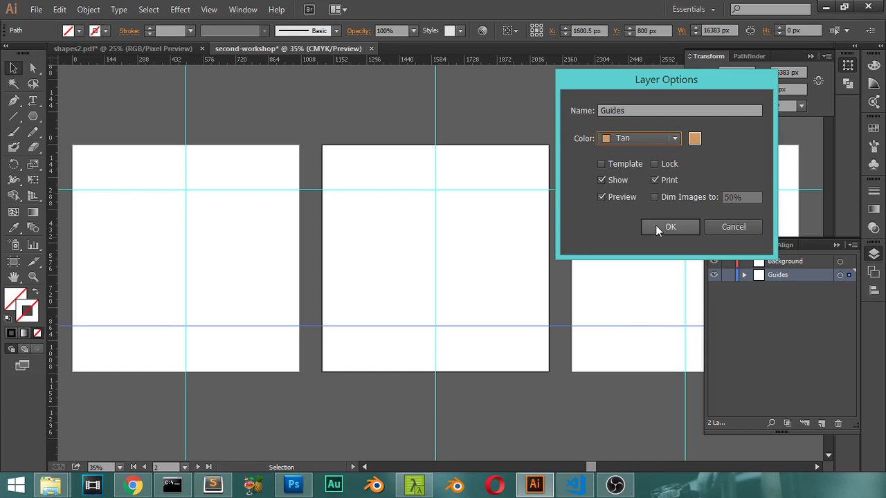
left_click(647, 140)
left_click(636, 267)
left_click(692, 231)
Set the Background layer's highlight colour to Black.
double_click(759, 265)
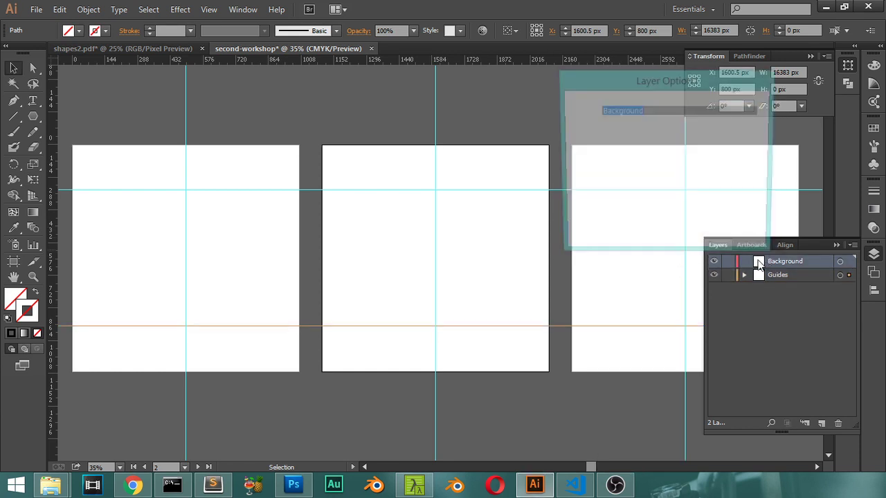
left_click(669, 141)
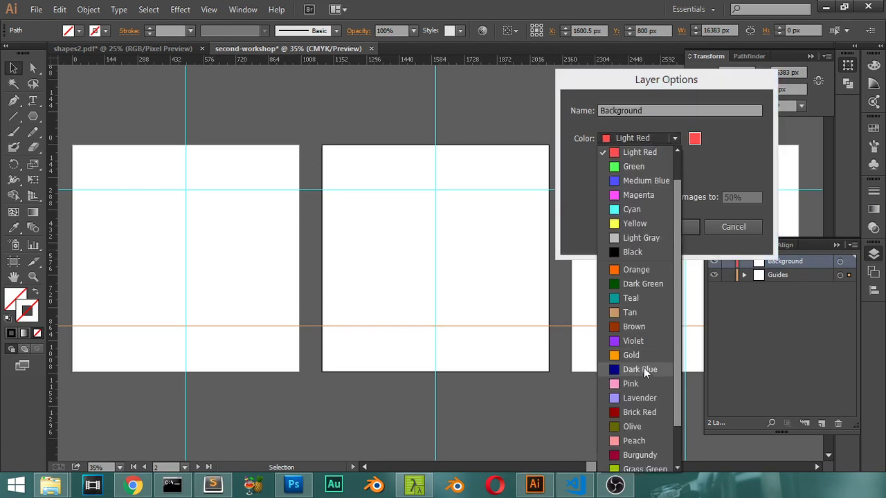
left_click(643, 253)
left_click(659, 225)
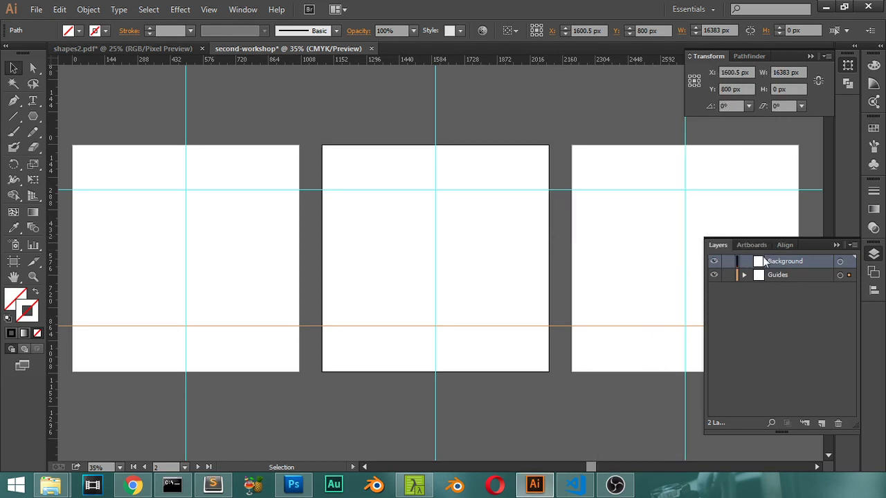
Lock the Guides layer and toggle its visibility off and back on.
left_click(729, 276)
left_click(715, 277)
left_click(715, 276)
left_click(715, 276)
left_click(715, 276)
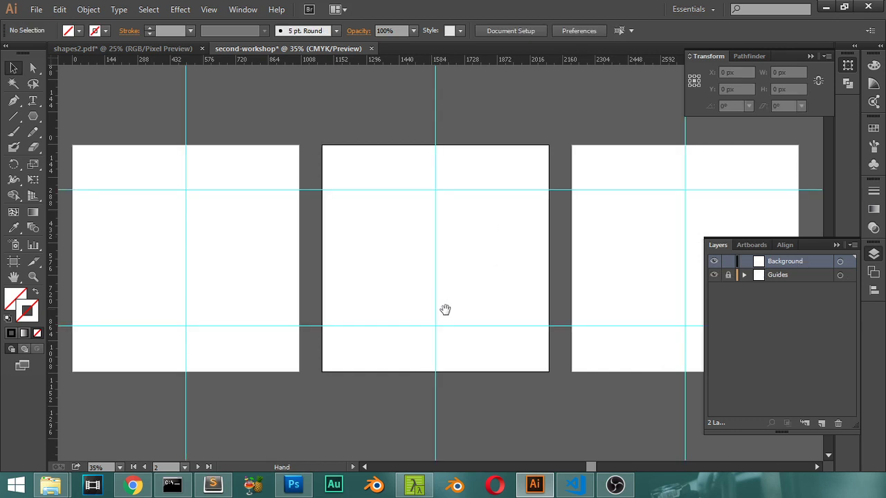
Draw a 1000 by 1000 px rectangle covering the first artboard and fill it with near-black 0e0f0f.
left_click_drag(32, 117, 299, 371)
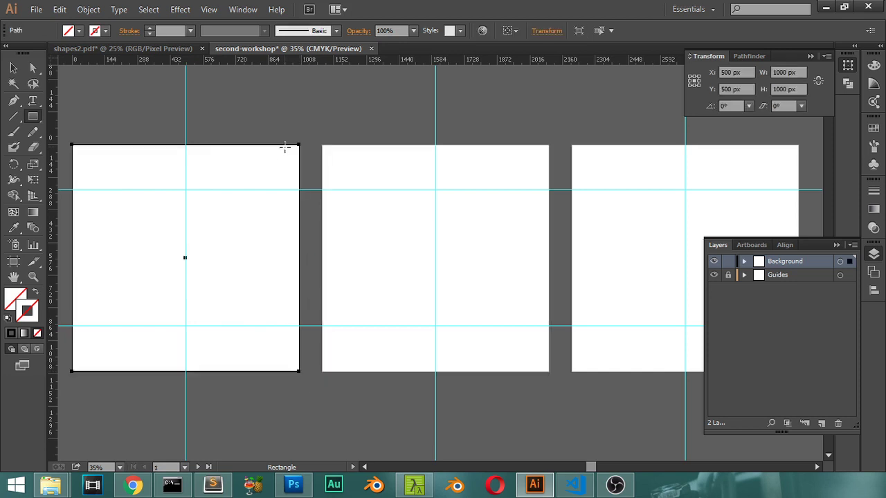
left_click(19, 300)
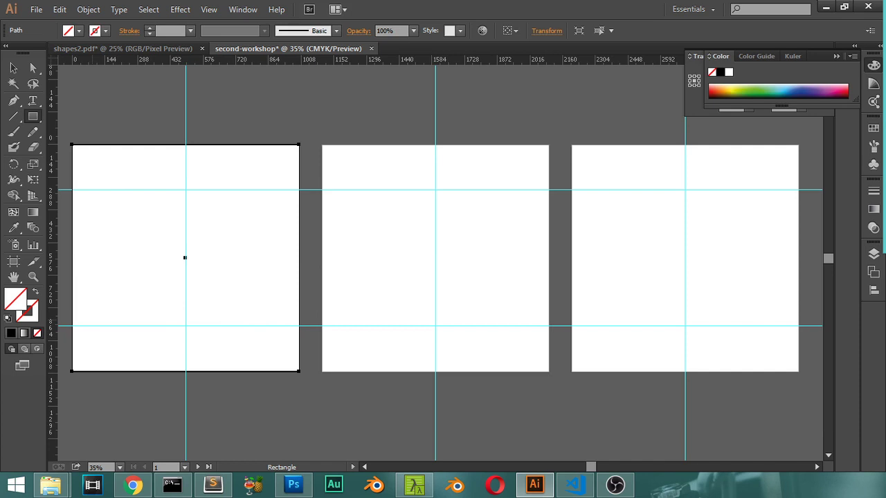
double_click(712, 72)
left_click_drag(627, 28, 476, 59)
left_click(435, 244)
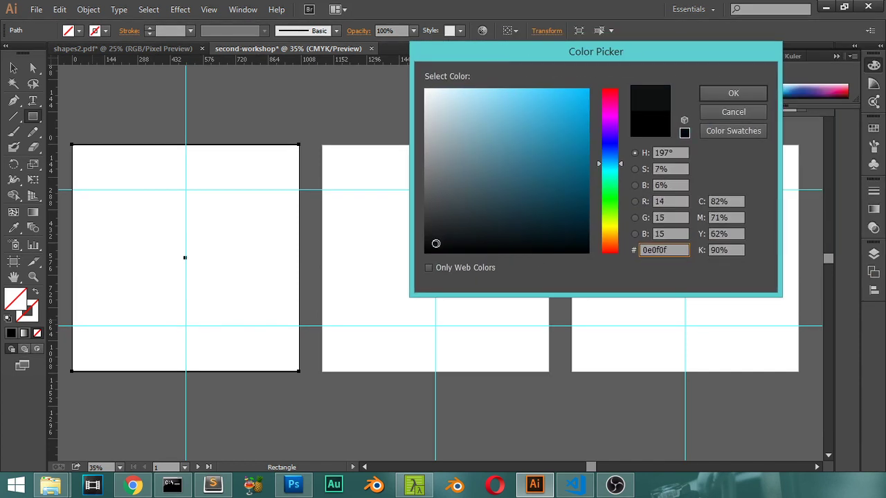
left_click(715, 98)
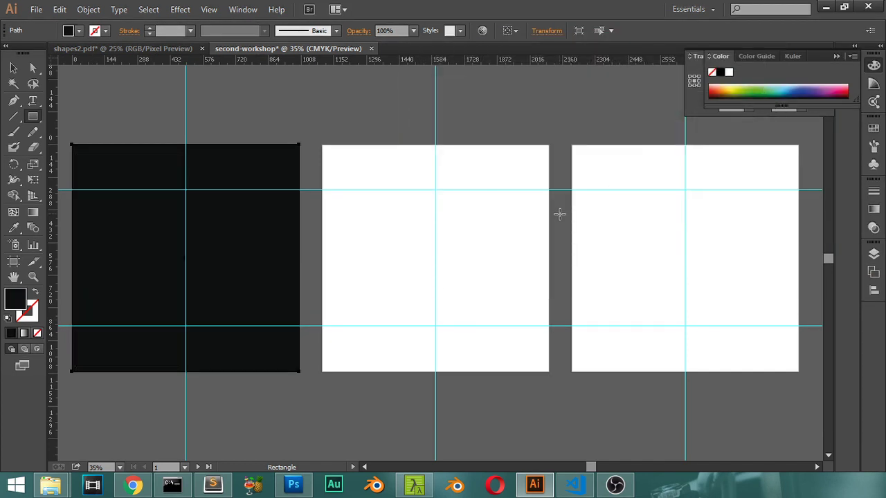
Draw matching 1000 by 1000 px near-black rectangles that exactly cover the second and third artboards.
key("ctrl")
left_click_drag(323, 144, 549, 372)
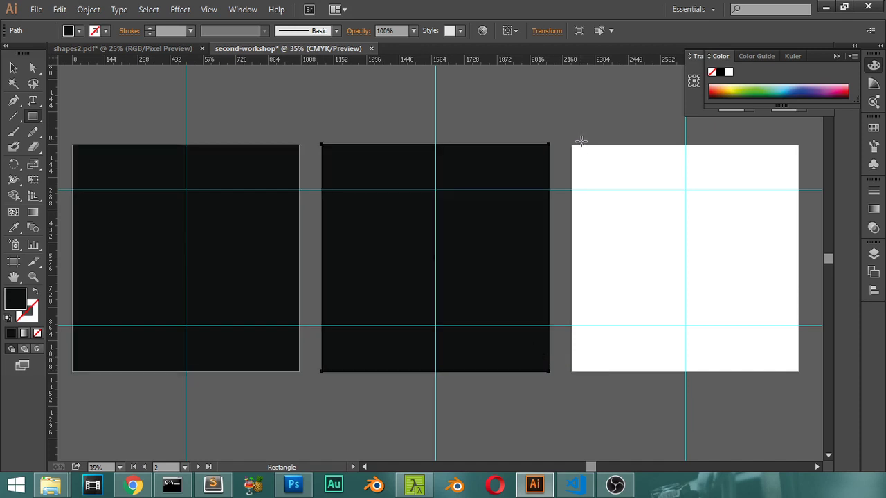
left_click_drag(572, 144, 799, 372)
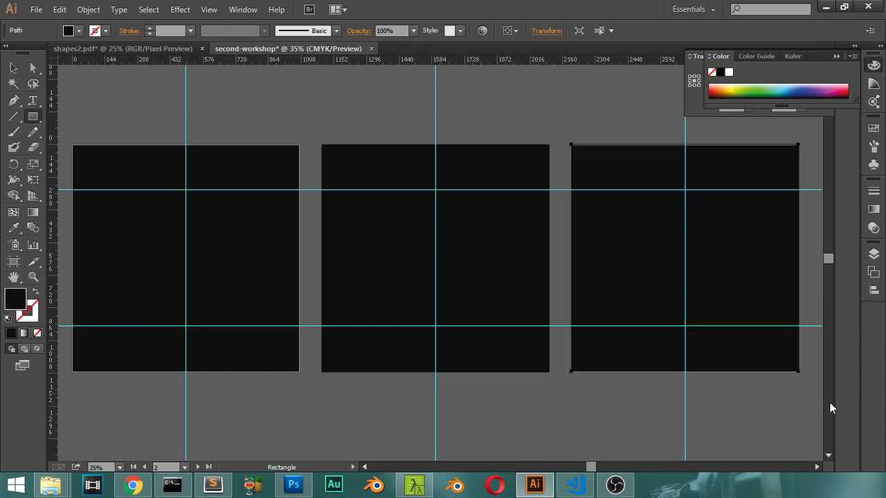
Toggle the Background layer's visibility off and back on, and lock the layer.
left_click(869, 259)
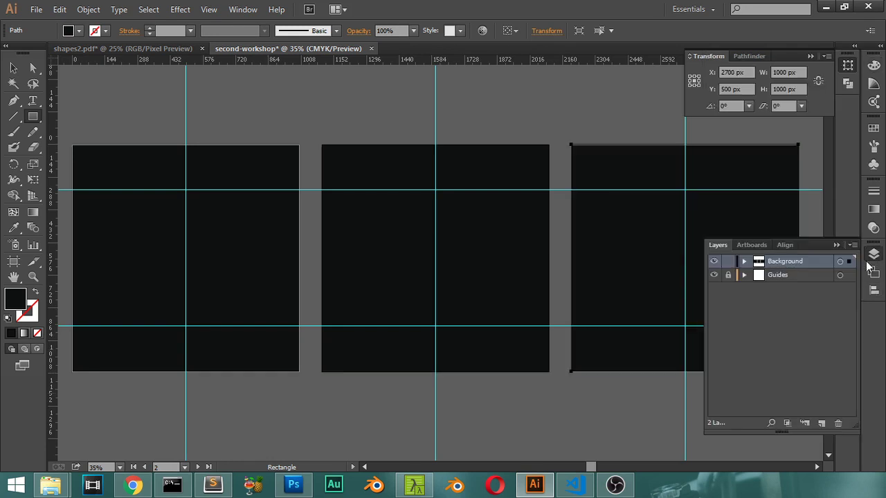
left_click(714, 261)
left_click(714, 262)
left_click(713, 262)
left_click(713, 261)
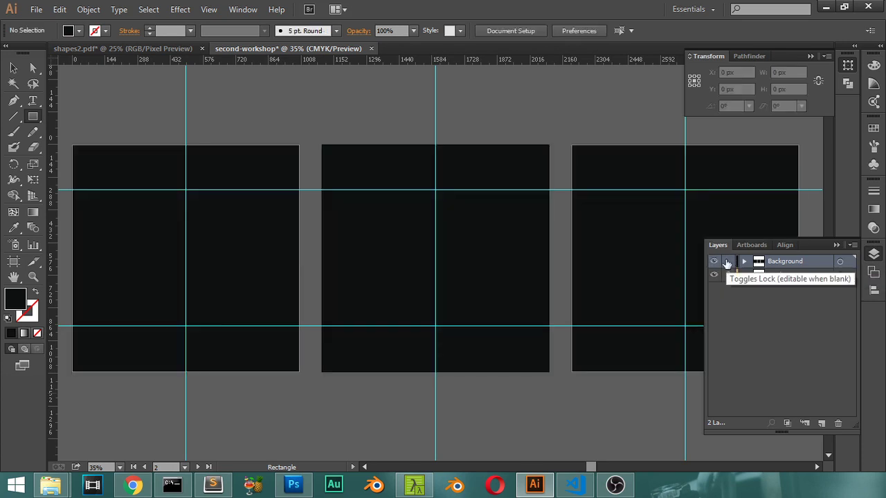
left_click(833, 245)
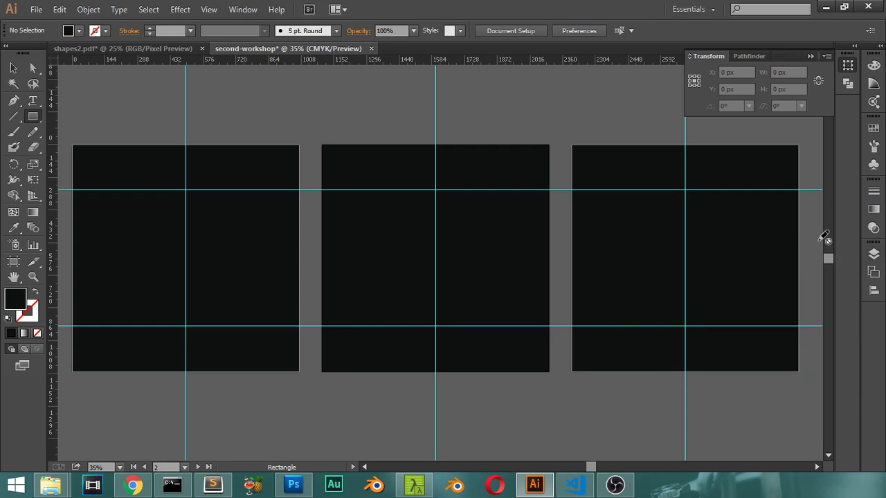
Switch from the Rectangle tool to the Star tool.
left_click(33, 119)
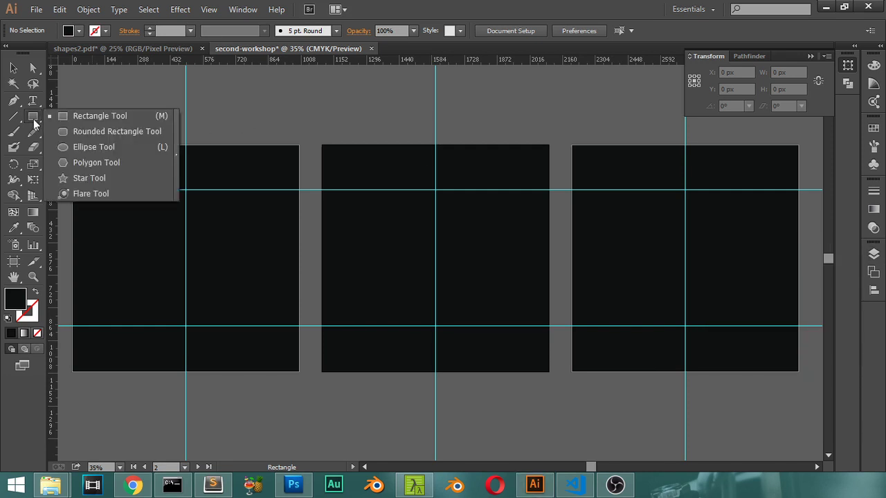
left_click(79, 177)
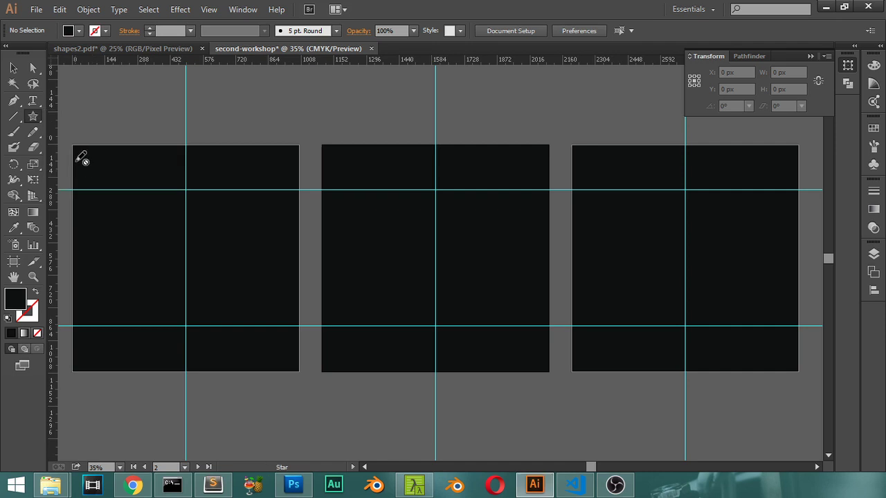
left_click(33, 116)
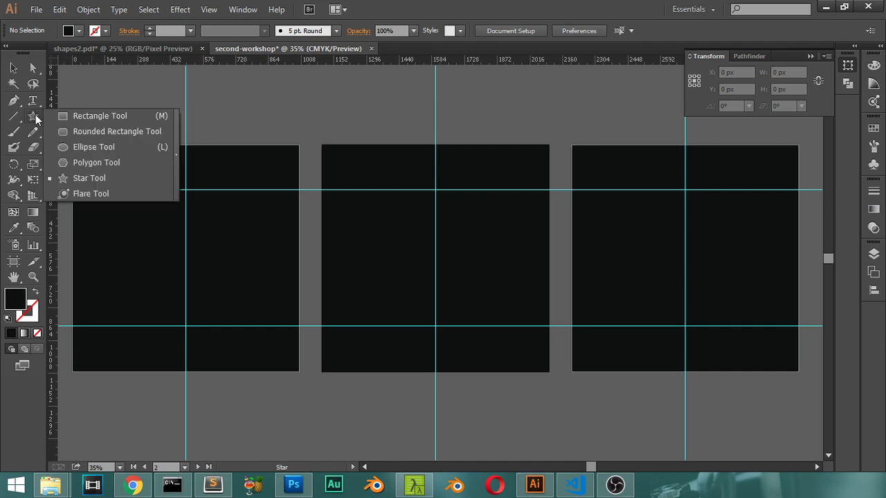
left_click(69, 174)
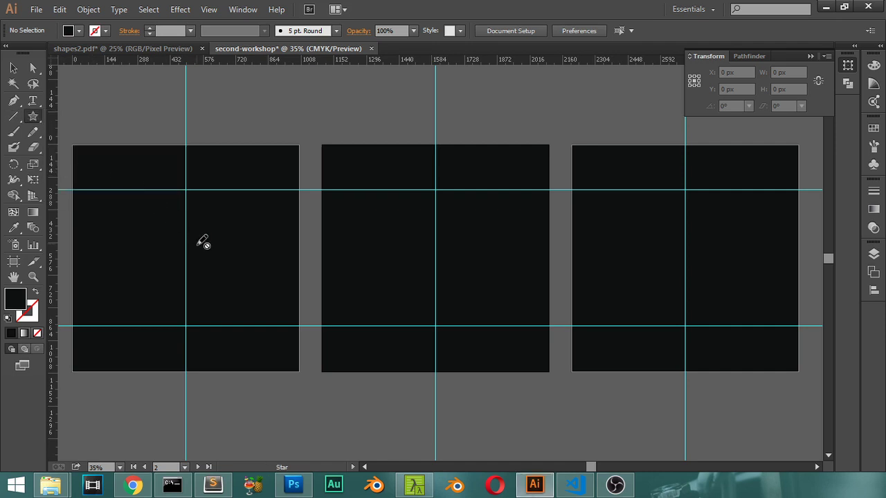
left_click(13, 68)
left_click(33, 116)
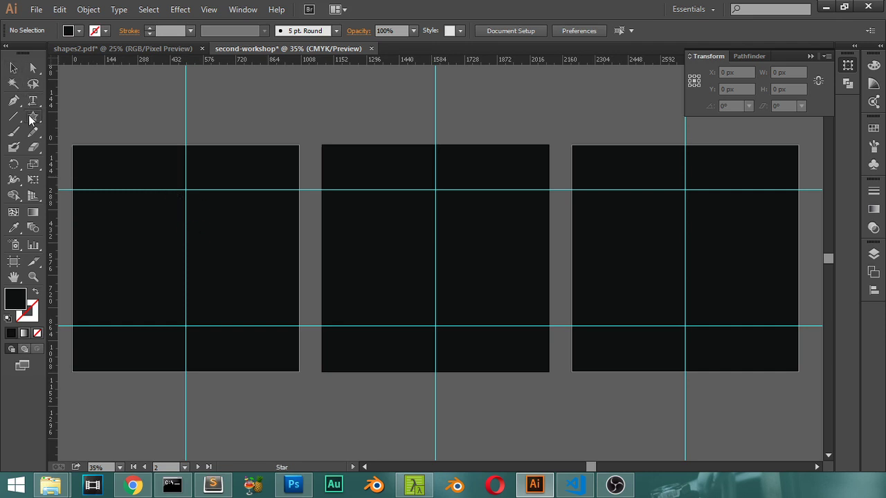
Add a new layer above Background and name it Star.
left_click(873, 255)
left_click(822, 423)
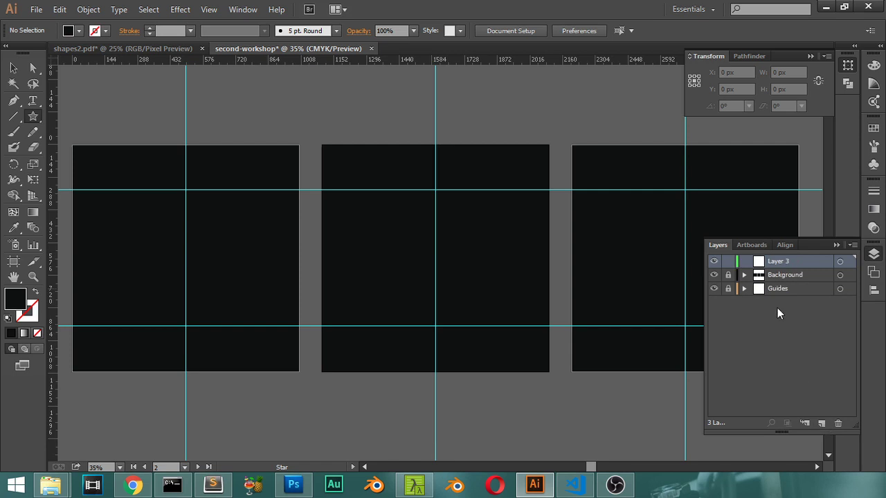
double_click(777, 263)
type("Star")
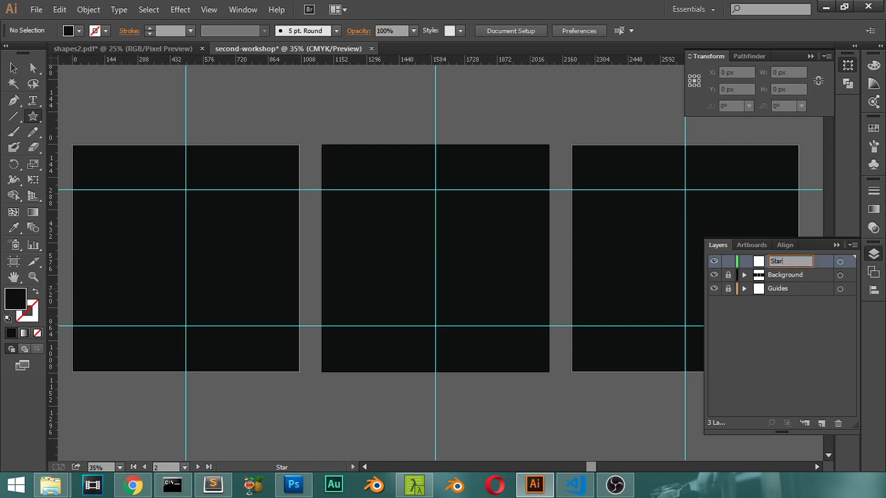
key("Return")
Add a new layer above Star and name it Rectangle.
left_click(821, 423)
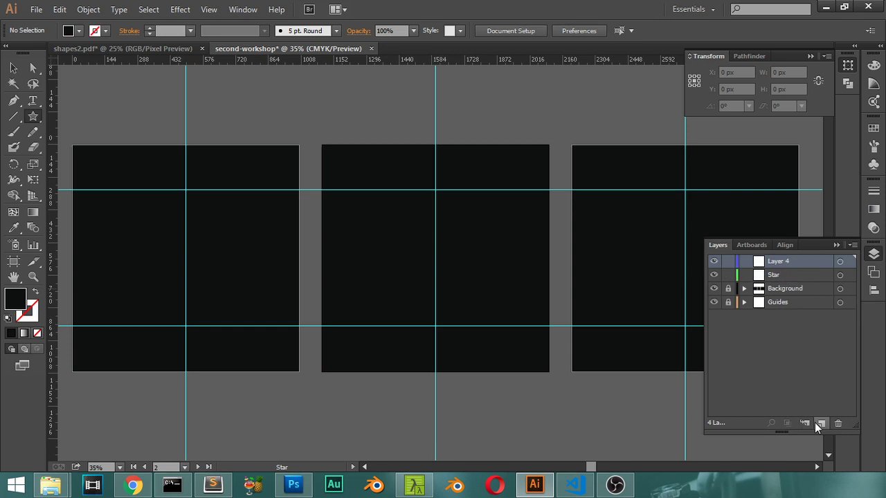
double_click(780, 261)
type("R")
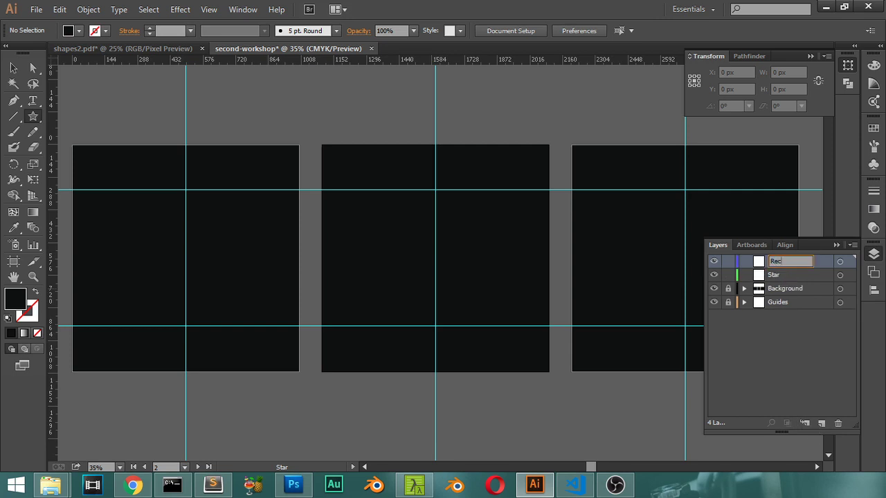
type("ectangle")
key("Return")
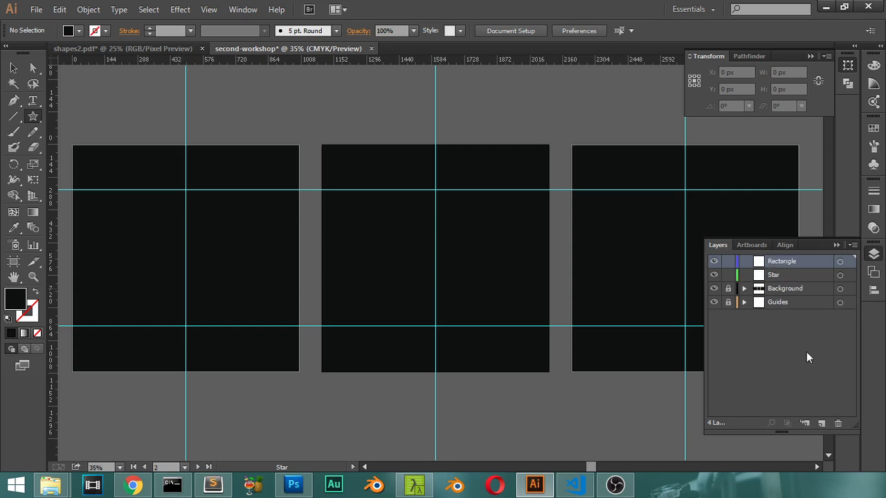
Add a new layer named Hexagonal above Rectangle and set its highlight colour to Orange.
left_click(819, 423)
double_click(778, 263)
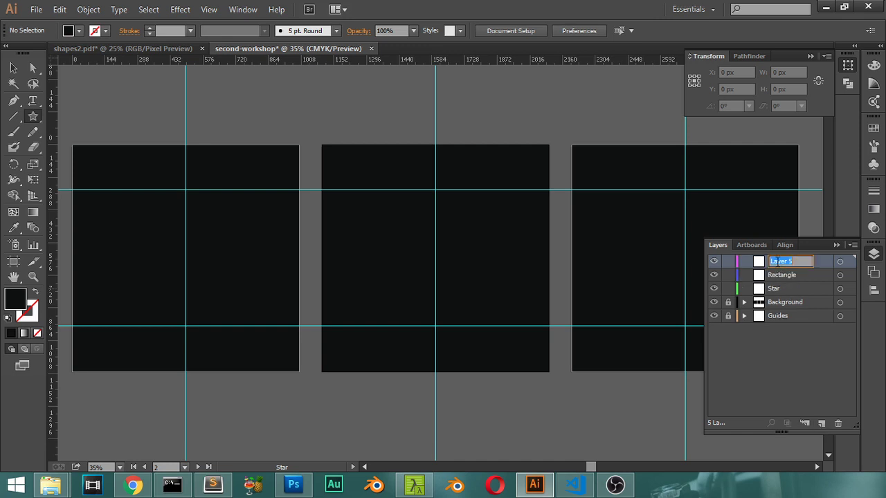
type("Hexagonal")
key("Return")
double_click(760, 269)
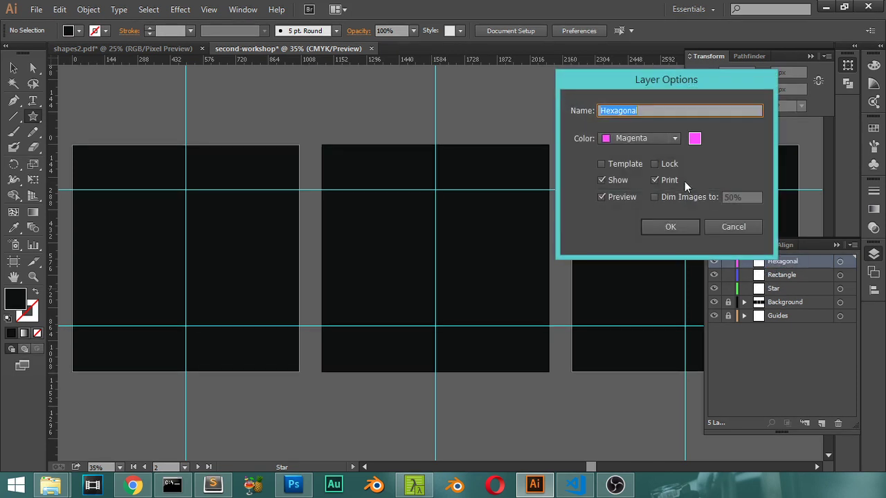
left_click(631, 137)
left_click(635, 226)
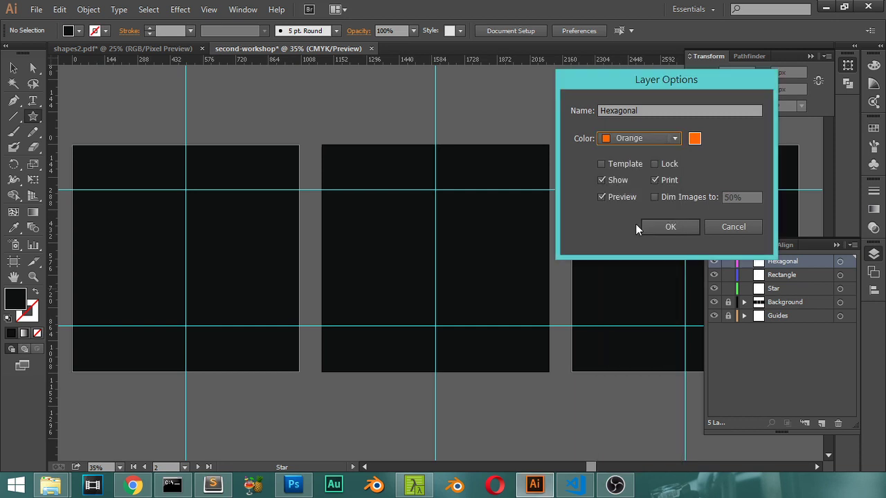
left_click(654, 227)
Set the Rectangle layer's highlight colour to Pink.
left_click(762, 277)
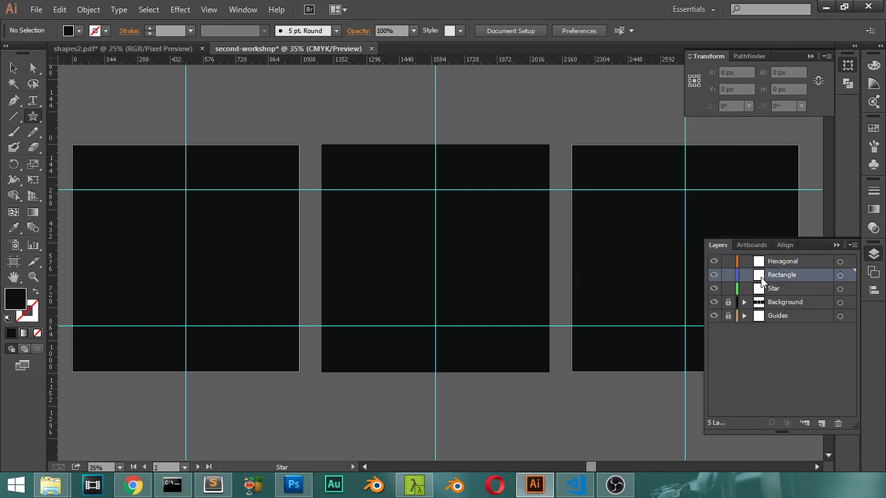
double_click(762, 277)
left_click(640, 138)
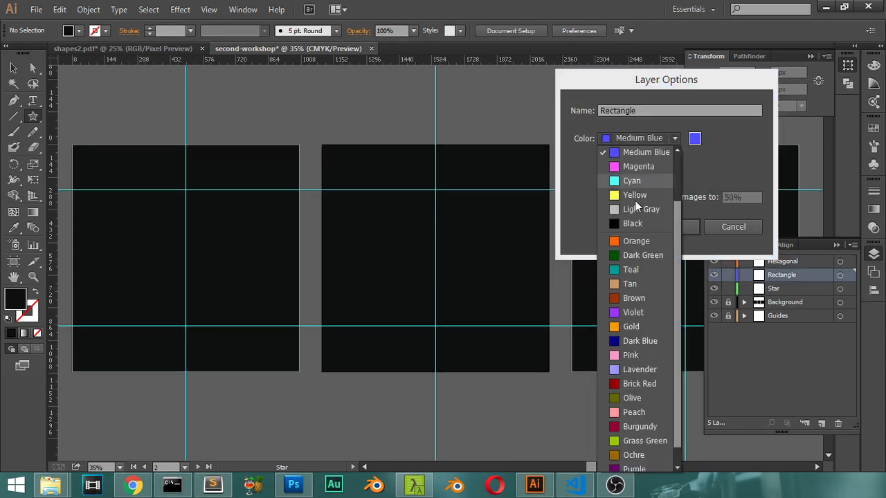
left_click(633, 298)
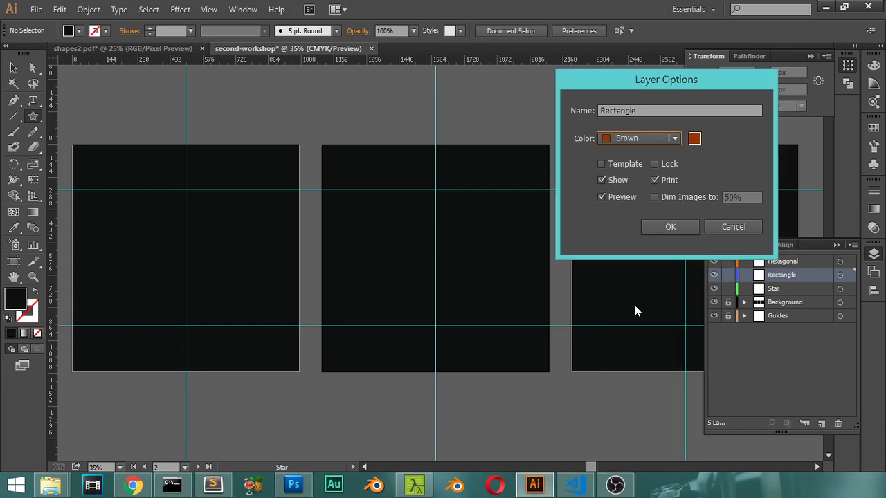
left_click(637, 139)
left_click(622, 336)
left_click(670, 231)
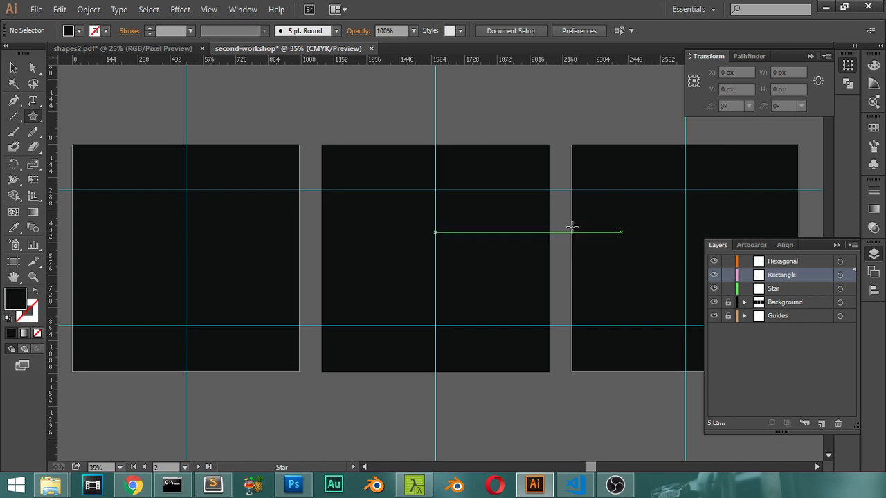
On the Star layer, draw a seven-pointed star about 653 × 636 px, centred on the first artboard's vertical guide.
left_click(774, 288)
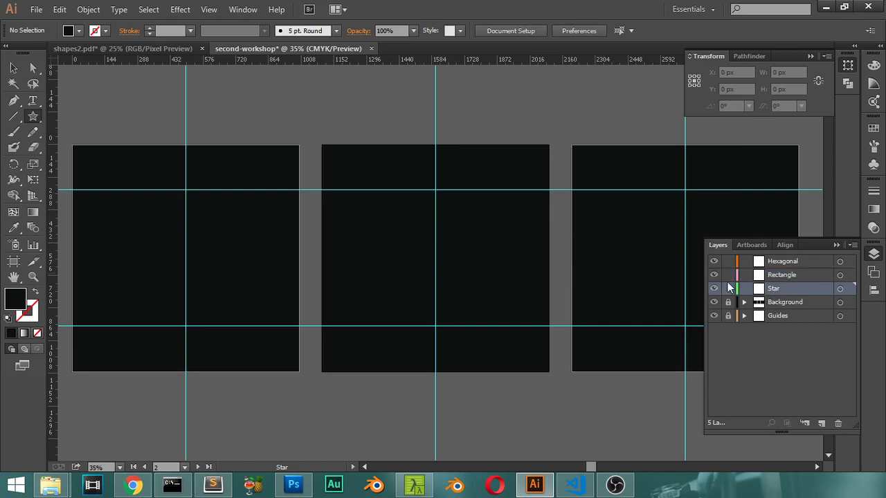
left_click(836, 246)
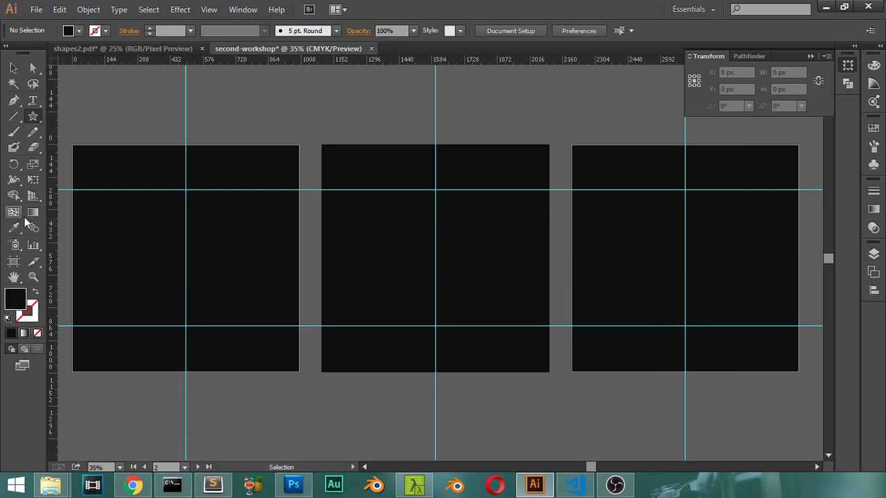
left_click(33, 116)
left_click_drag(186, 257, 237, 313)
key("Up")
key("Up")
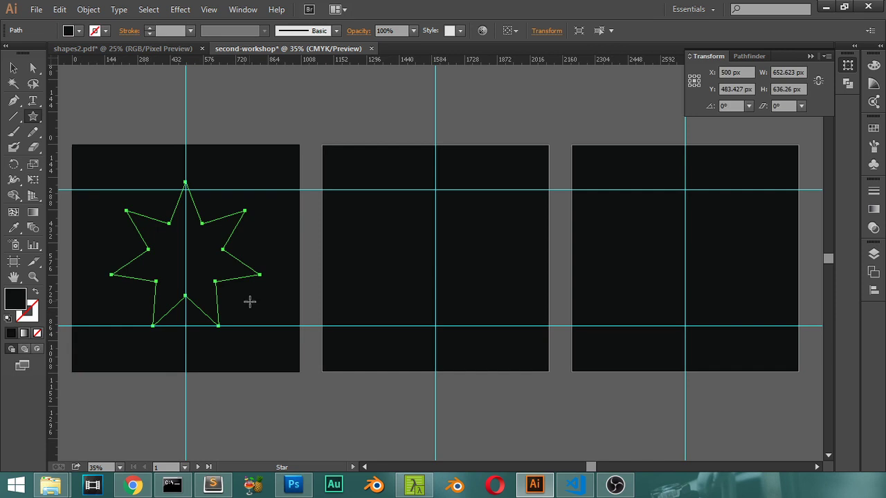
Give the star no fill and a green (#41ab34) 4 pt stroke.
left_click(35, 294)
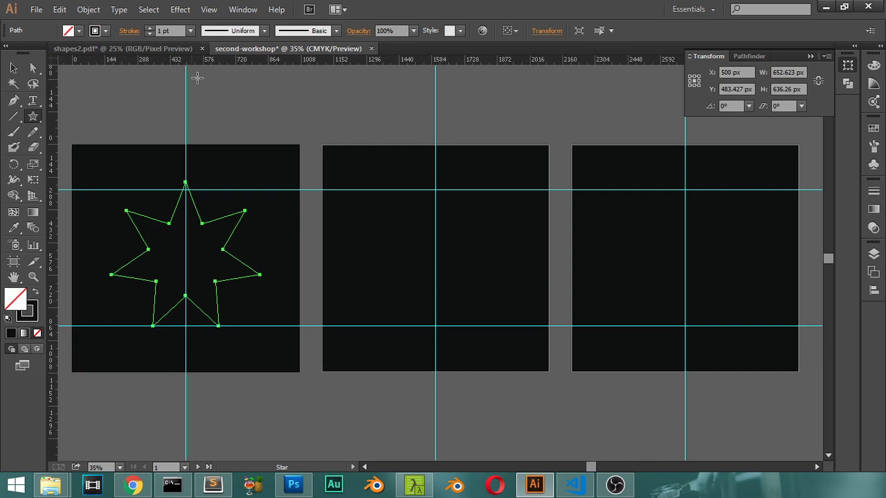
left_click(150, 29)
left_click(150, 28)
left_click(31, 315)
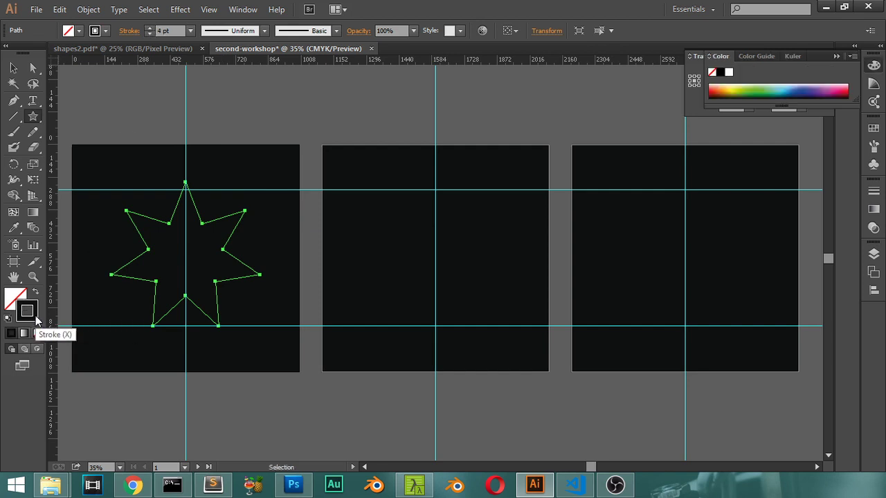
left_click(755, 87)
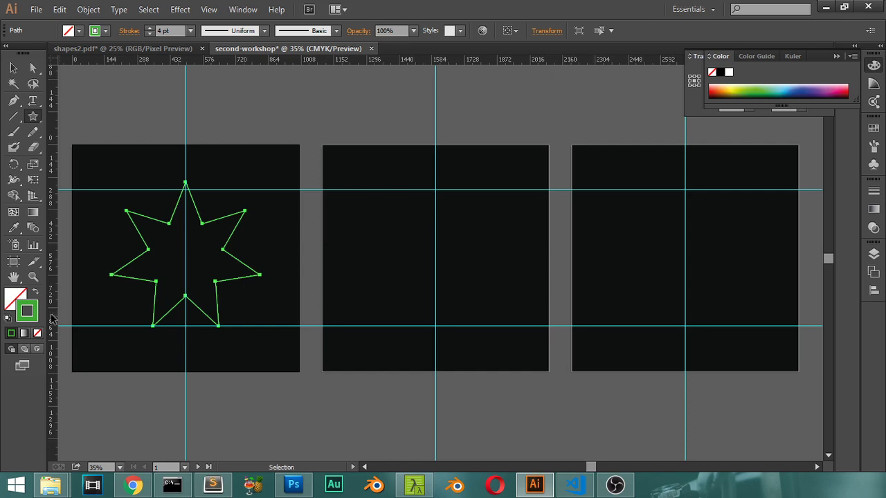
left_click(13, 67)
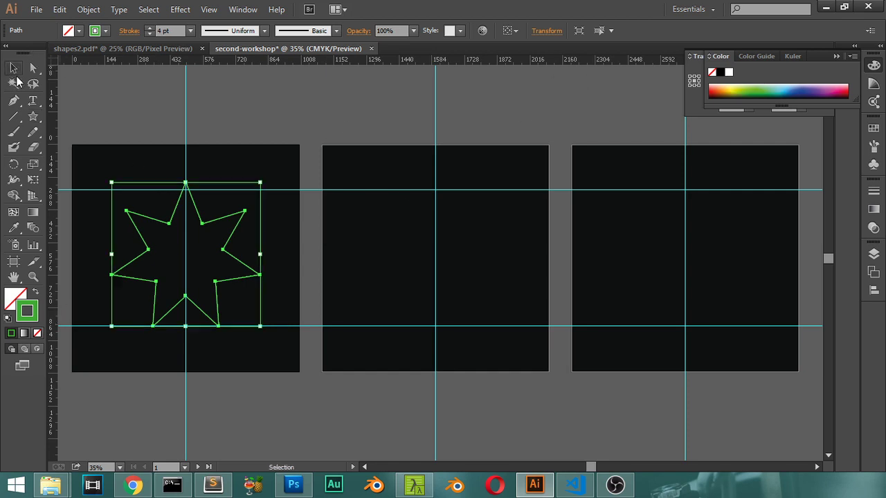
left_click(231, 408)
left_click(236, 229)
Lock the Star layer and make the unlocked Rectangle layer active for drawing with the Rectangle tool.
left_click(874, 253)
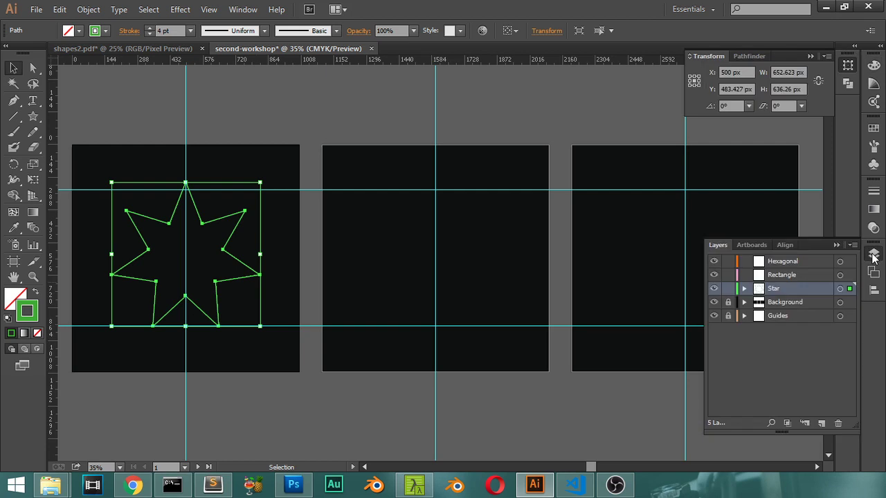
left_click(729, 287)
left_click(728, 275)
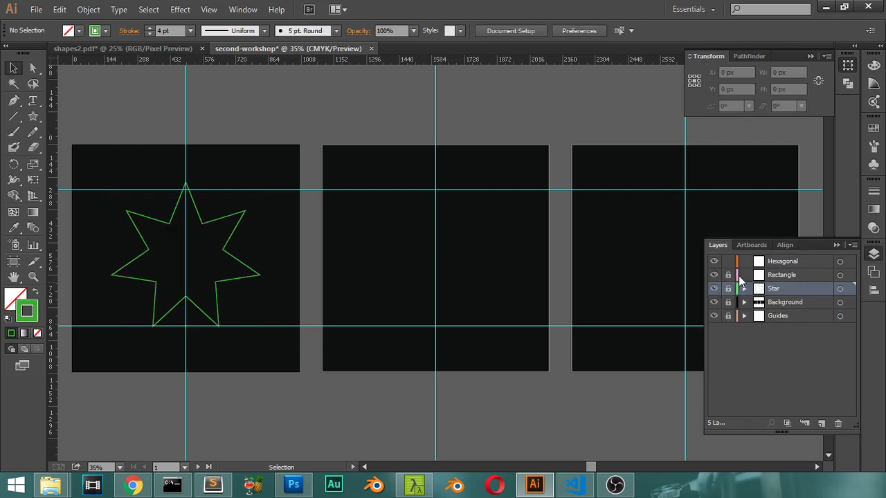
left_click(776, 276)
left_click_drag(32, 116, 68, 117)
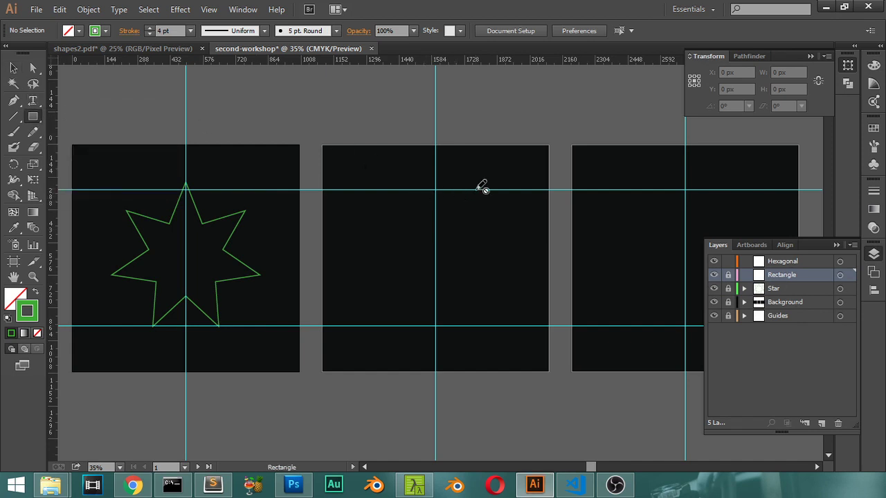
left_click(727, 275)
left_click(837, 244)
Draw a square about 602 px wide between the two horizontal guides on the second artboard.
left_click_drag(387, 190, 482, 306)
left_click_drag(489, 317, 497, 328)
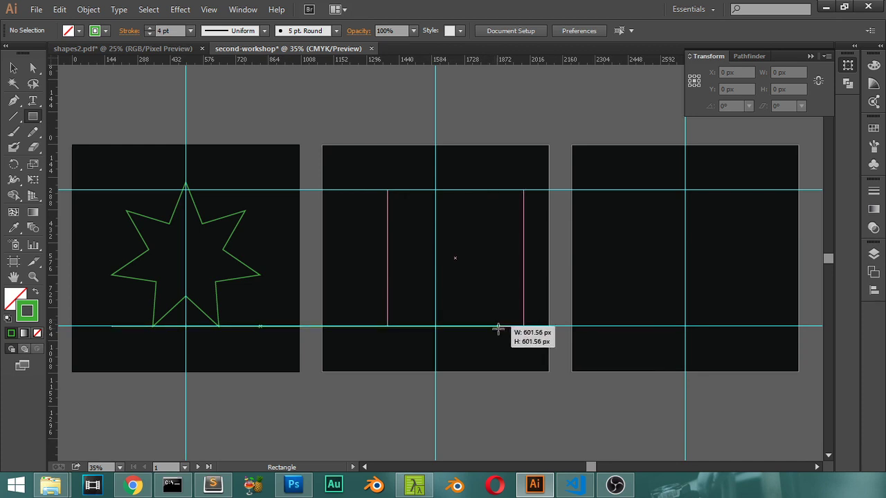
left_click_drag(498, 328, 498, 329)
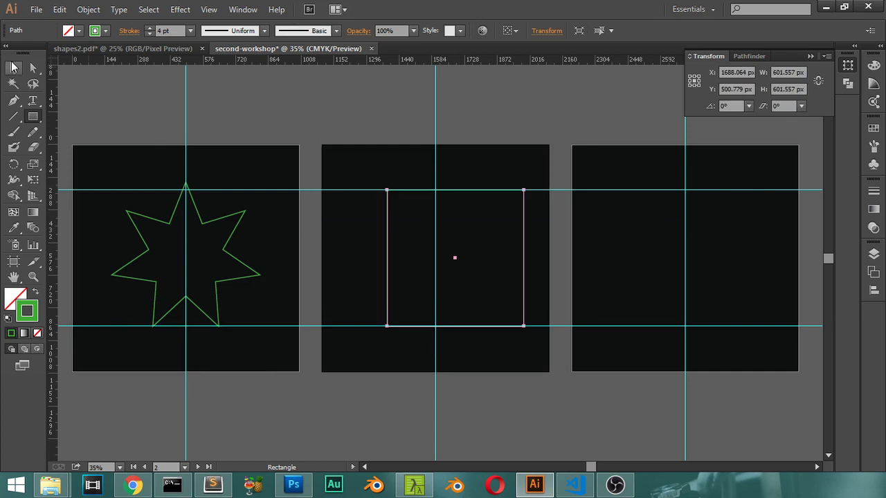
left_click(15, 70)
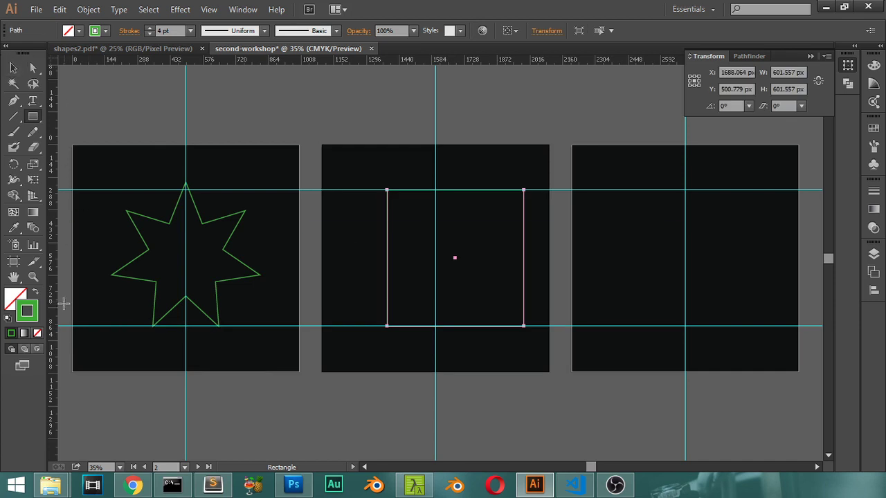
Set the square's stroke to blue #2793ff with a weight of 5 pt.
double_click(28, 313)
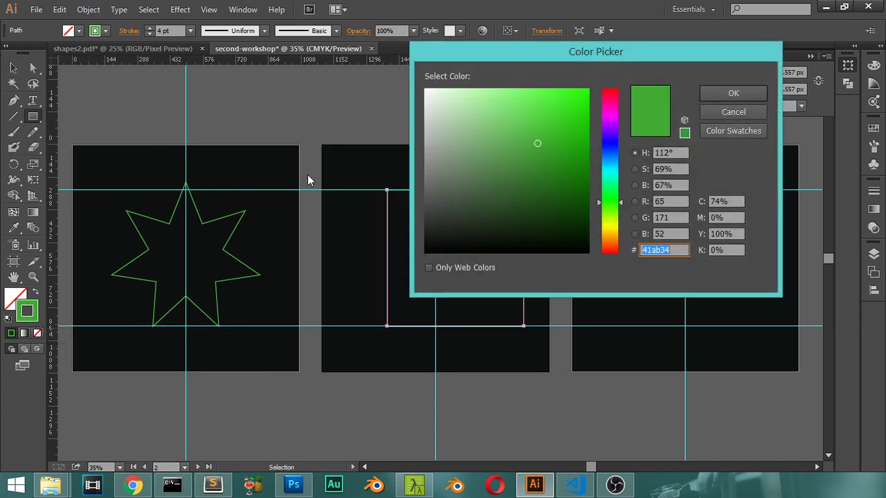
left_click(606, 167)
left_click_drag(606, 166, 606, 157)
left_click(564, 90)
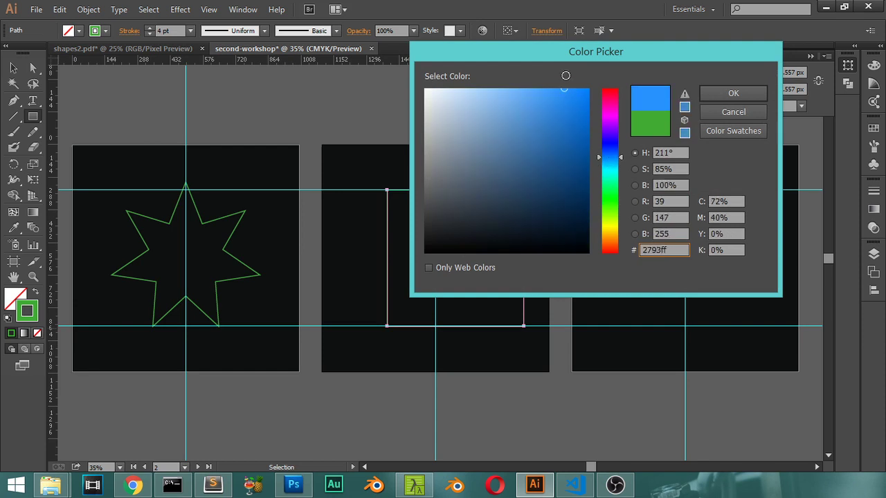
left_click(706, 93)
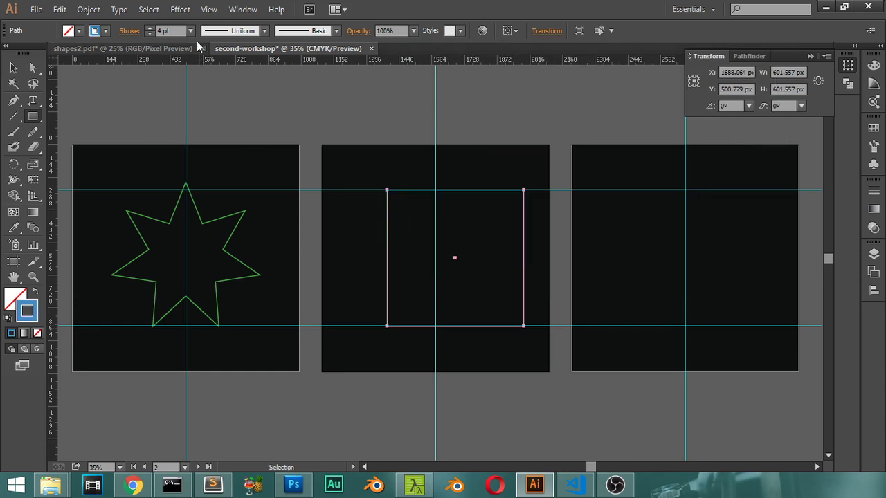
left_click(148, 27)
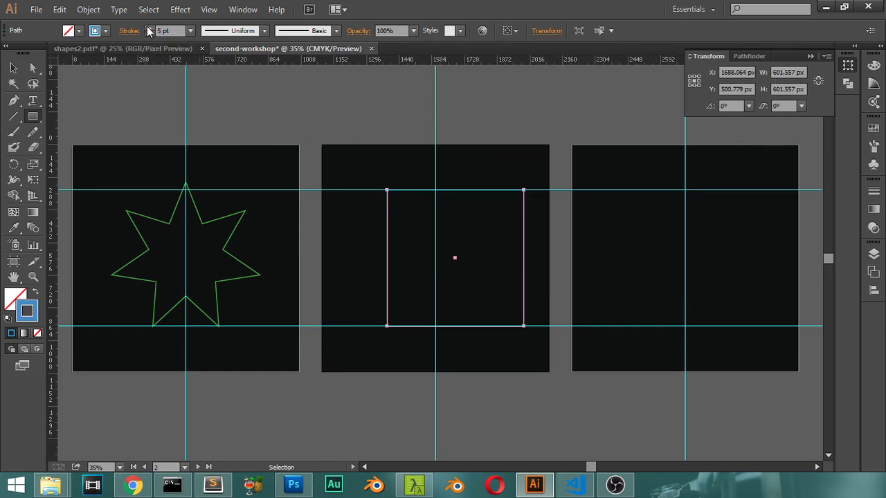
left_click(13, 67)
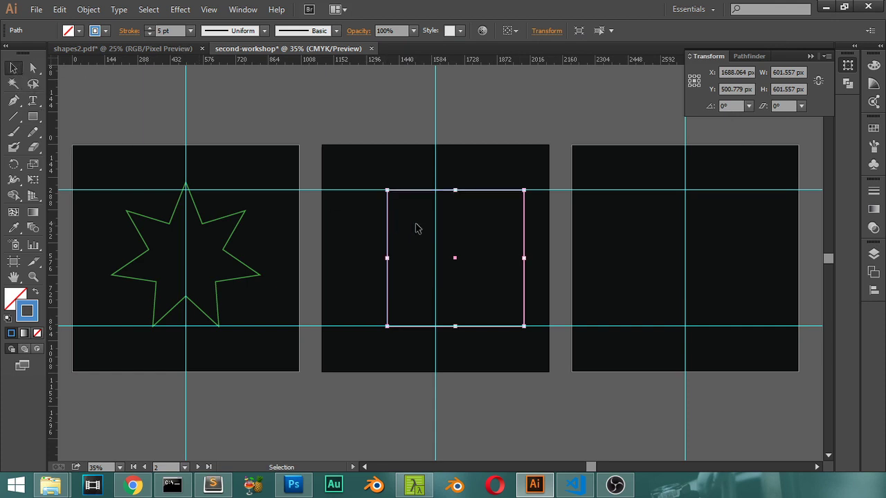
left_click(116, 127)
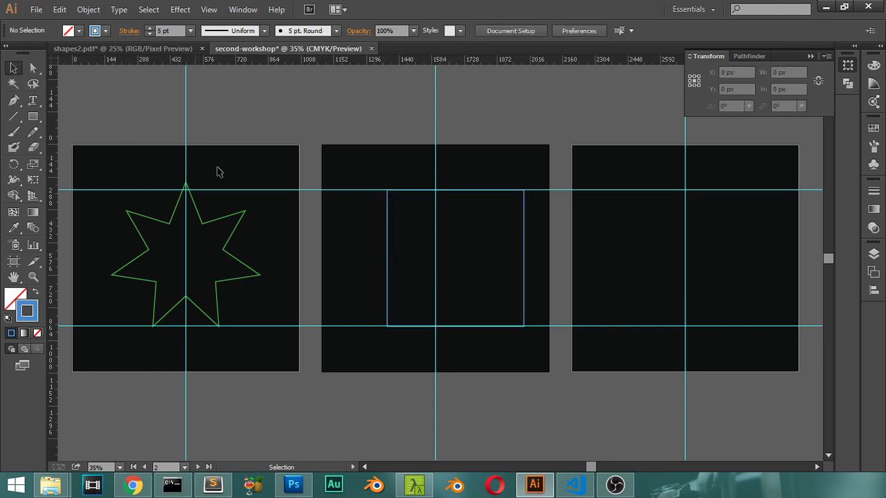
Centre the square on the second artboard's vertical guide by setting its X position to 1600 px.
left_click(524, 257)
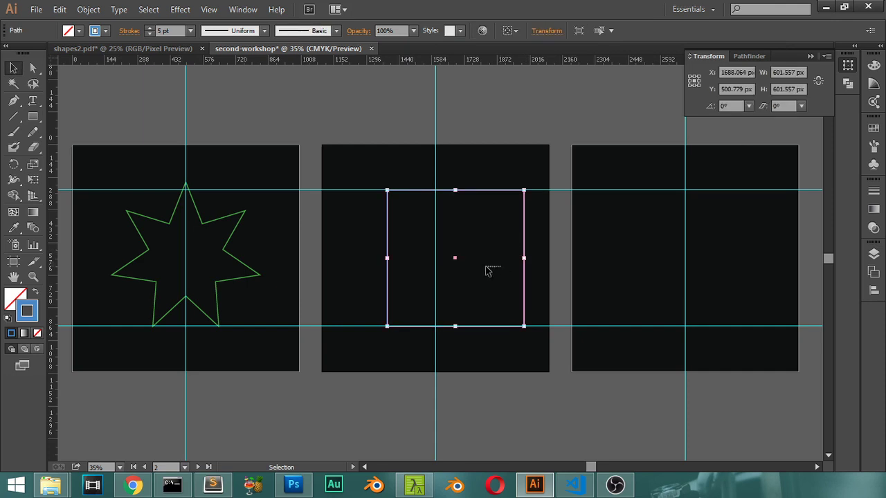
left_click(499, 268)
left_click(525, 255)
left_click(736, 70)
type("1px")
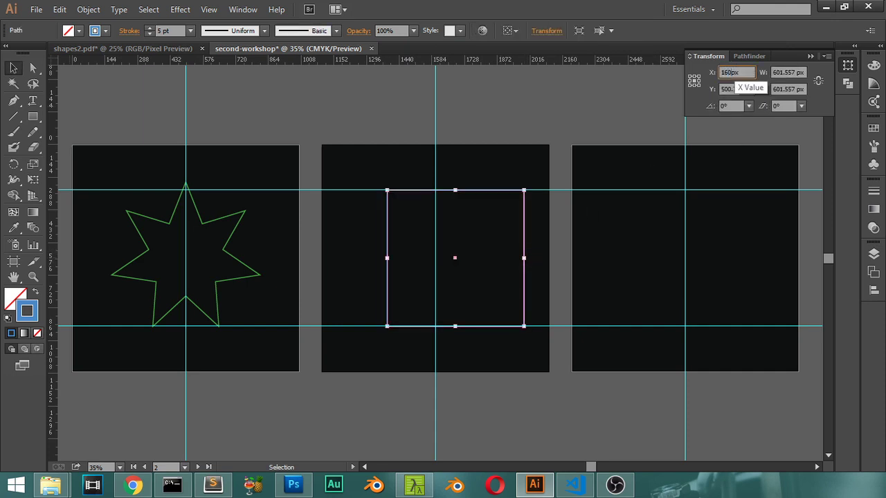
key("Return")
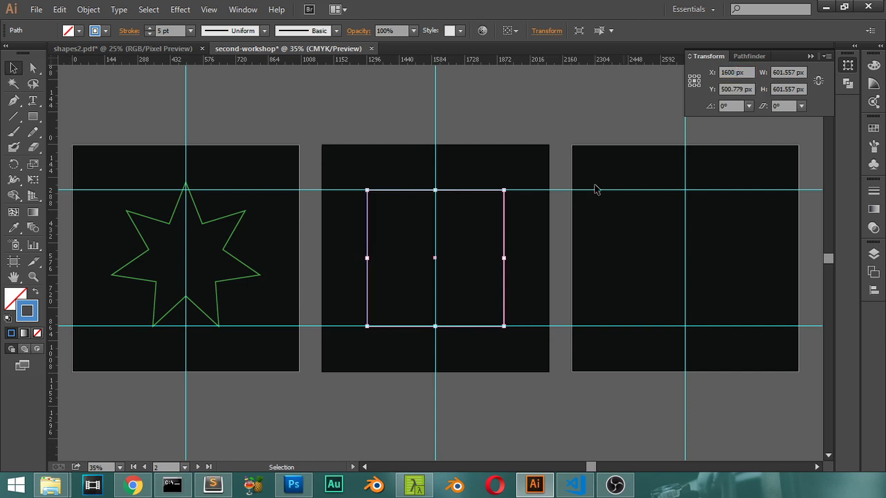
left_click(520, 402)
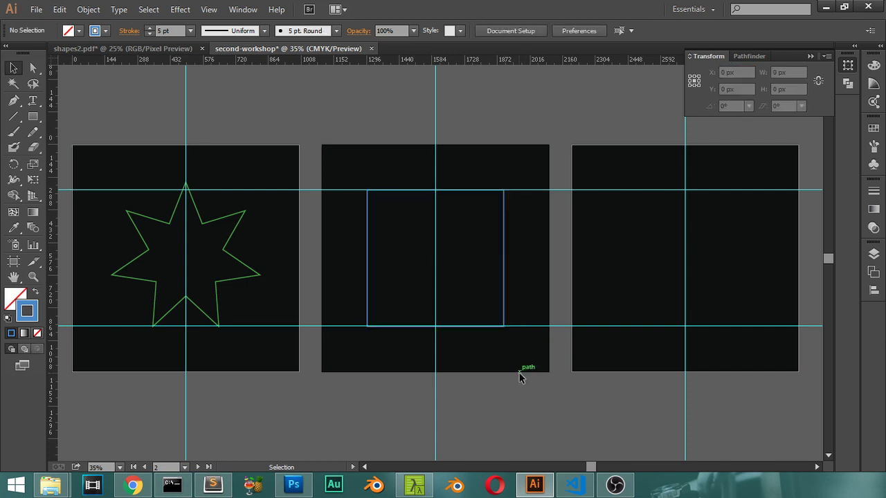
Check the artwork without guides, lock the Rectangle layer and make the Hexagonal layer active.
key("ctrl+semicolon")
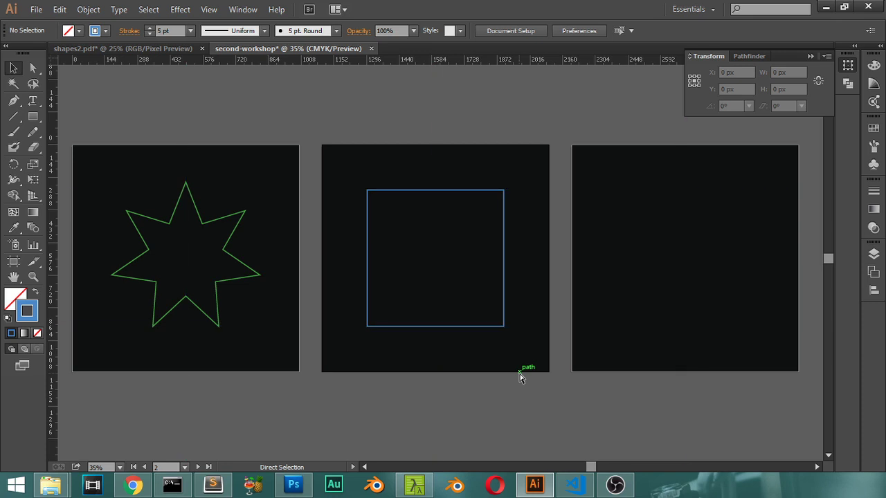
key("ctrl+semicolon")
key("ctrl+semicolon")
left_click(874, 254)
left_click(789, 264)
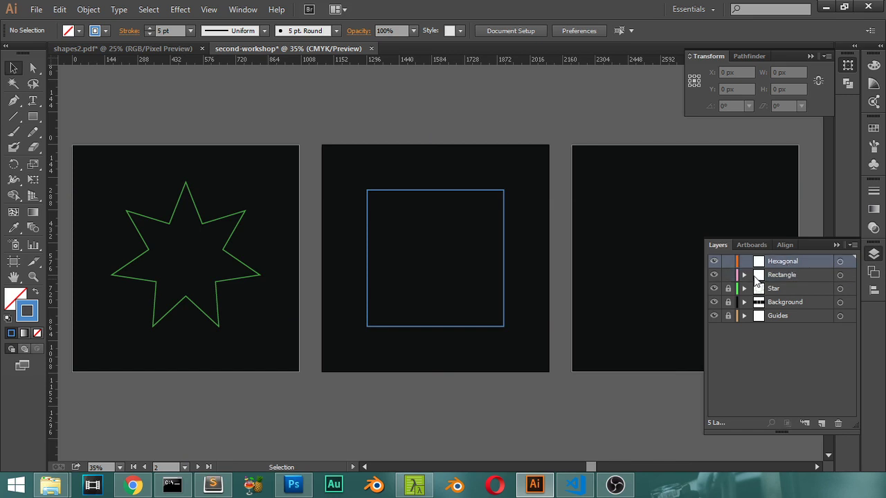
left_click_drag(726, 279, 728, 275)
left_click(837, 245)
key("ctrl+semicolon")
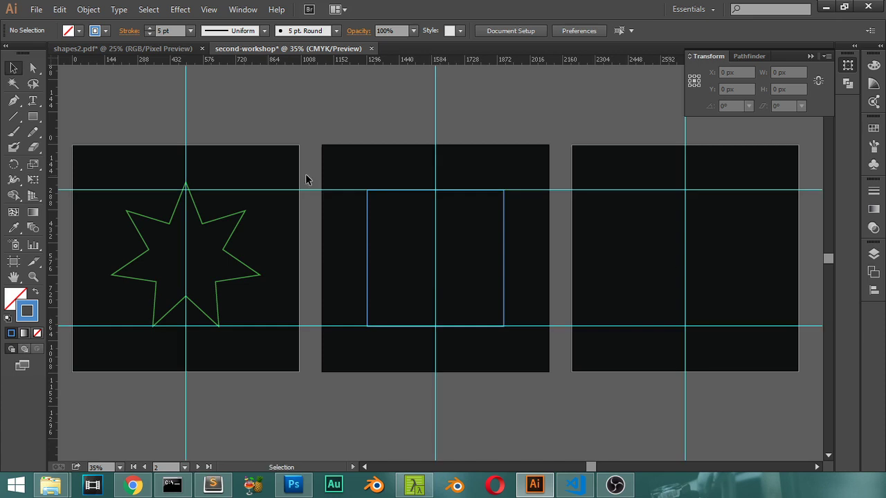
left_click(34, 119)
left_click_drag(36, 122, 88, 159)
left_click(73, 162)
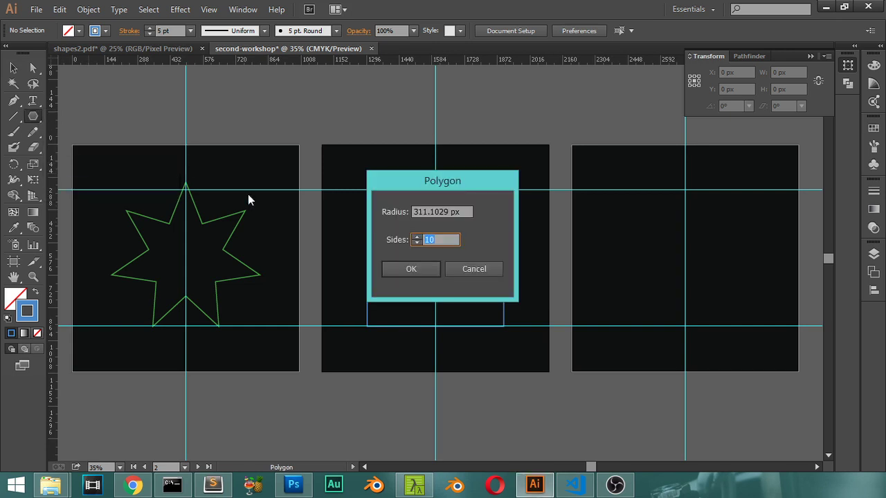
left_click(410, 268)
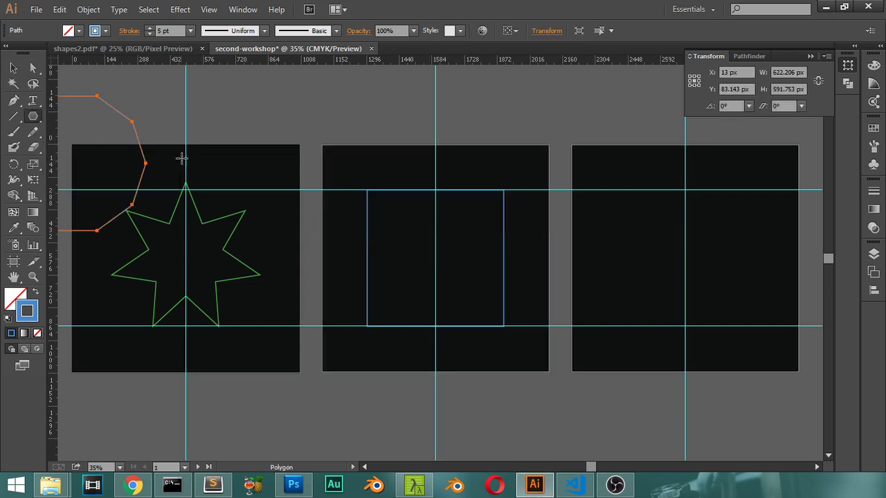
key("Delete")
key("v")
Draw an eight-sided polygon about 614 px wide, centred on the third artboard's vertical guide.
left_click_drag(37, 114, 70, 166)
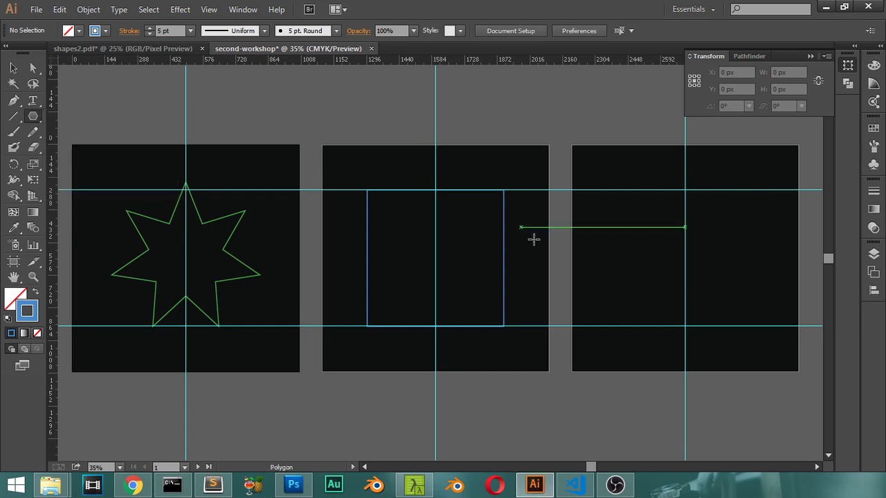
left_click_drag(683, 245, 722, 312)
key("Down")
key("Down")
key("Down")
key("Up")
key("shift")
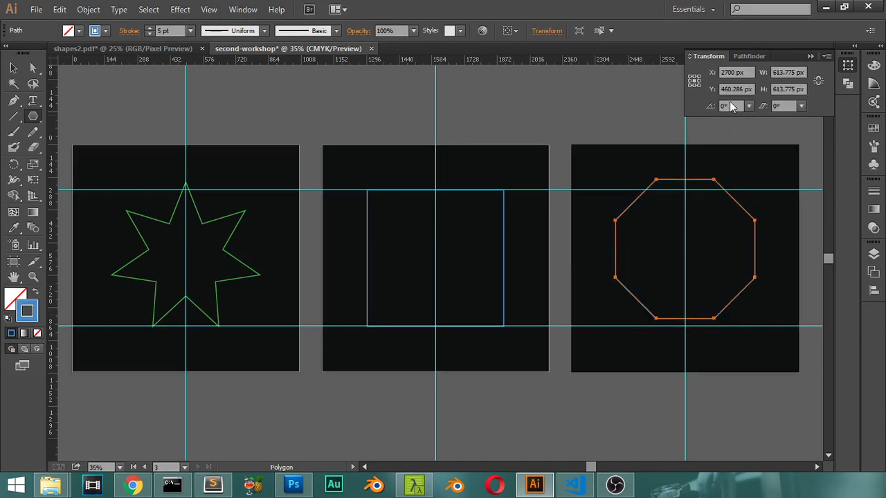
Move the octagon down to the lower horizontal guide and scale it proportionally to about 600 px wide to fit between the guides.
left_click(13, 68)
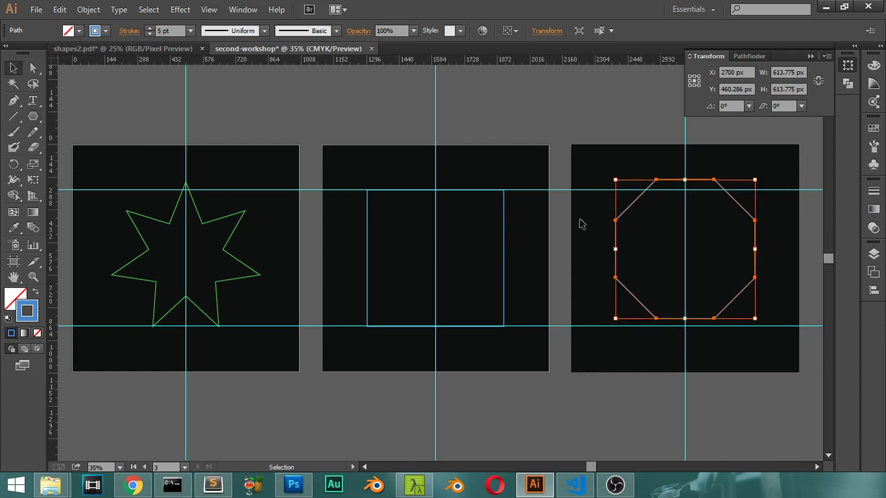
key("Down")
key("Down")
key("Down")
key("Down")
key("Down")
key("Down")
key("Down")
key("Down")
key("Down")
key("Down")
key("Down")
key("Down")
key("Down")
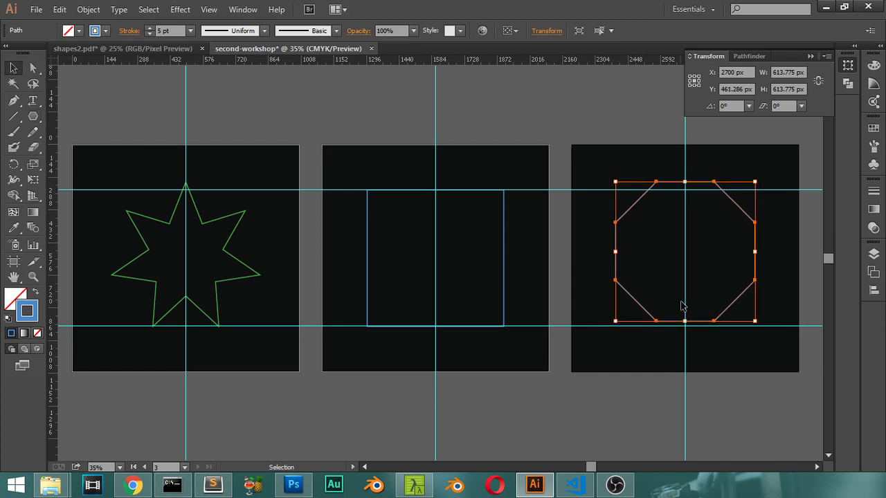
key("Down")
key("Down")
key("Down")
key("Down")
key("Down")
key("Down")
key("Down")
key("Down")
key("Down")
key("Down")
key("Down")
key("Down")
key("Down")
key("Down")
key("Down")
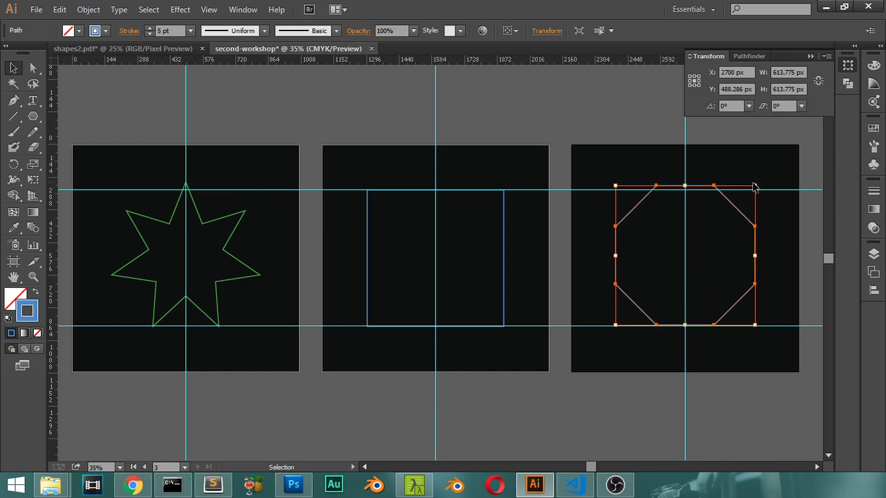
mouse_move(754, 187)
left_mouse_down()
mouse_move(751, 198)
mouse_move(753, 188)
left_mouse_up()
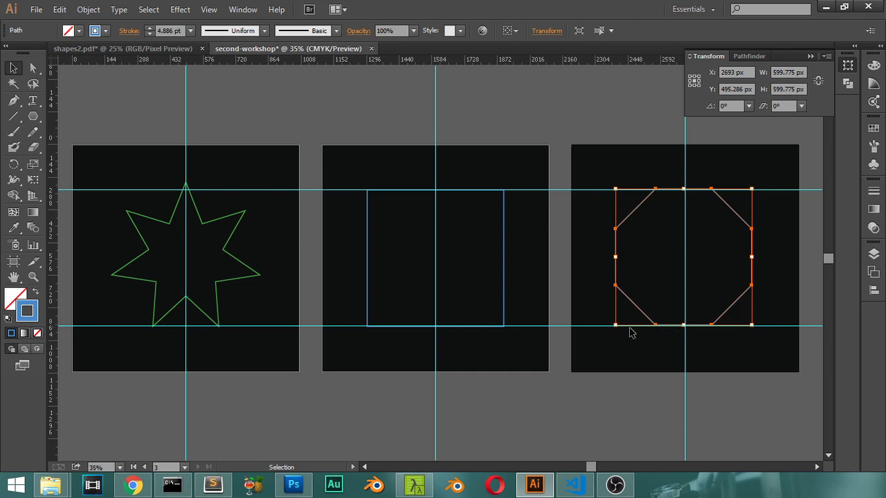
Give the octagon a yellow #ffda00 stroke and set its stroke weight to 5 pt.
double_click(34, 318)
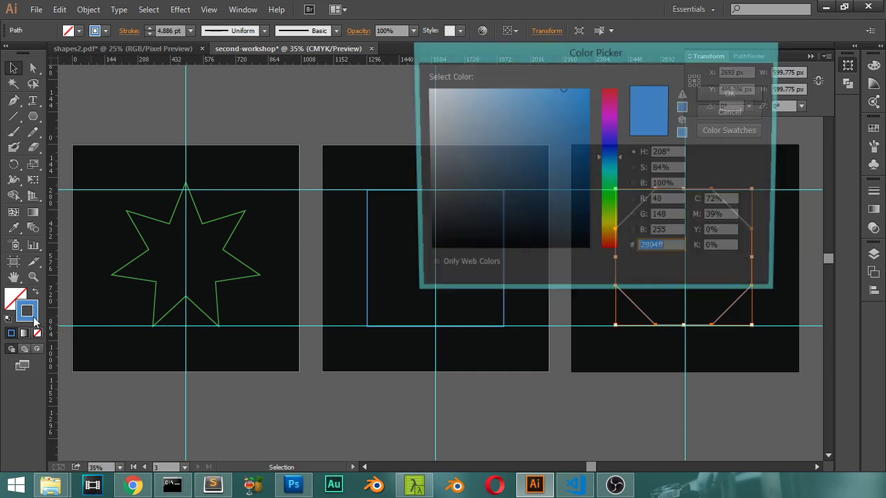
left_click(612, 219)
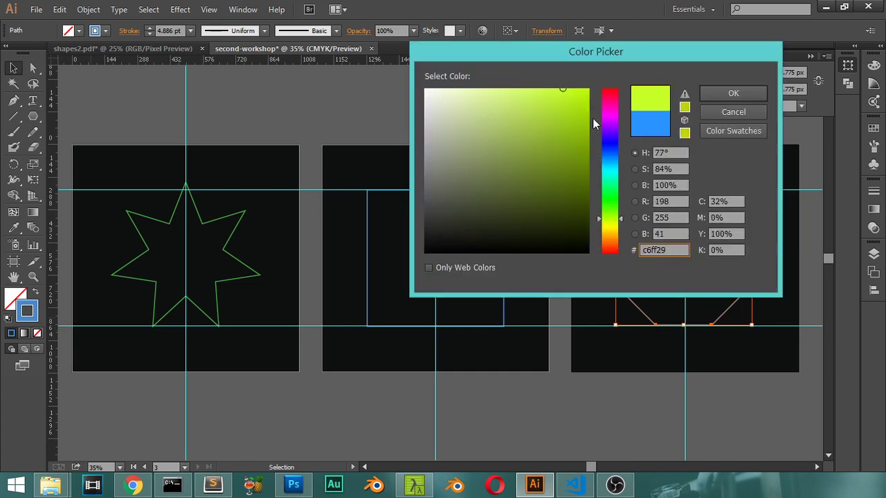
left_click(612, 239)
left_click(613, 231)
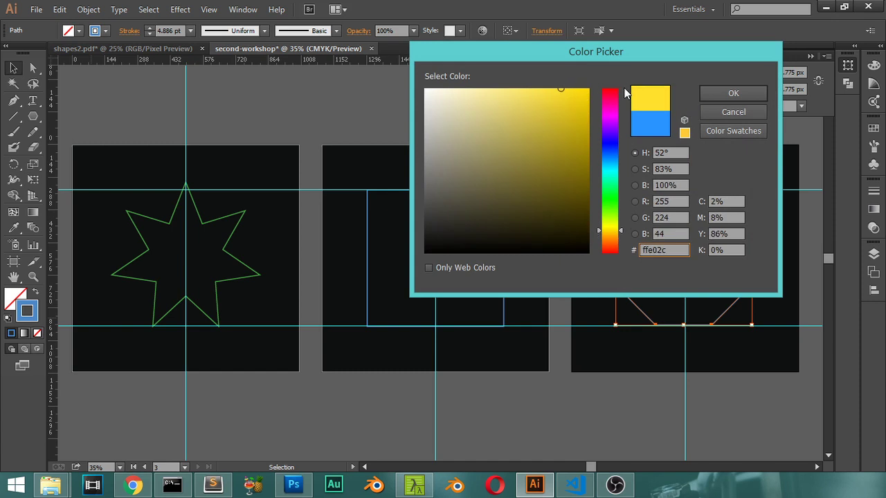
left_click_drag(562, 97, 584, 100)
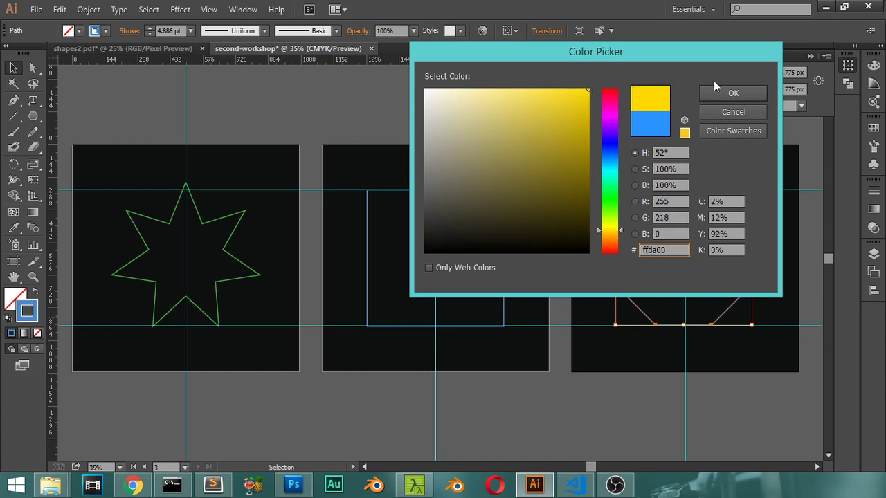
left_click(713, 93)
left_click(148, 27)
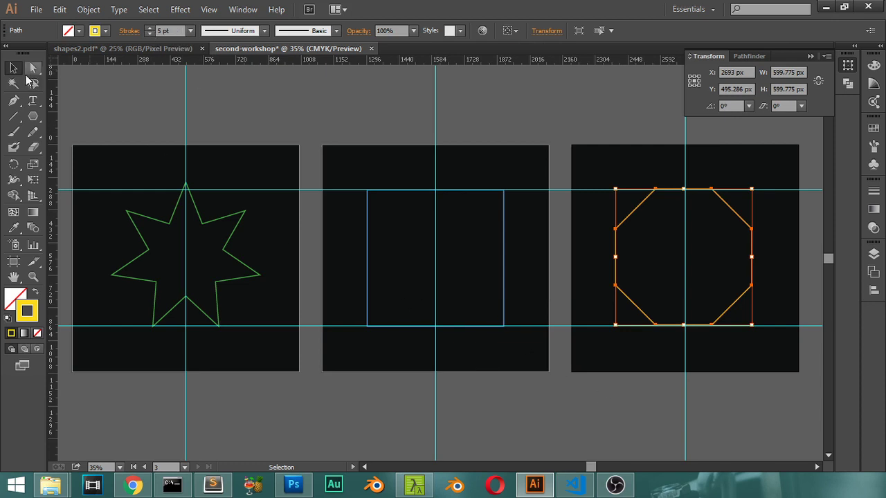
Deselect the octagon, hide the guides and check the layer list.
left_click(596, 393)
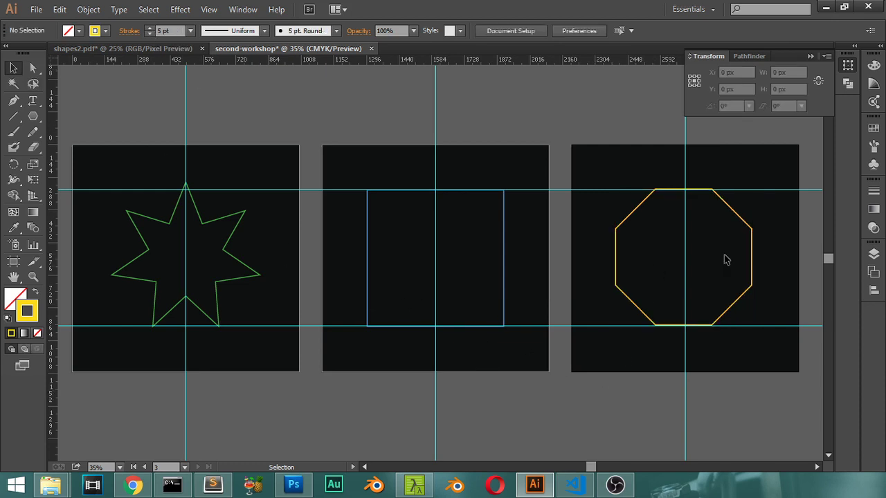
key("ctrl+semicolon")
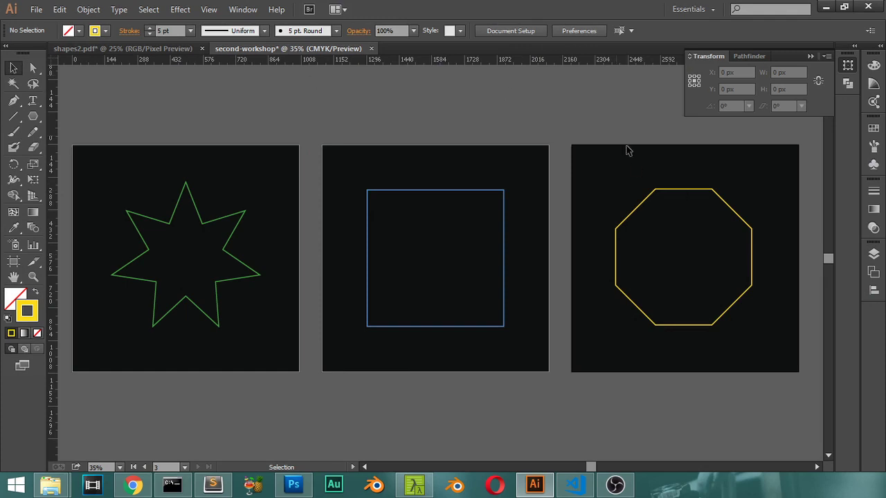
left_click(874, 253)
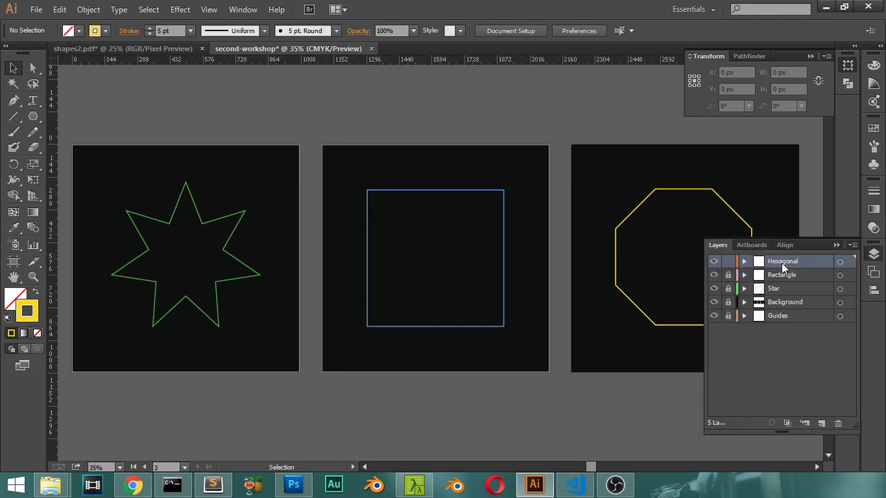
left_click(836, 245)
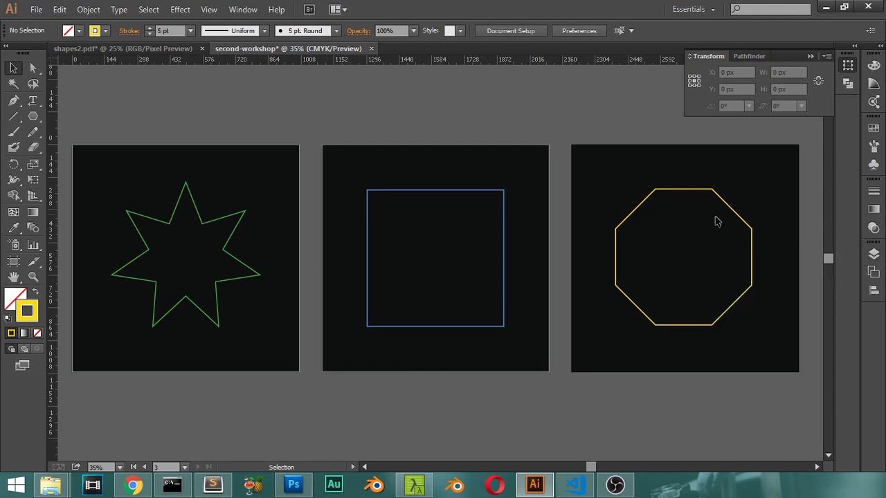
left_click(875, 256)
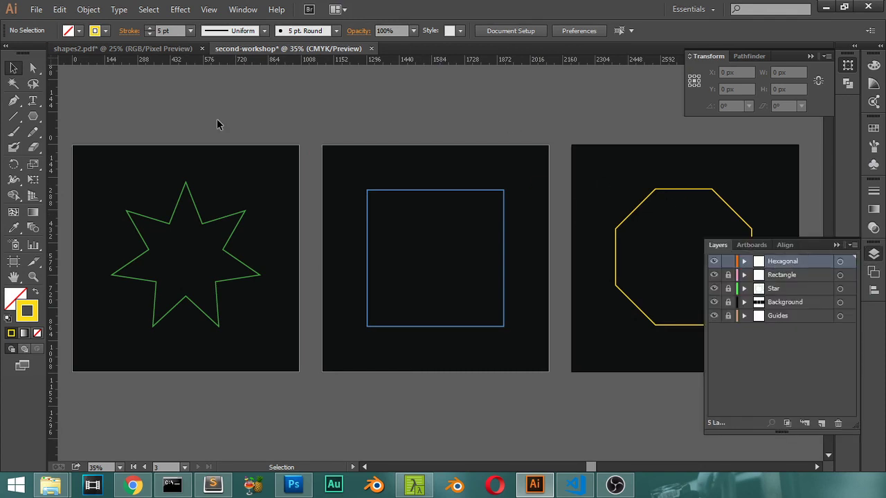
Start a Transform effect on the octagon with 92% horizontal and vertical scale and a 4° rotation.
left_click(670, 197)
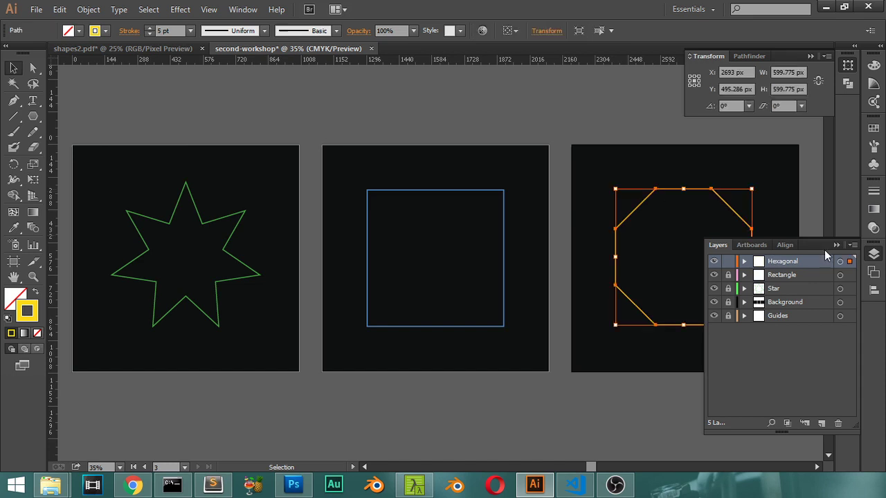
left_click(181, 9)
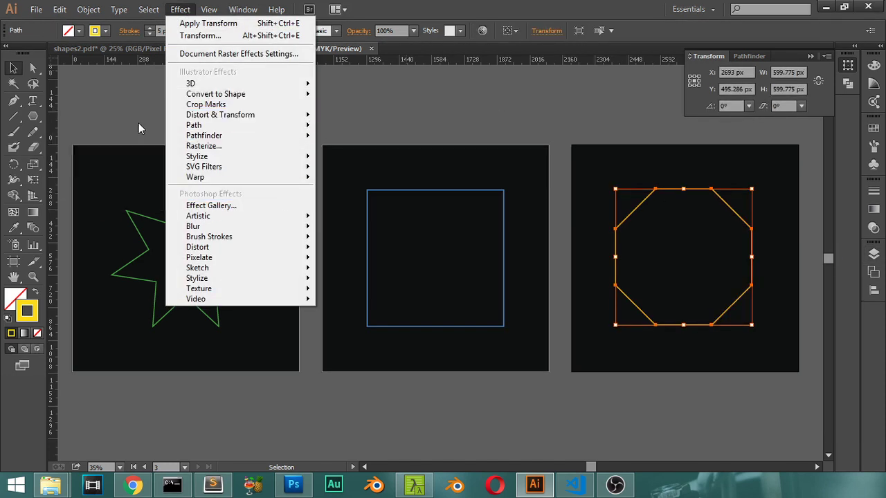
mouse_move(194, 116)
left_click(115, 158)
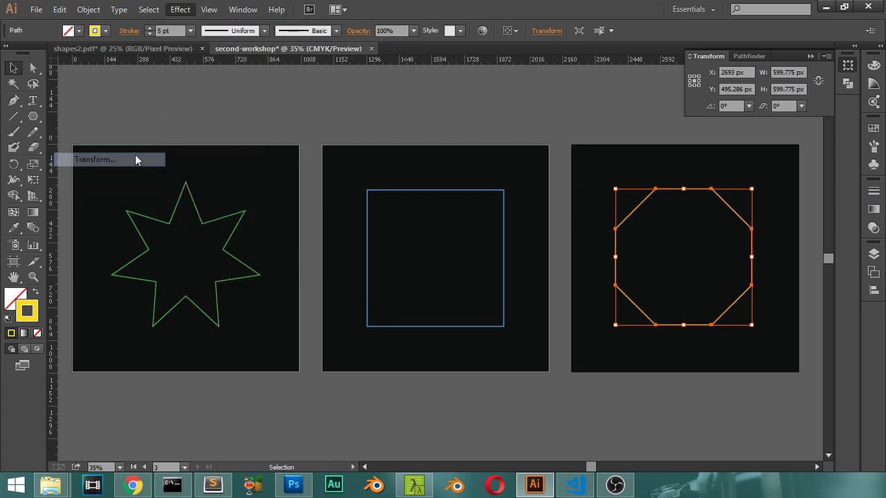
left_click_drag(649, 38, 214, 37)
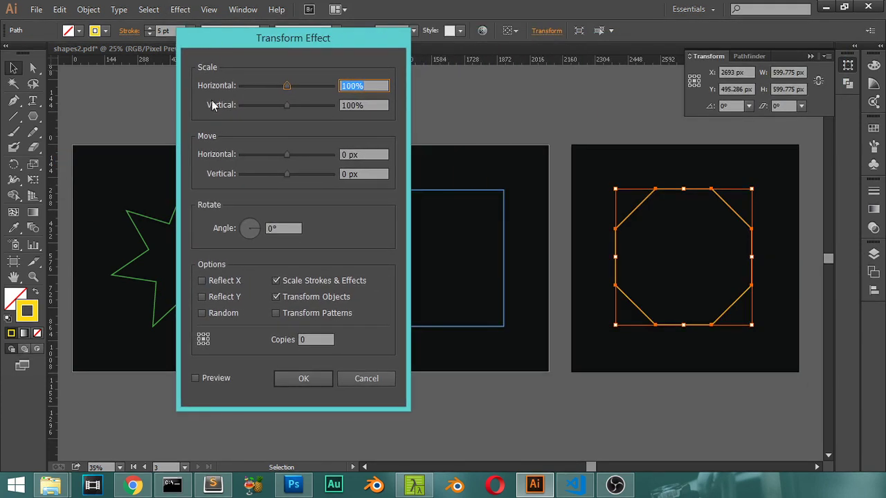
type("92")
key("Tab")
type("92")
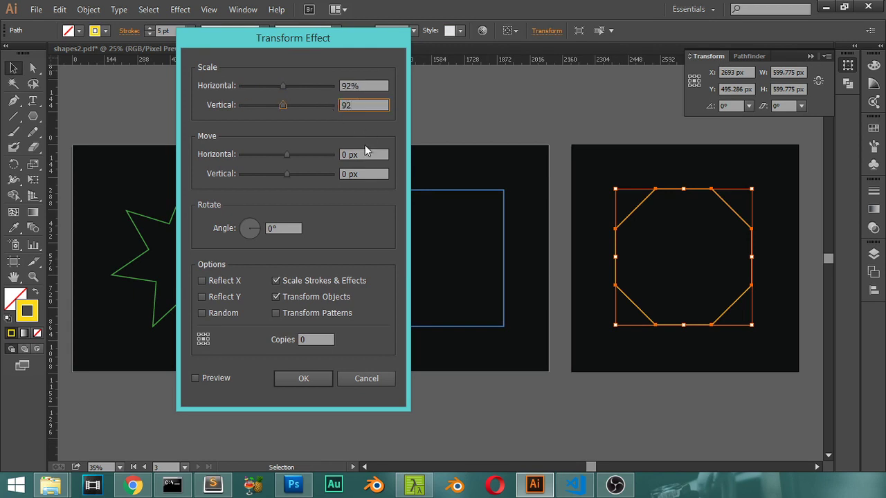
left_click(266, 228)
type("4")
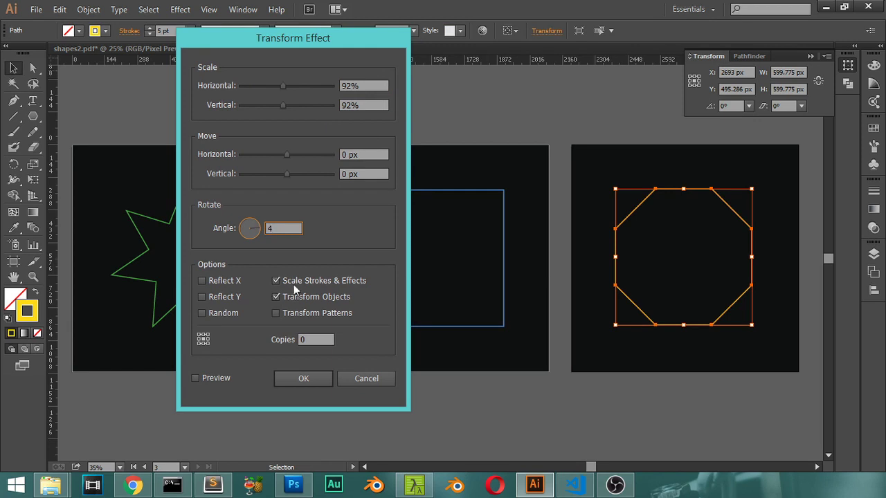
Set the Transform effect to 30 copies with the preview on and apply it to the octagon.
left_click(319, 341)
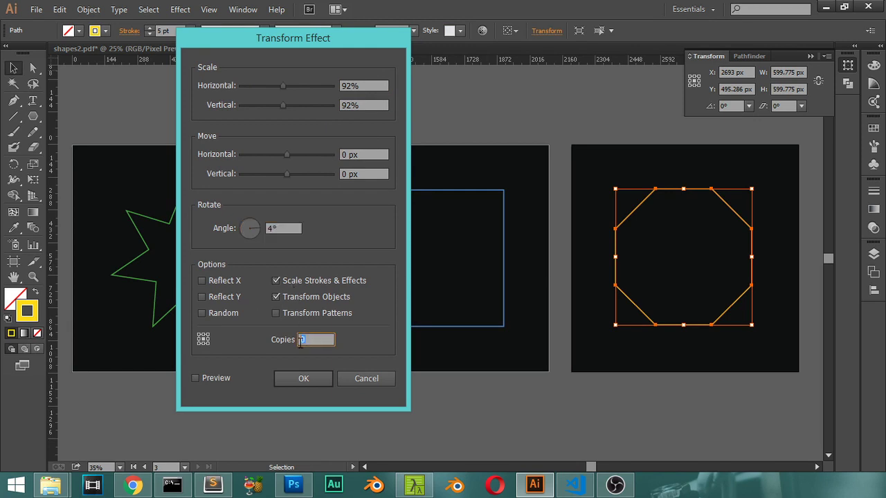
left_click(207, 381)
left_click(303, 339)
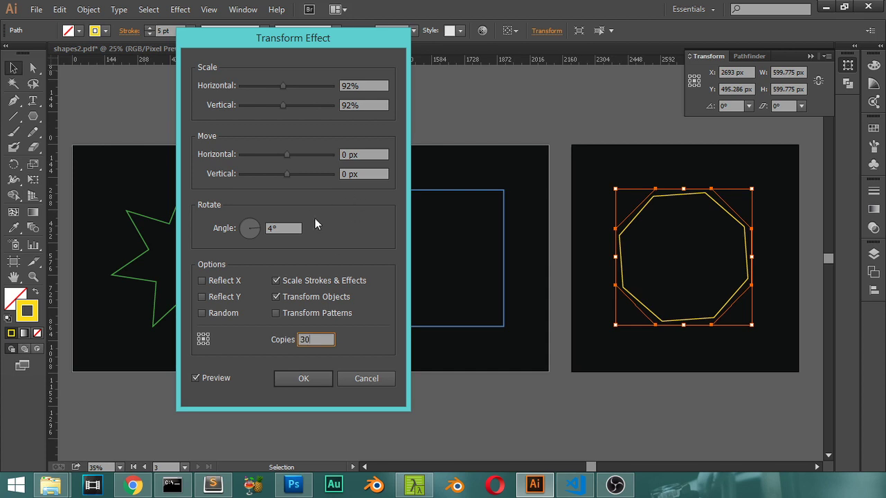
left_click(276, 229)
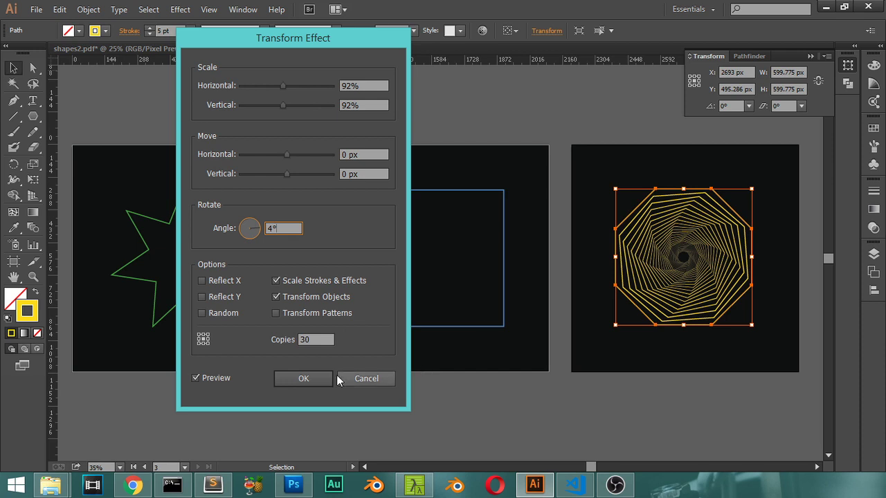
left_click(304, 380)
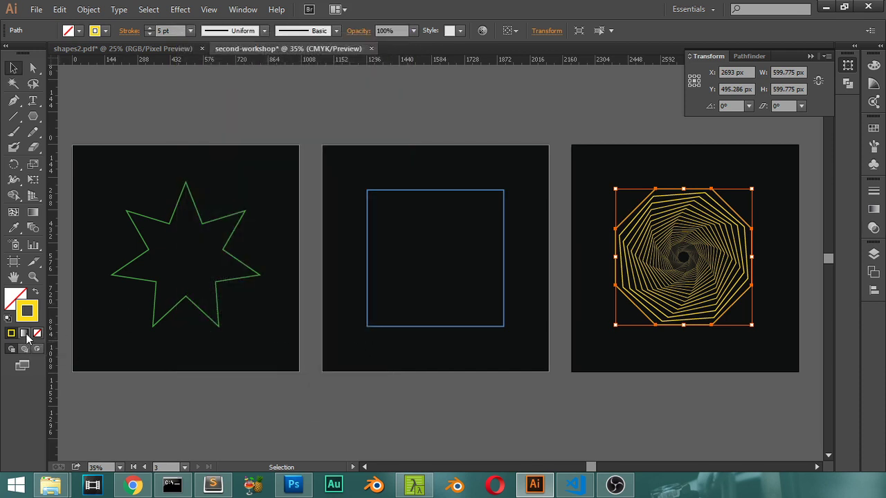
Apply a linear gradient to the octagon's stroke and set its starting stop to dark yellow #d3bc04 in RGB mode.
left_click(25, 335)
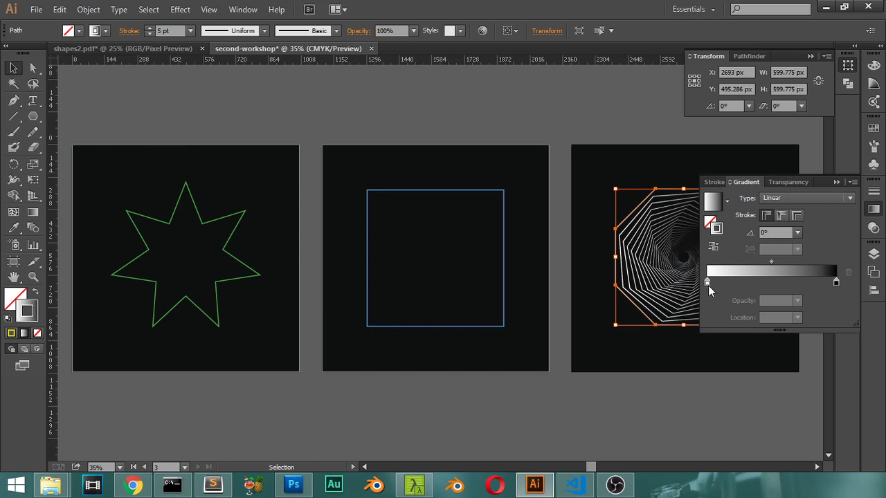
left_click(707, 282)
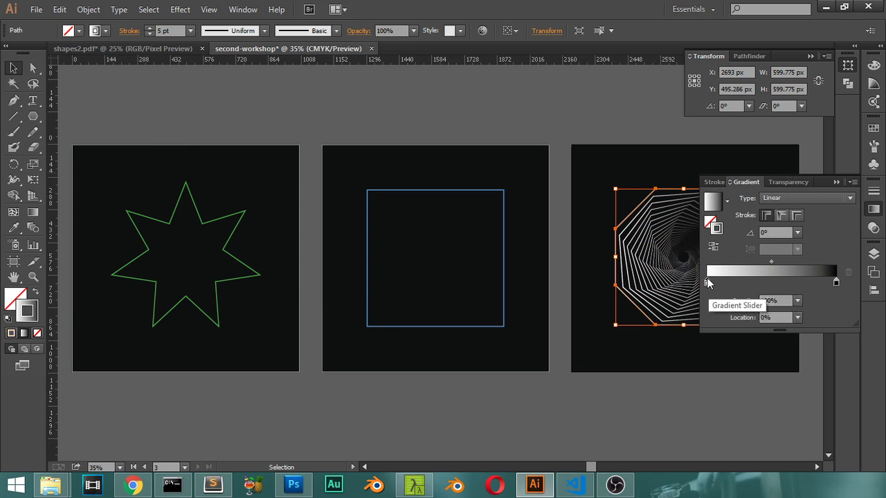
double_click(707, 279)
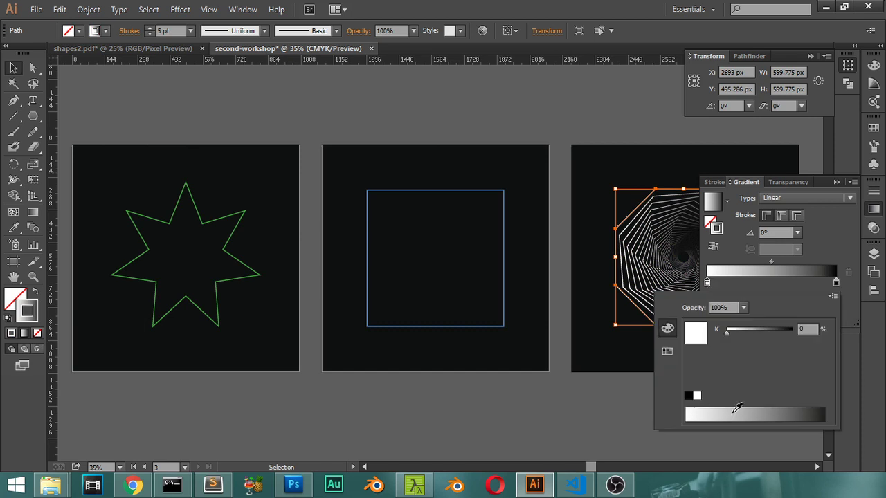
left_click(833, 296)
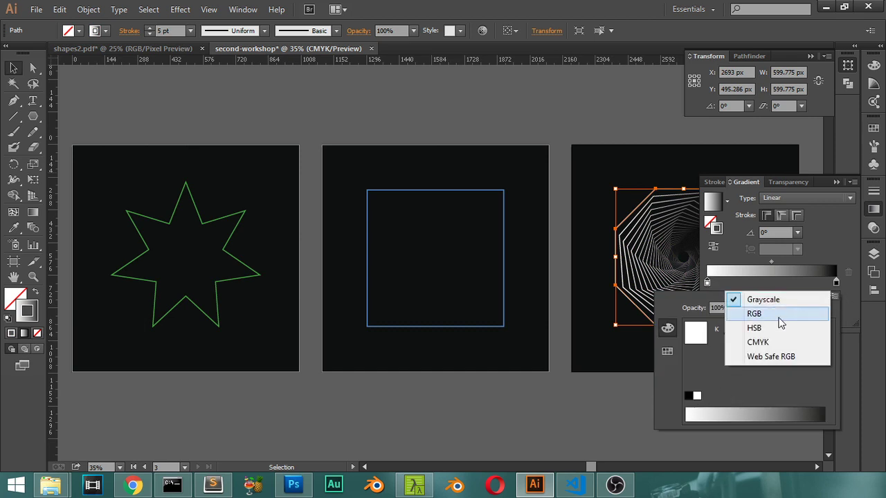
left_click(773, 318)
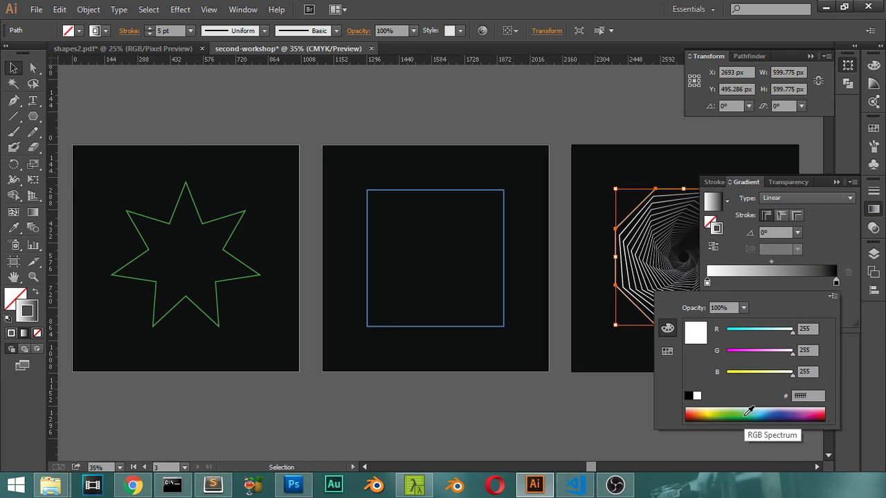
left_click(708, 413)
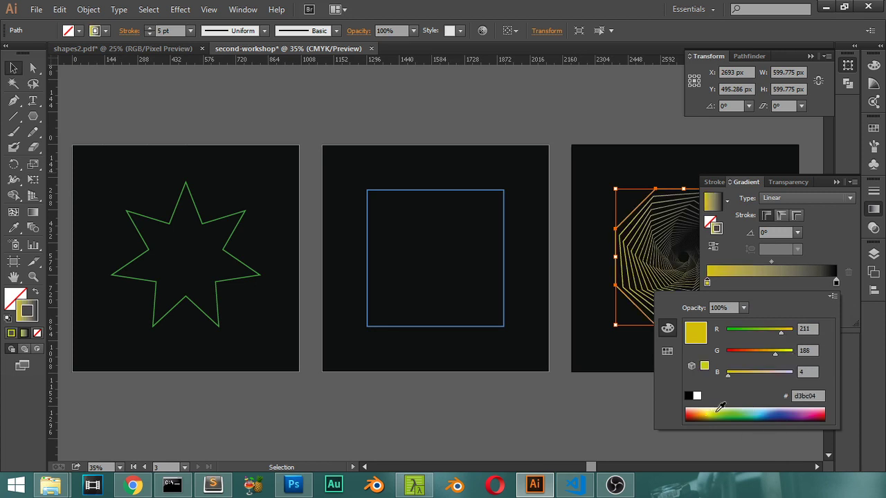
Set the stroke gradient's end stop to the RGB orange-brown #ab4817.
left_click(836, 284)
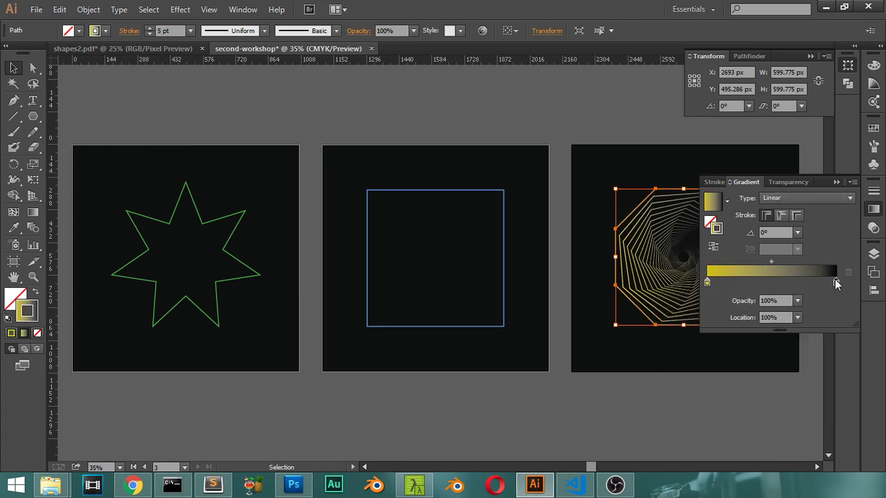
double_click(837, 283)
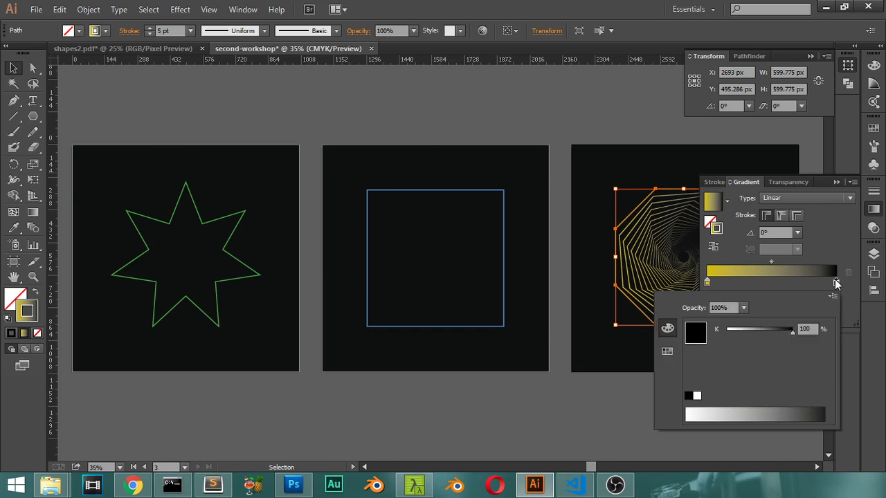
left_click(833, 296)
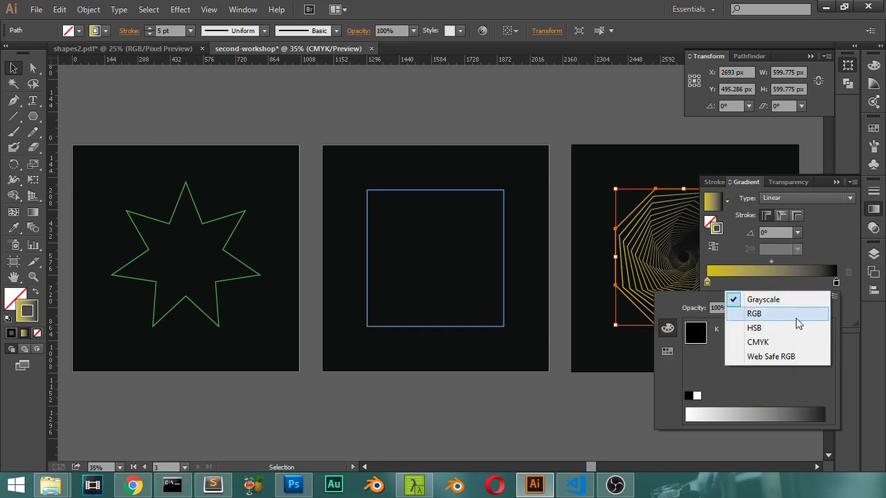
left_click(796, 318)
left_click(699, 416)
left_click_drag(698, 414, 696, 415)
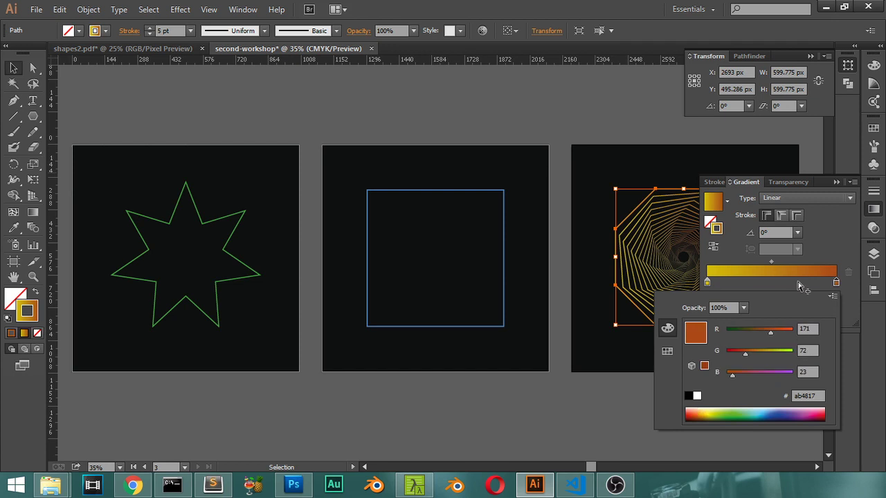
Move the gradient's end stop to 88.67% and the midpoint between the two colours to 75.56%.
left_click(836, 284)
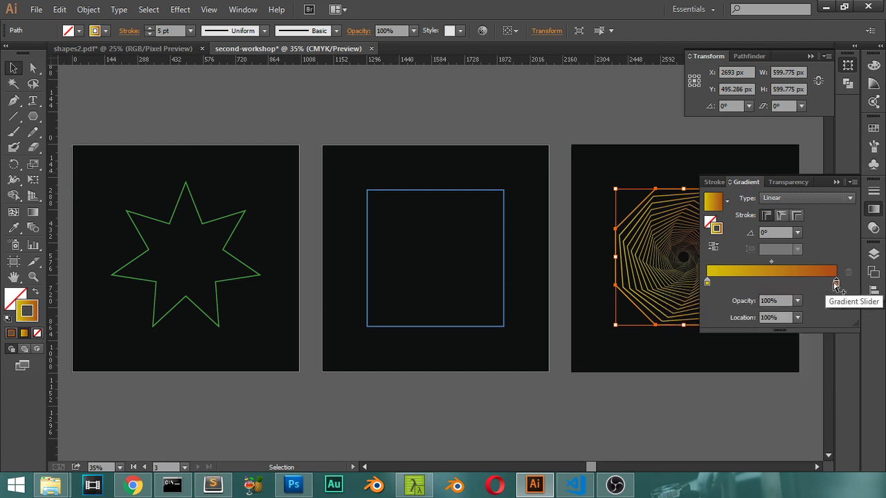
left_click_drag(836, 284, 821, 284)
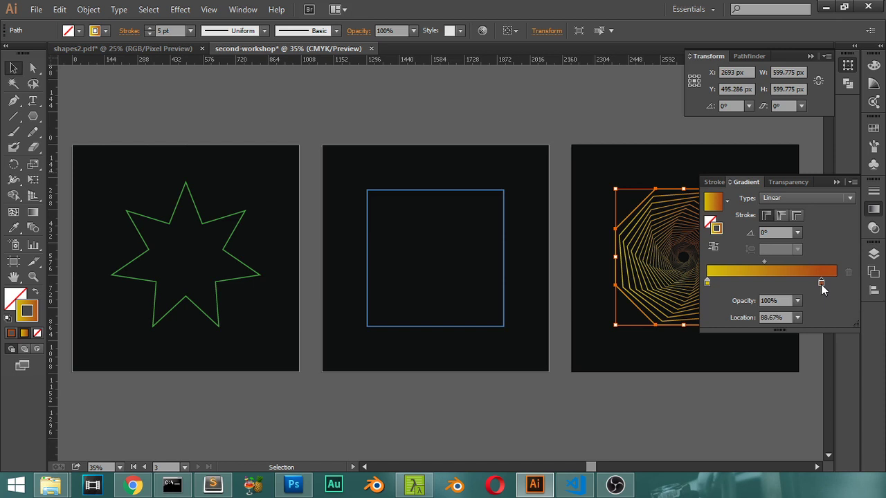
left_click_drag(765, 260, 795, 261)
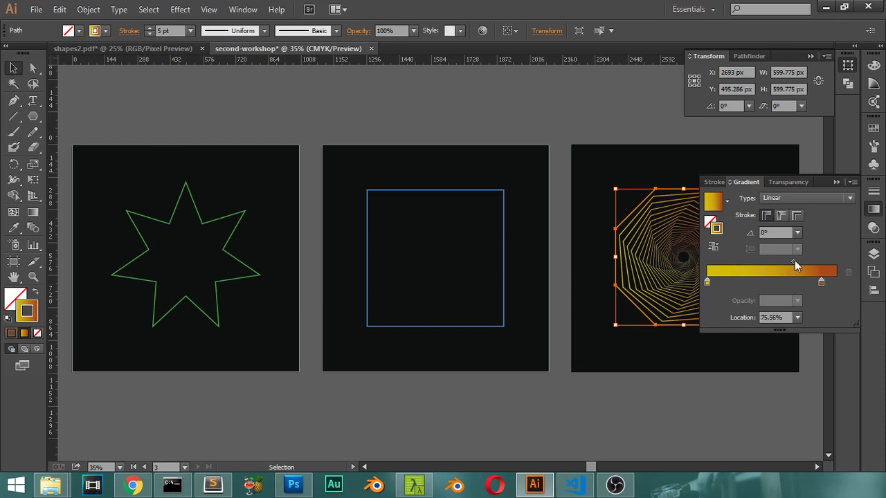
left_click(838, 181)
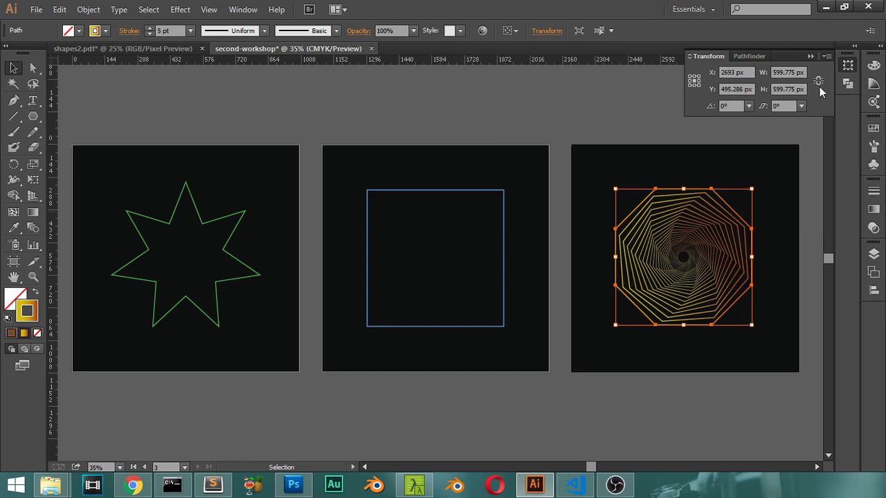
Reopen the octagon's Transform effect from its appearance attributes and set its rotation angle to 5°.
left_click(249, 9)
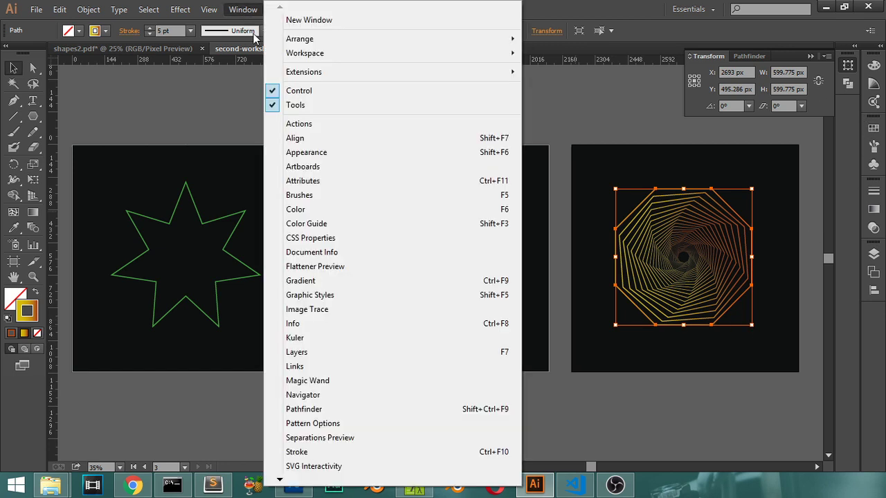
left_click(313, 149)
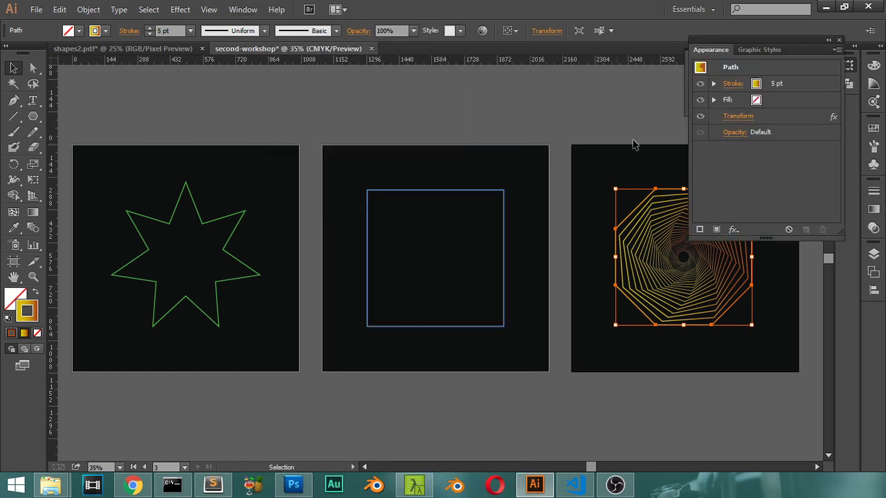
left_click(702, 118)
left_click(703, 118)
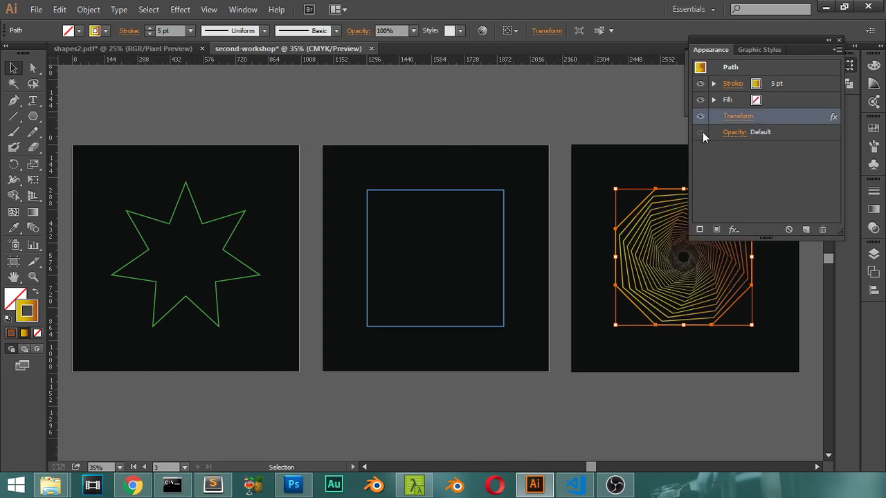
left_click(734, 118)
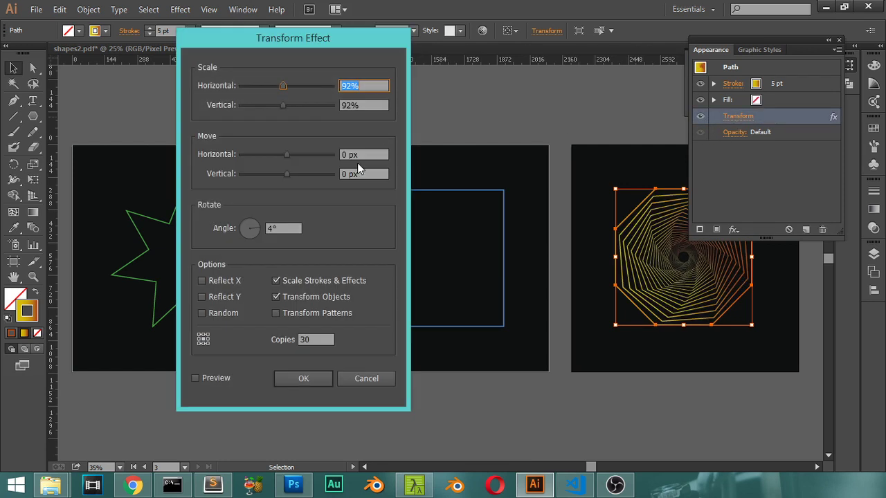
left_click(274, 231)
type("5")
left_click(320, 378)
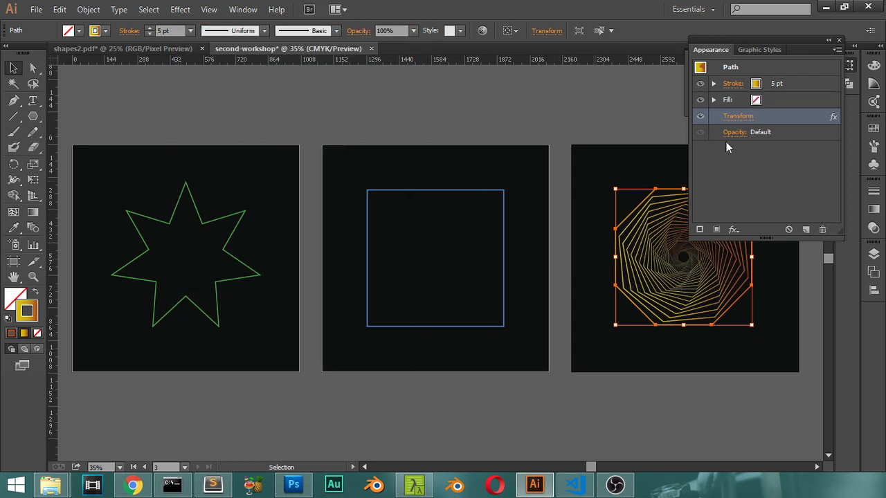
Increase the octagon's stroke weight to 6 pt and close the appearance settings.
left_click(729, 86)
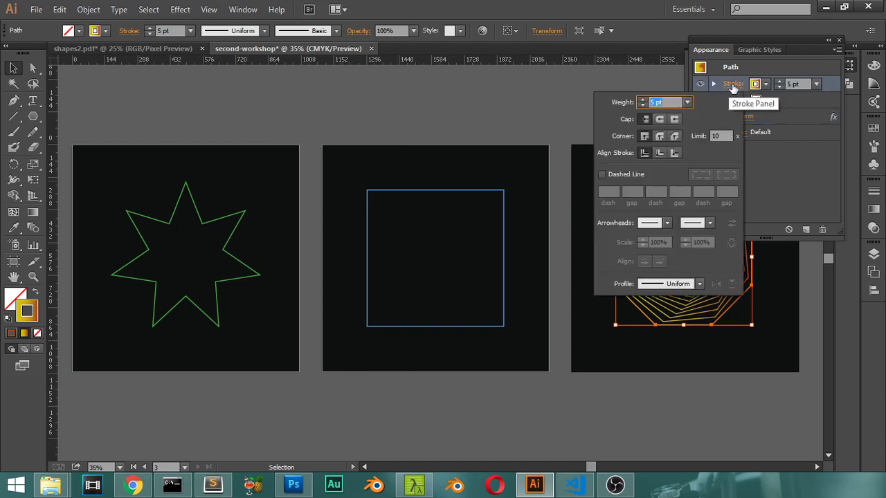
left_click(781, 83)
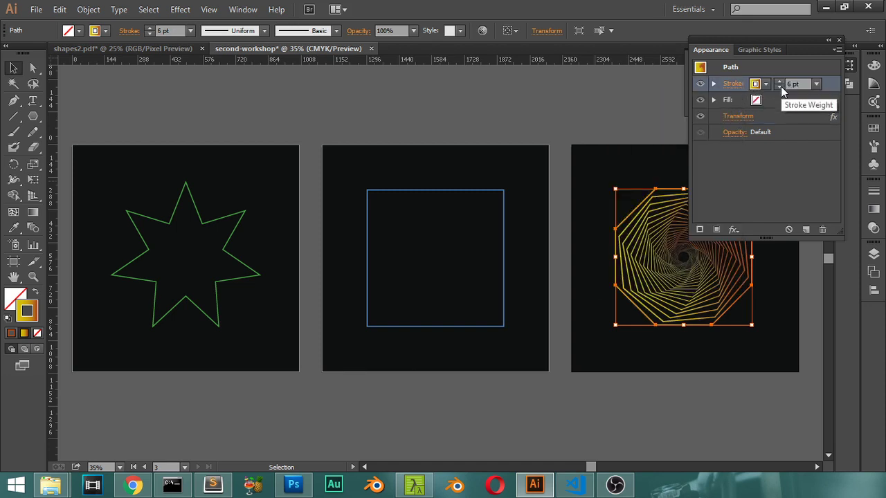
left_click(840, 39)
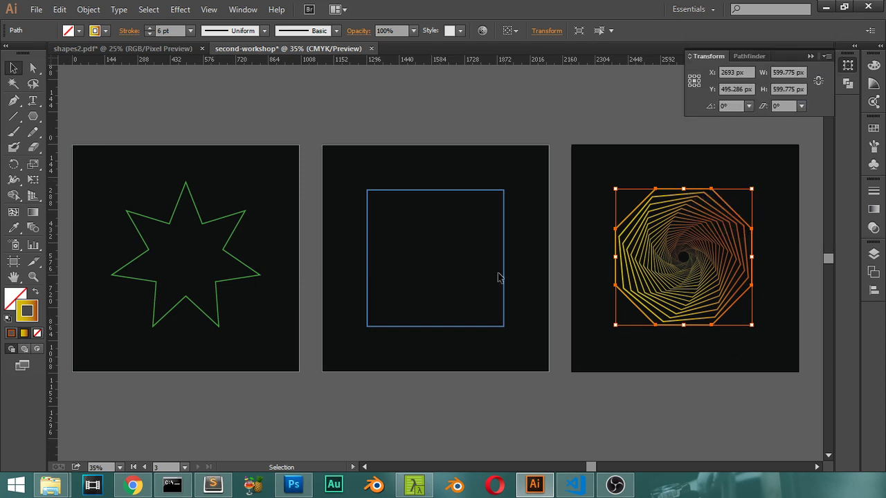
Lock the Hexagonal layer and make the unlocked Rectangle layer active.
left_click(874, 254)
left_click(777, 277)
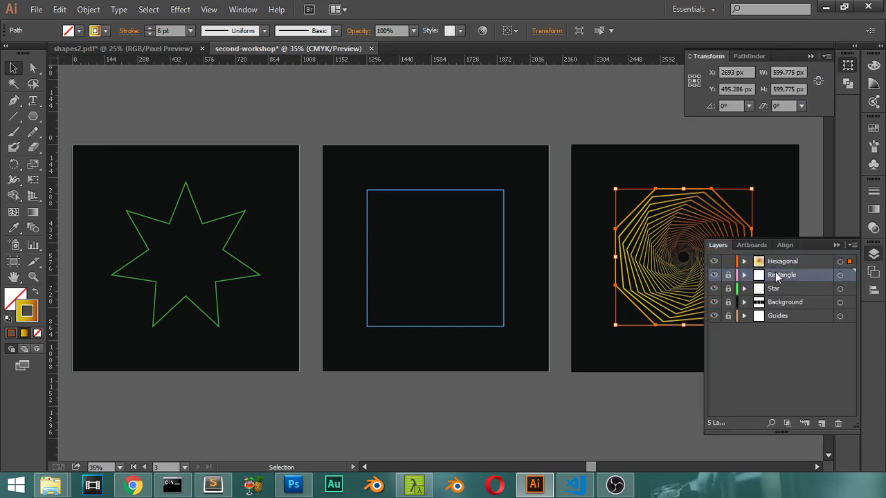
left_click(728, 261)
Preview a Transform effect on the blue square with 92% scale, 28 copies and a 3° rotation.
left_click(500, 233)
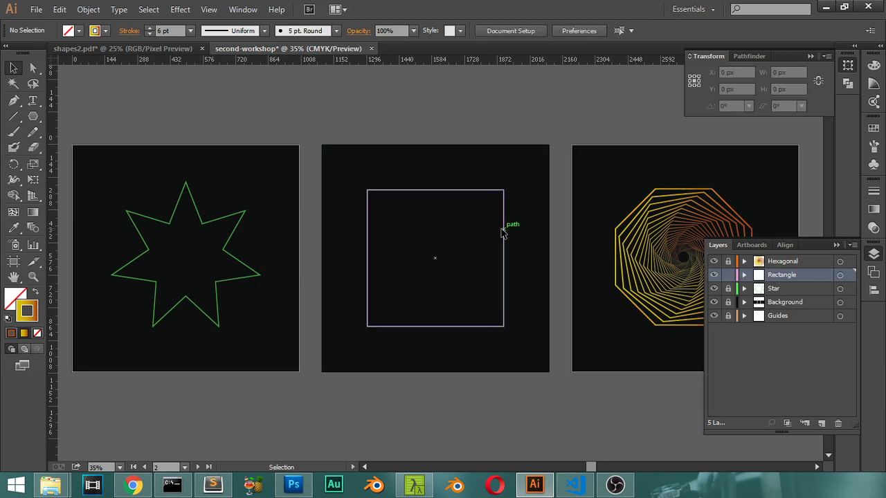
left_click(502, 234)
left_click(180, 9)
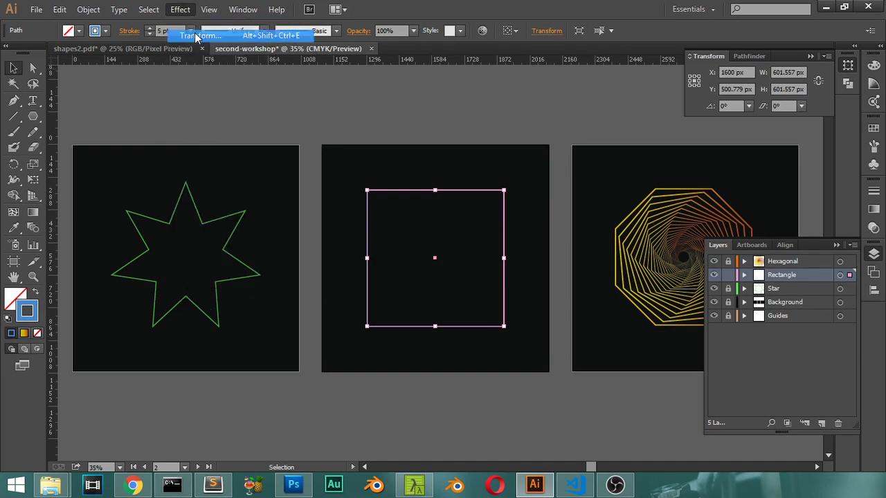
left_click(196, 36)
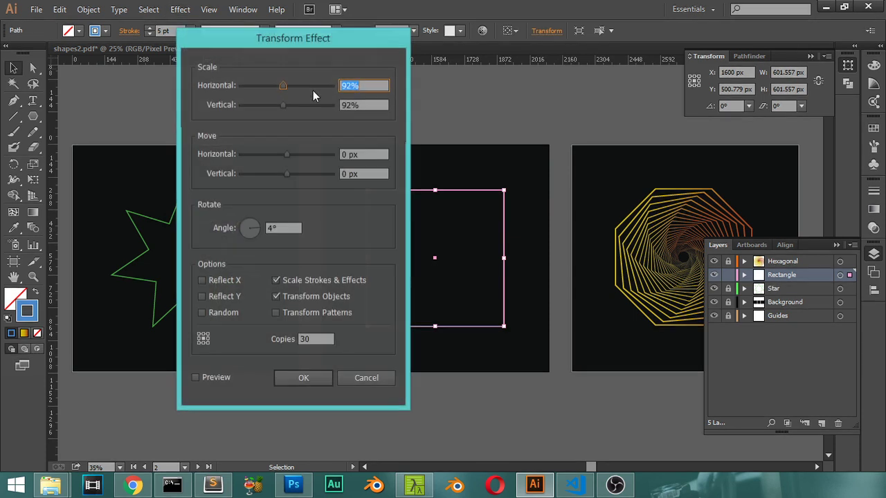
left_click(197, 378)
left_click_drag(292, 41, 686, 36)
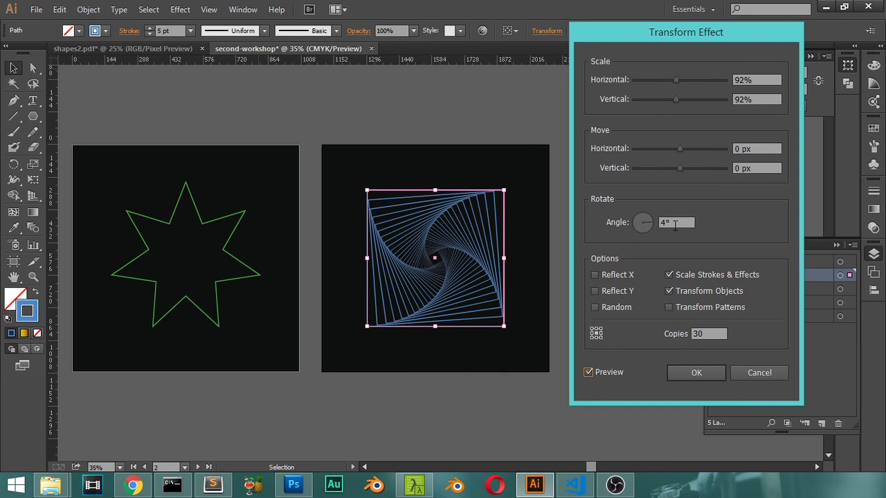
left_click_drag(726, 336, 686, 335)
type("28")
left_click_drag(685, 222, 660, 224)
type("3")
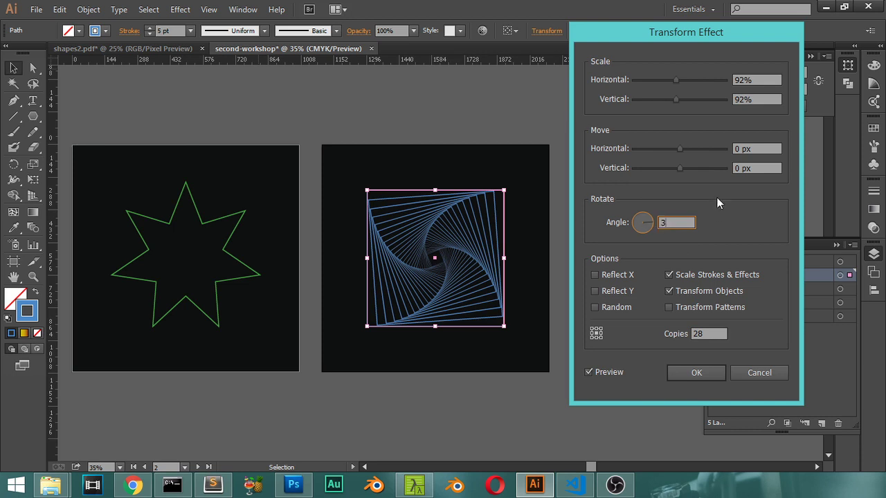
left_click(761, 99)
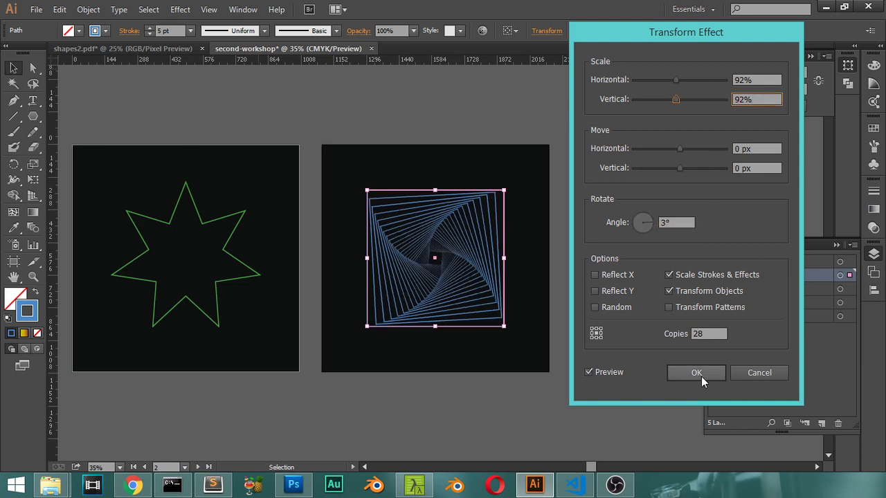
Compare the square's copies with Scale Strokes & Effects off and on, and apply the effect with it on.
left_click(669, 274)
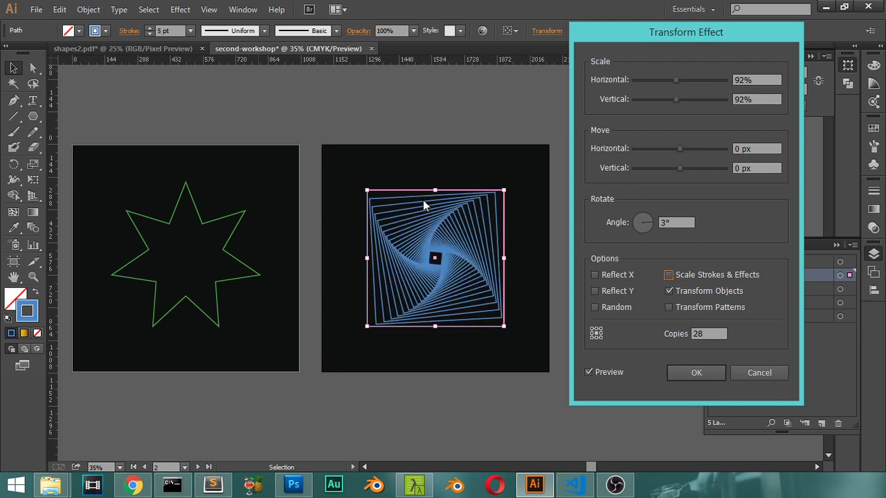
left_click(669, 275)
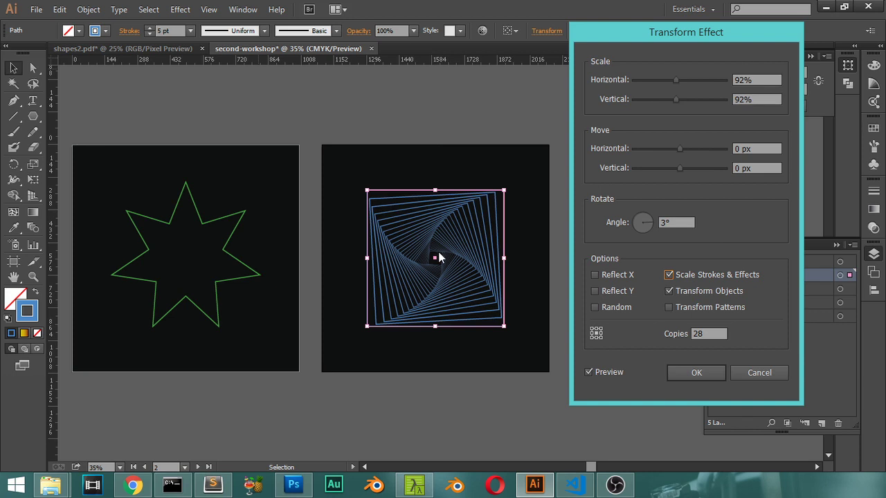
left_click(712, 373)
Examine the stroke thickness of the innermost copies at the centre of the blue square's spiral.
key("ctrl+plus")
key("ctrl+plus")
key("ctrl+plus")
key("ctrl+plus")
key("ctrl+plus")
key("ctrl+plus")
key("ctrl+plus")
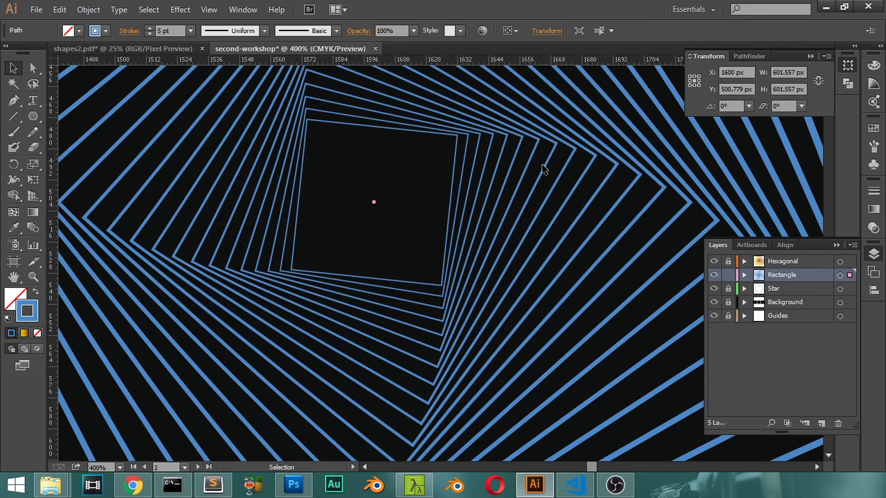
key("ctrl+0")
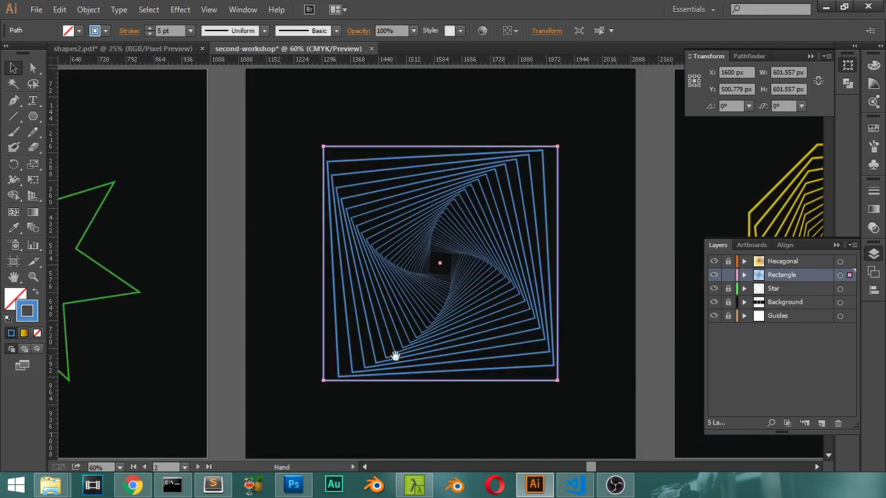
left_click_drag(435, 356, 534, 320)
key("ctrl+minus")
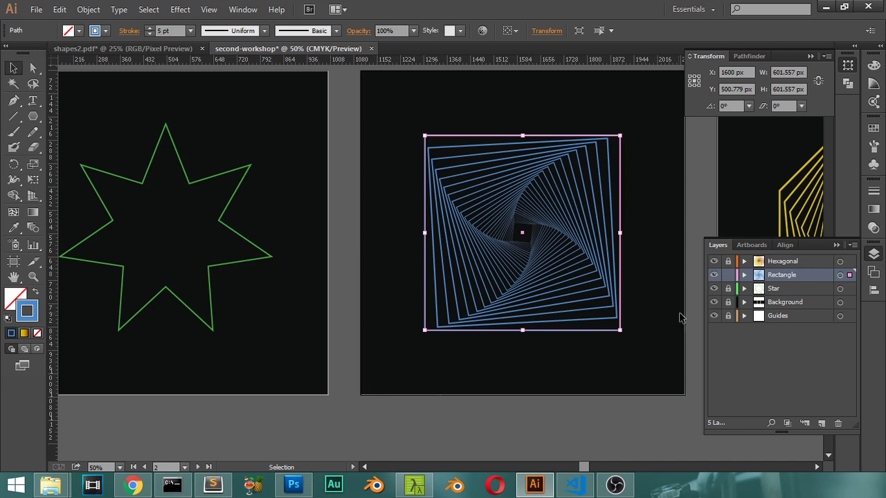
Lock the Rectangle layer and make the unlocked Star layer active, with the star's artboard in view.
left_click(773, 290)
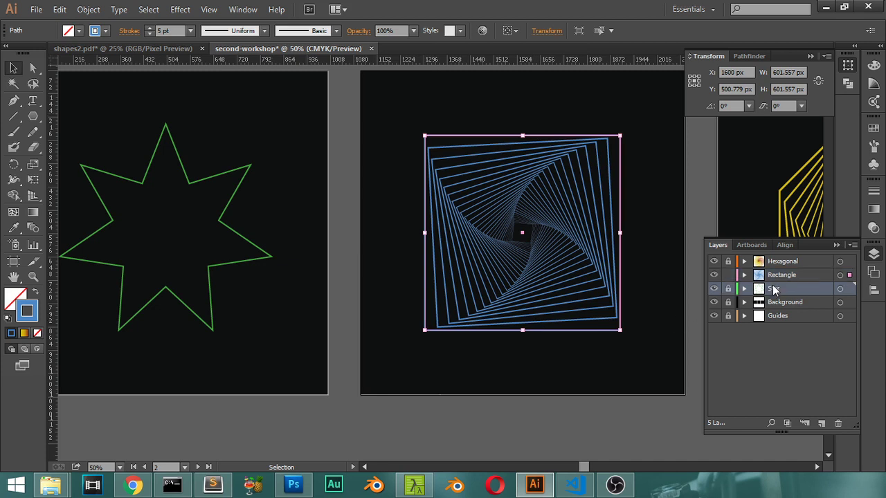
left_click(729, 276)
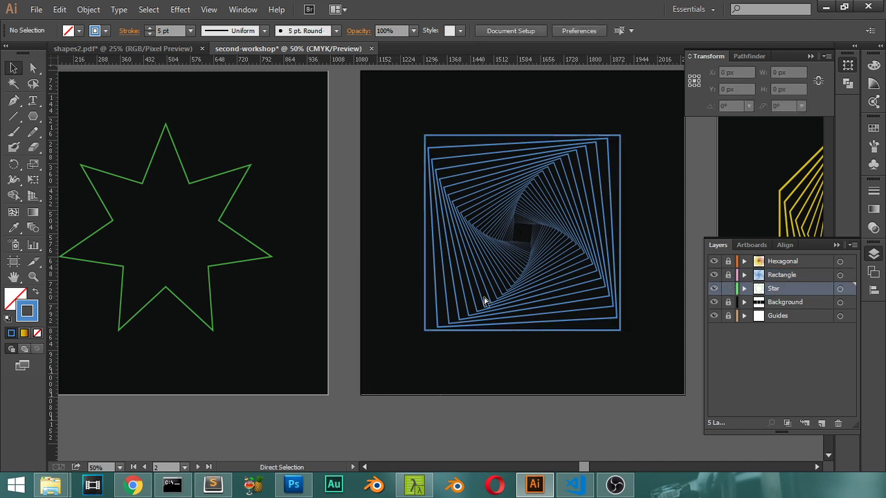
key("ctrl+plus")
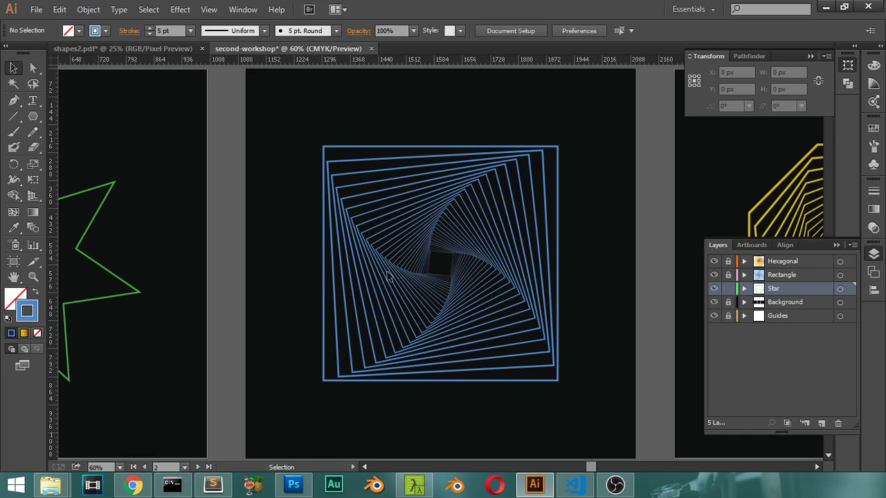
left_click(176, 287)
key("ctrl+0")
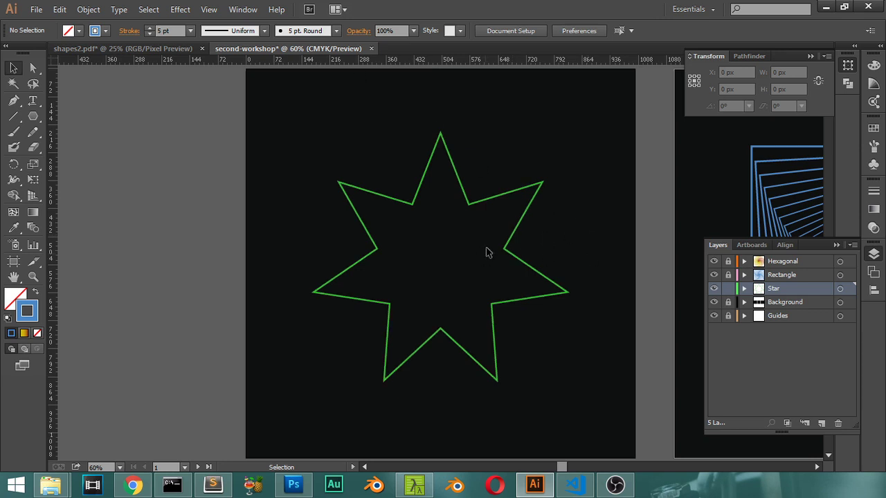
Preview a Transform effect on the green star with 88% horizontal and vertical scale and 20 copies.
left_click(515, 231)
left_click(180, 9)
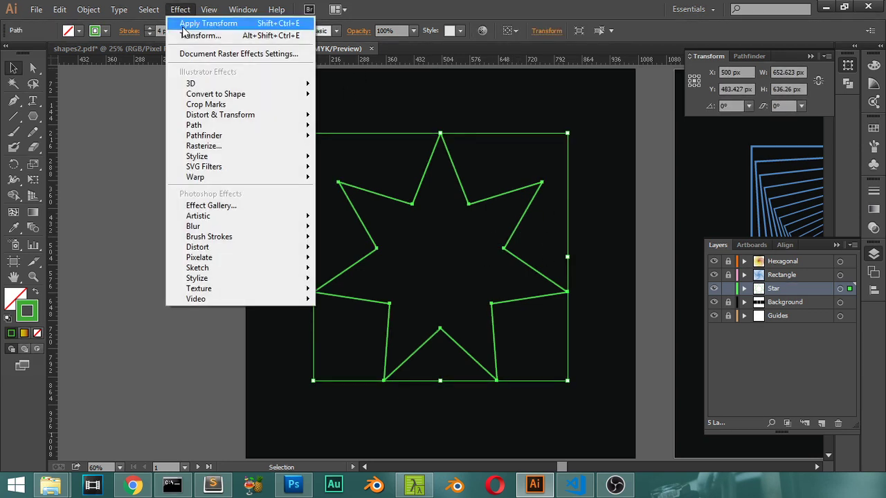
left_click(200, 35)
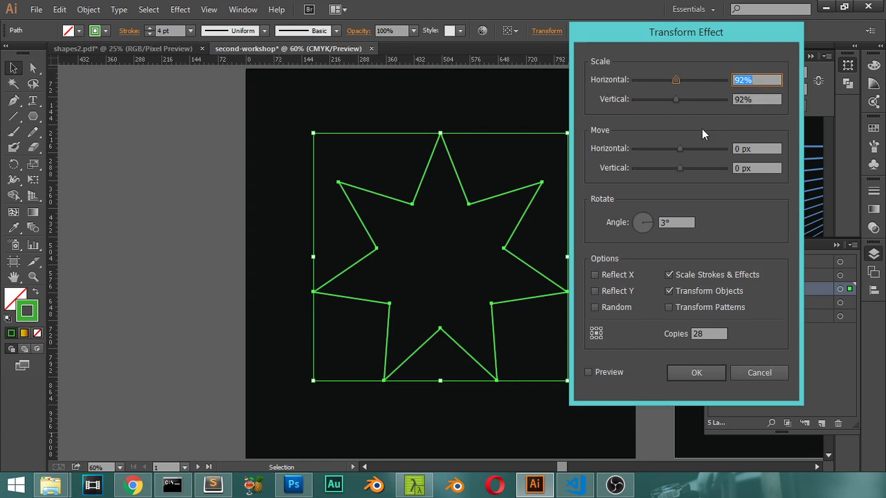
left_click(589, 373)
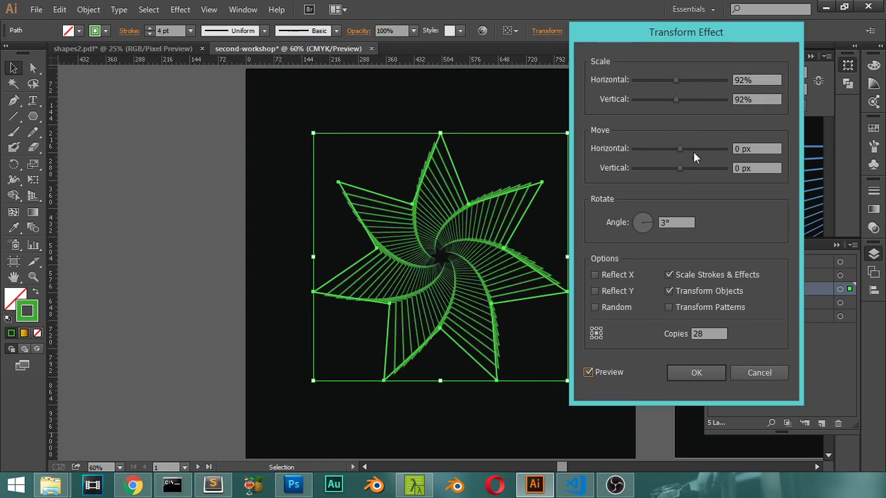
left_click_drag(758, 79, 729, 79)
type("88")
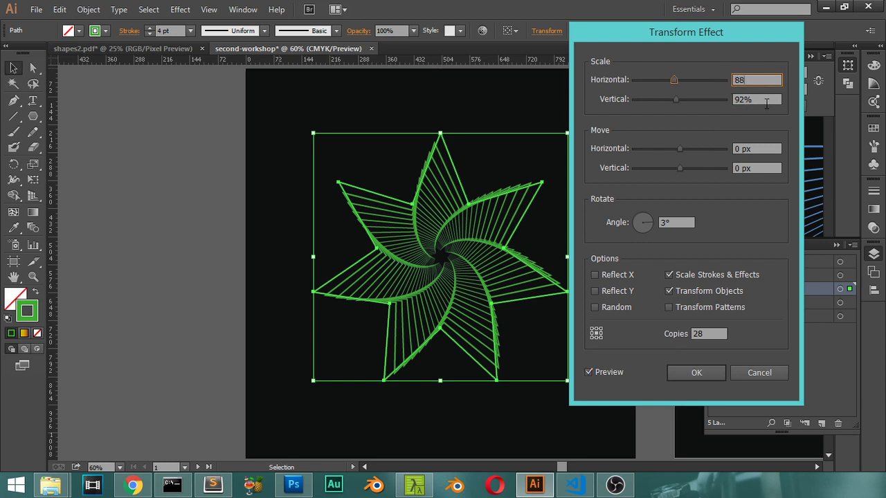
key("Tab")
type("88")
double_click(706, 334)
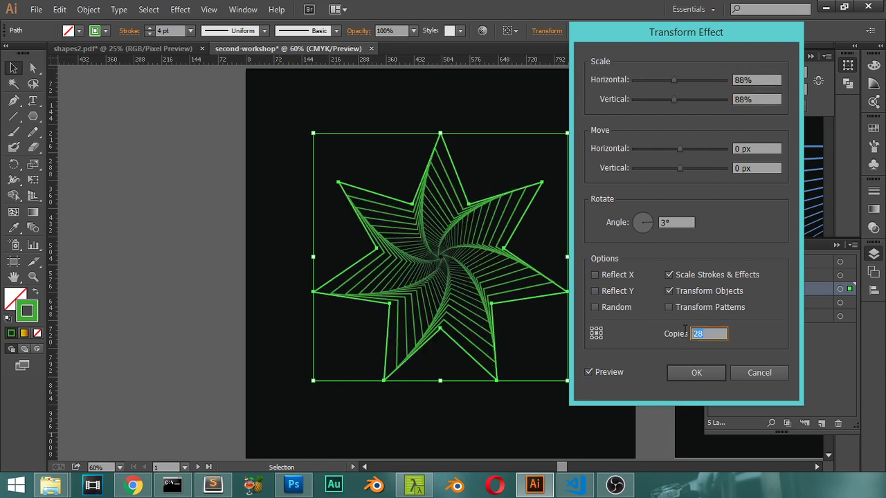
type("2")
Try rotation angles of 1° and 90° for the star's copies.
left_click(686, 221)
type("1")
left_click(759, 169)
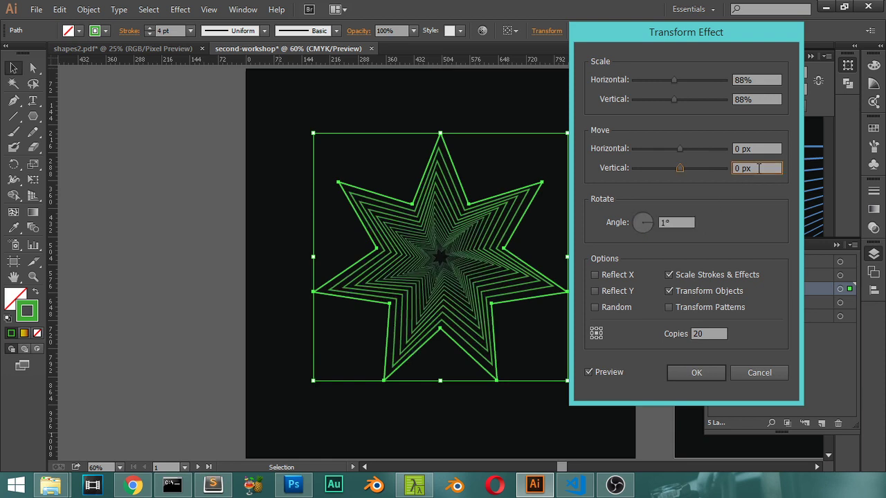
double_click(668, 221)
type("90")
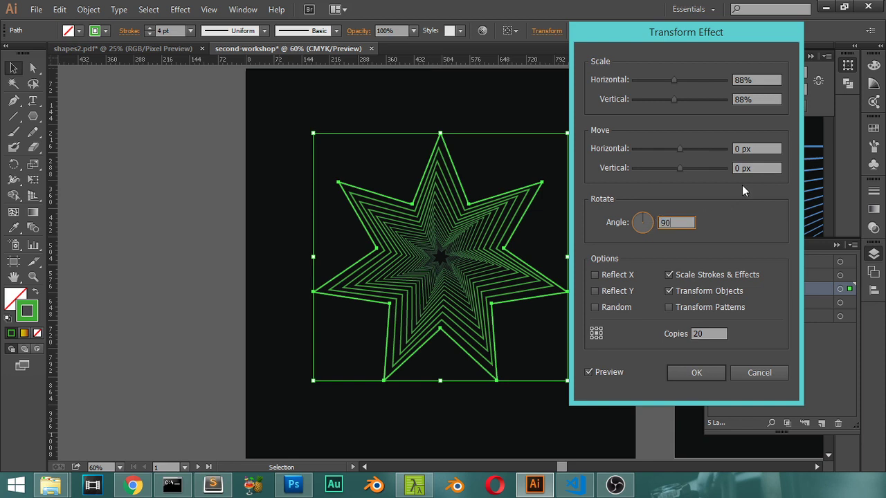
left_click(775, 168)
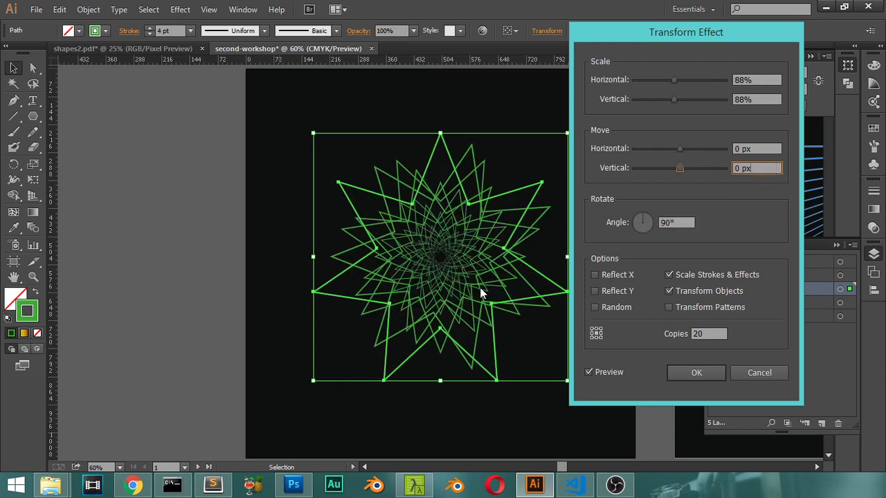
Set the rotation angle of the star's Transform effect to 10° and update the preview.
double_click(668, 223)
type("10")
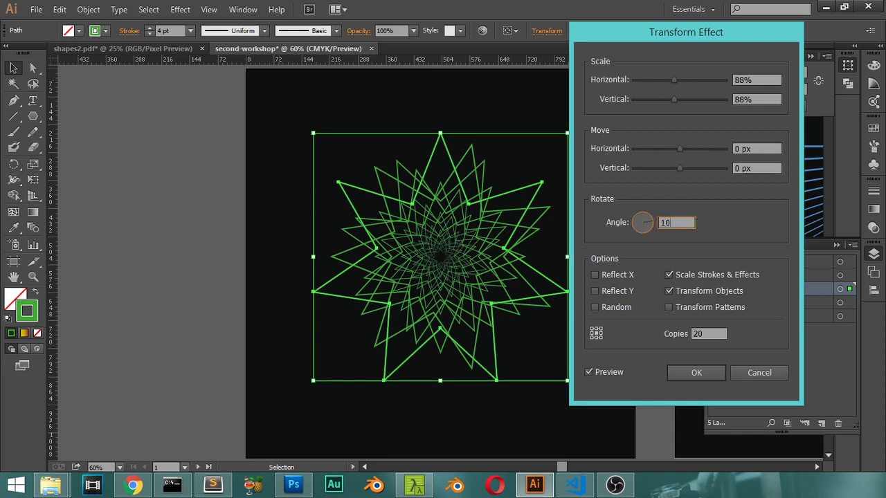
left_click(767, 169)
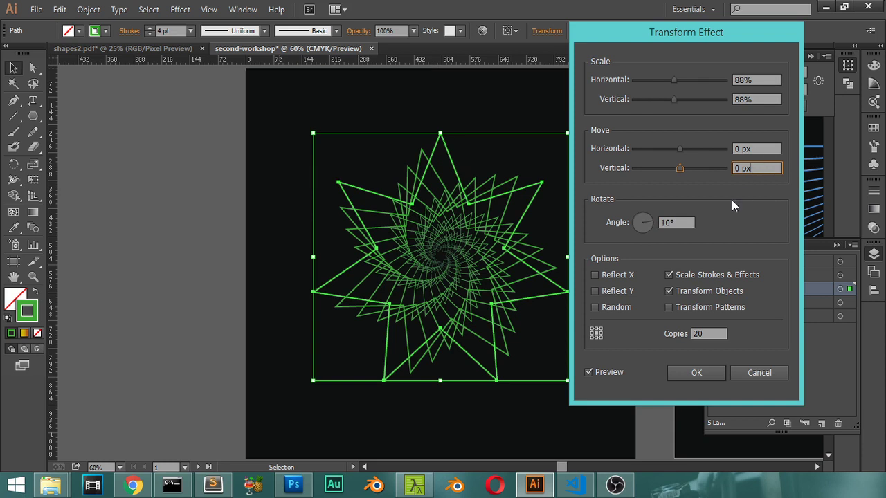
Try 55% horizontal and vertical scale for the star's copies in the Transform effect.
double_click(735, 81)
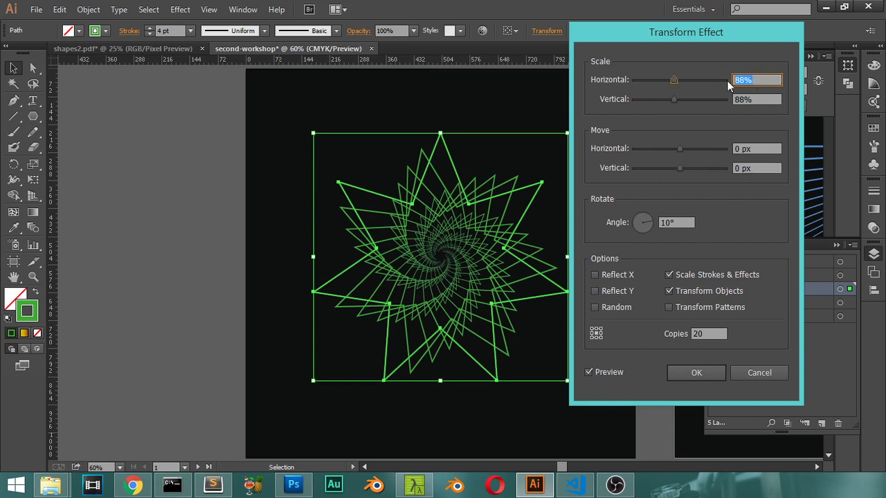
type("55")
double_click(740, 99)
type("55")
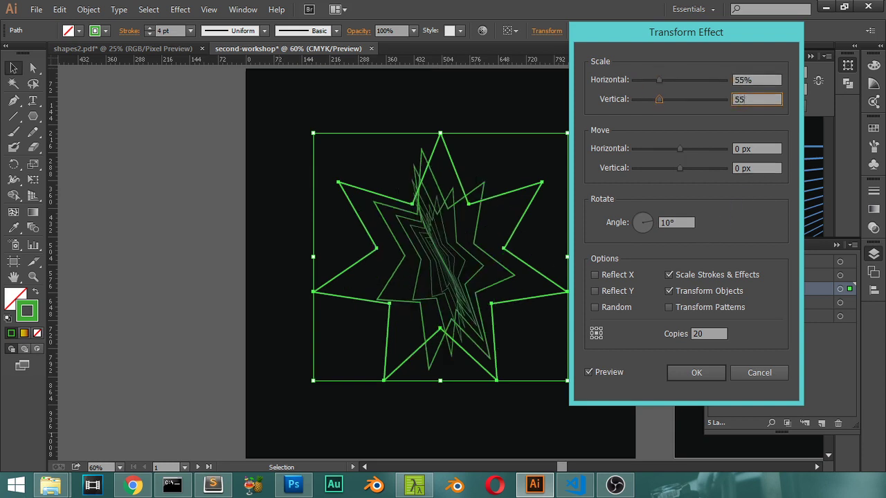
left_click(764, 80)
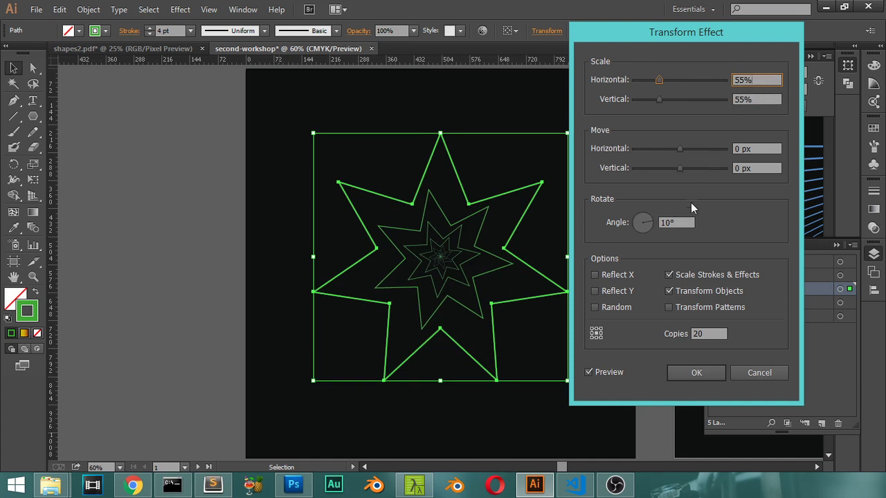
left_click_drag(675, 222, 666, 225)
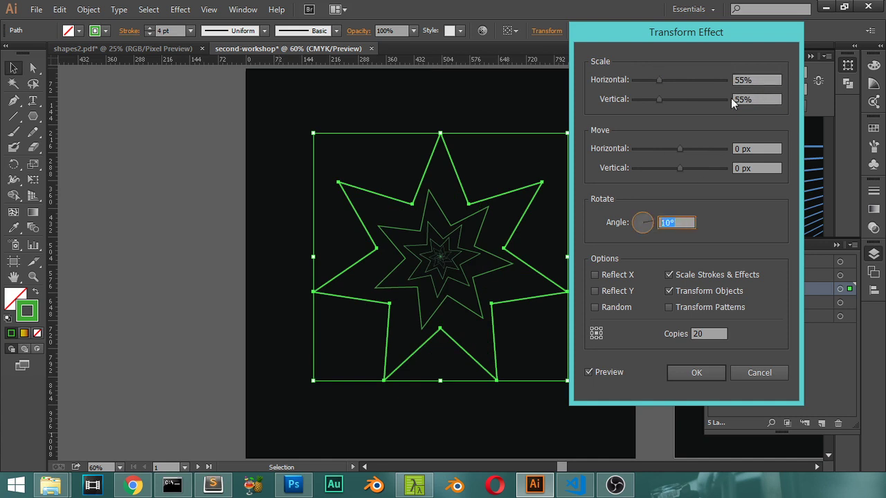
Try 70% horizontal and vertical scale for the star's copies.
double_click(753, 79)
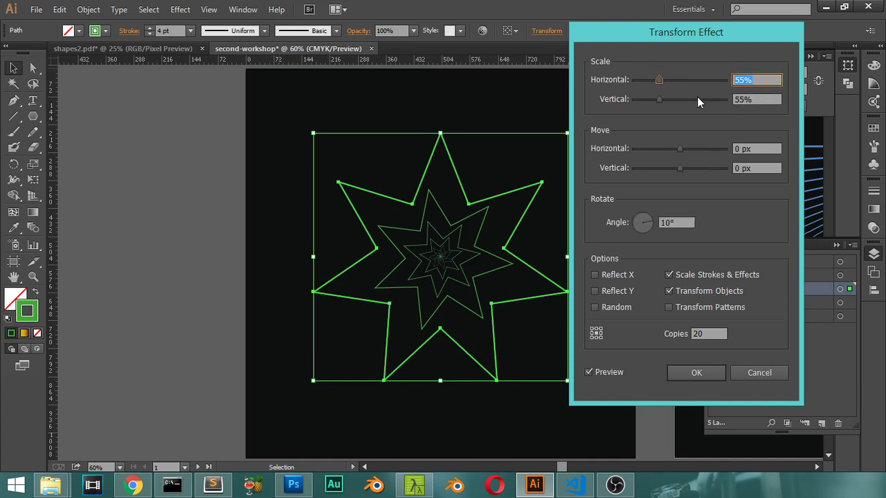
type("70")
double_click(762, 101)
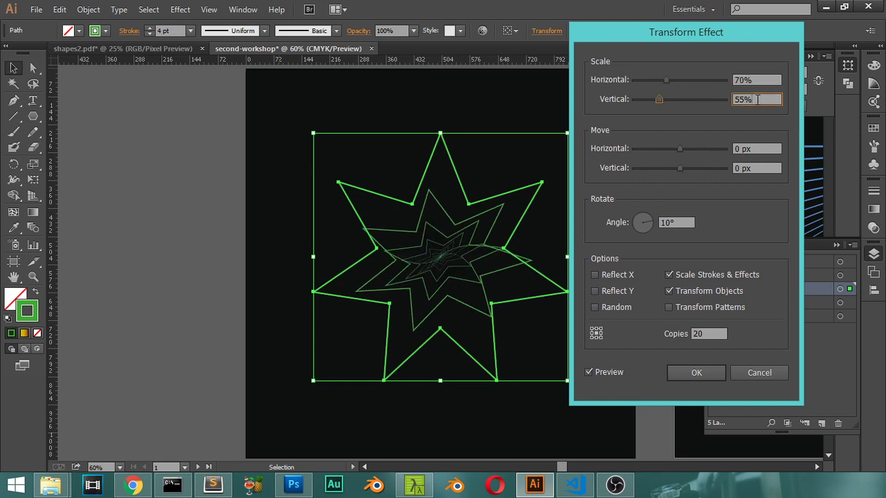
type("70")
double_click(689, 222)
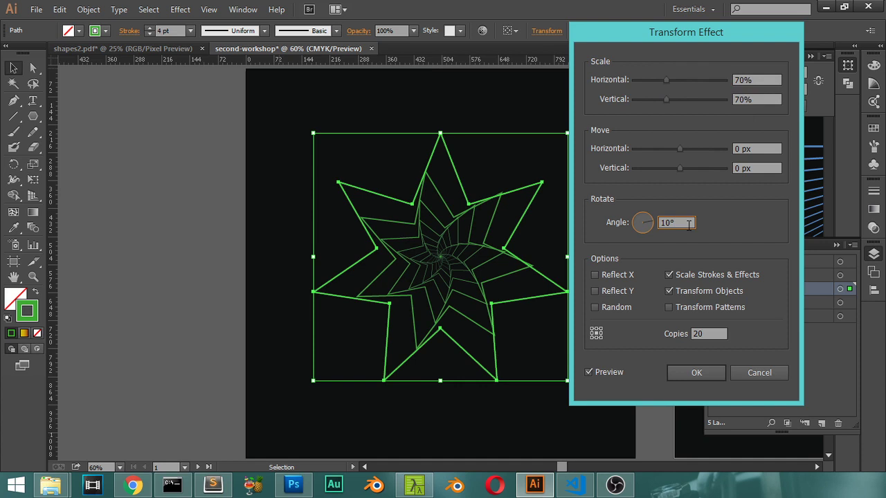
Set the star's Transform effect to 30 copies with a 15° rotation angle.
double_click(717, 333)
type("30")
left_click(680, 223)
double_click(682, 223)
type("15")
left_click(754, 101)
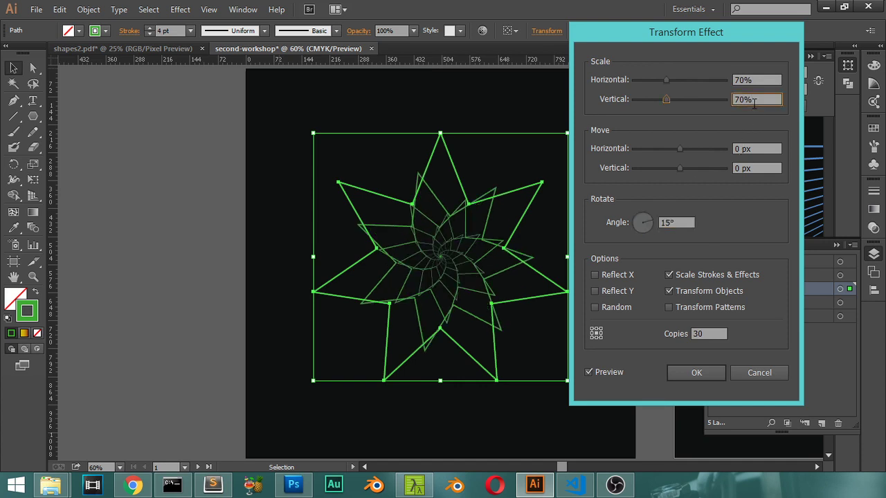
Try 75% vertical and horizontal scale for the star's copies.
double_click(755, 100)
type("75")
left_click(759, 81)
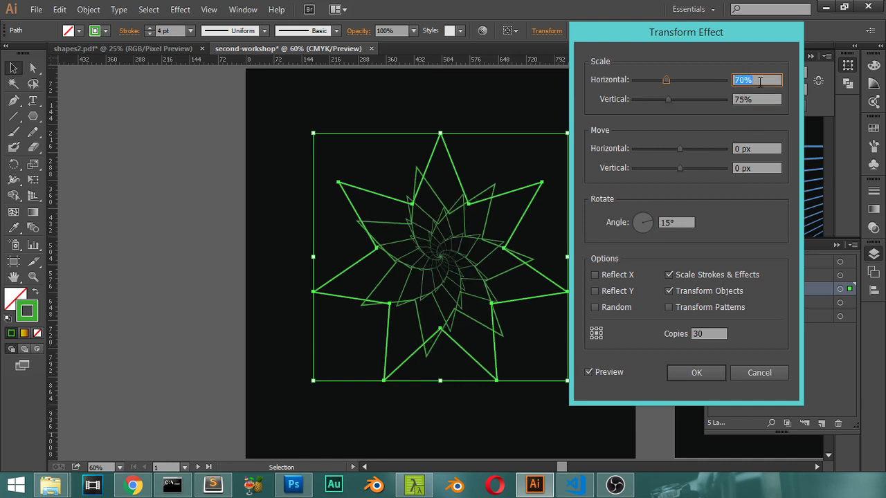
type("75")
left_click(774, 101)
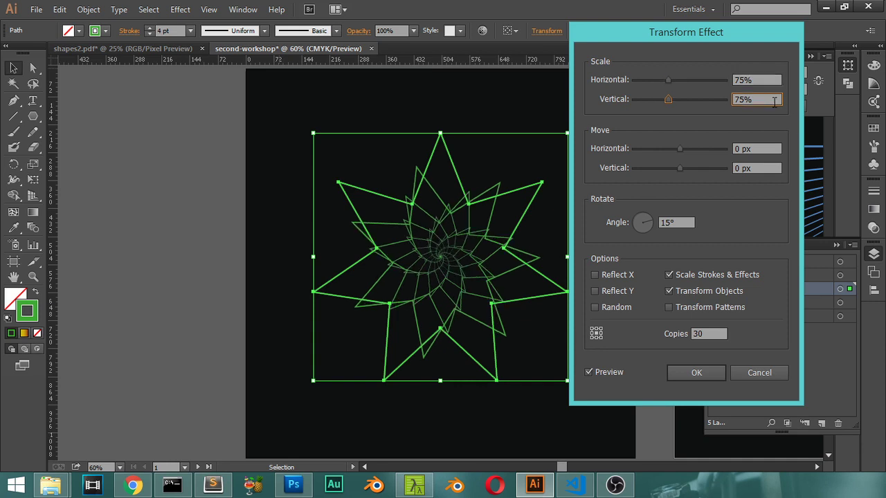
Try rotating the star's copies freely with the angle dial, ending at 340°.
left_click(650, 225)
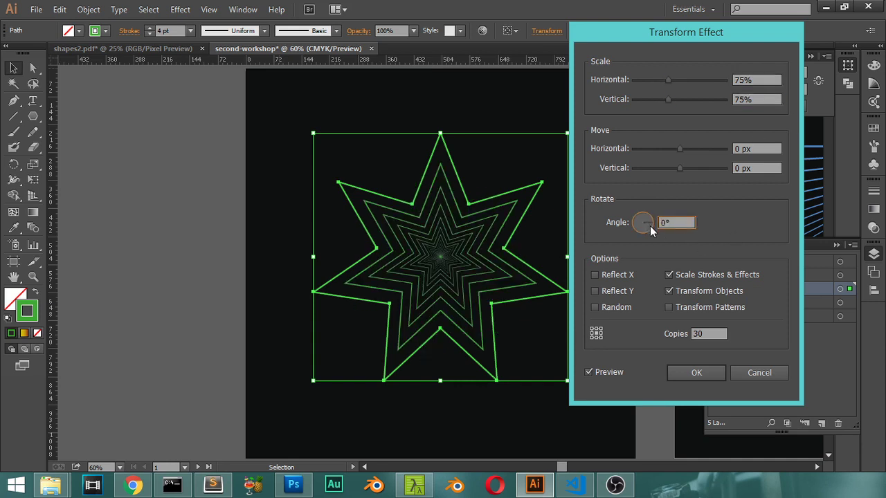
left_click_drag(649, 228, 652, 223)
left_click(653, 223)
left_click(652, 226)
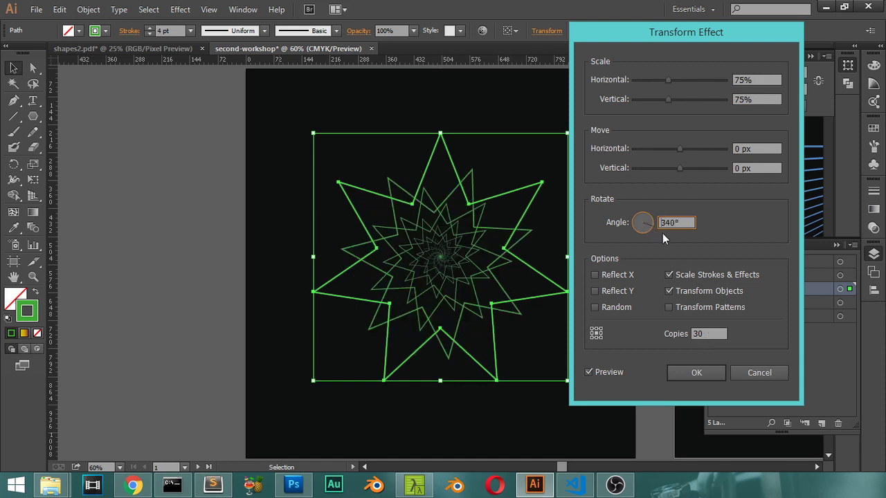
Set the horizontal and vertical scale of the star's Transform effect to 95%.
left_click_drag(758, 80, 726, 99)
type("9595")
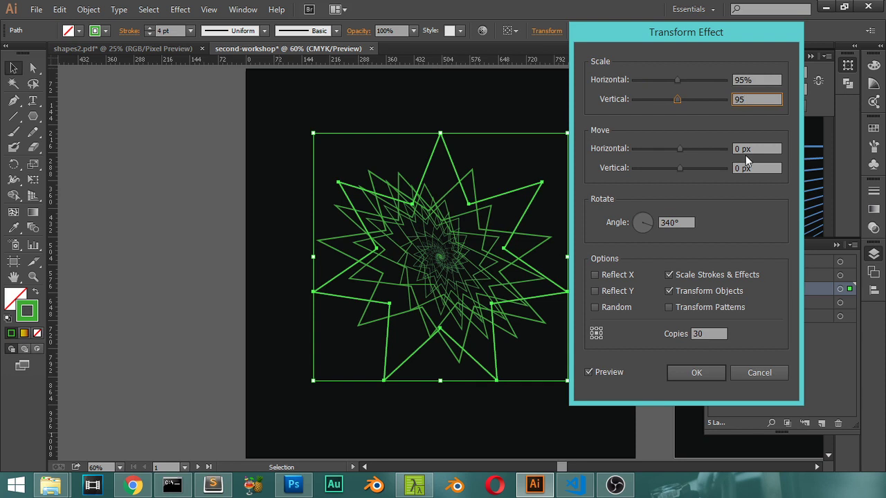
left_click(757, 149)
Try rotation angles of 2°, 1° and 4° for the star's copies.
left_click_drag(692, 223, 658, 223)
type("2")
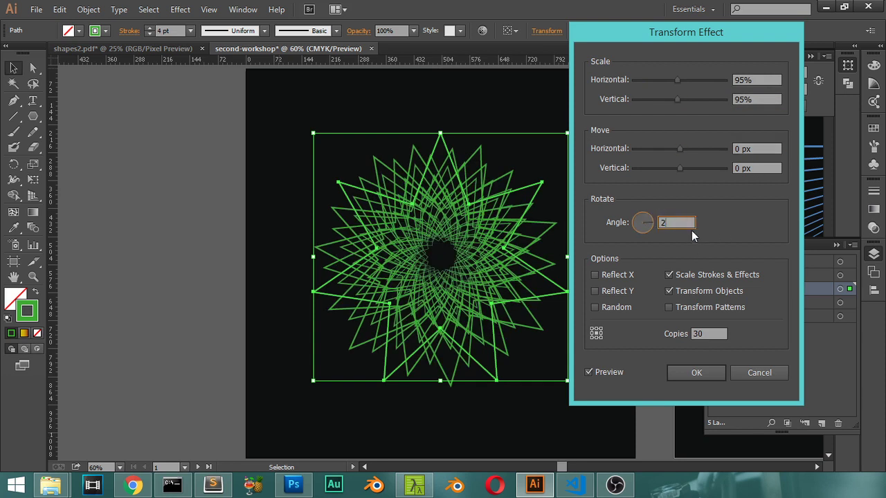
left_click(707, 333)
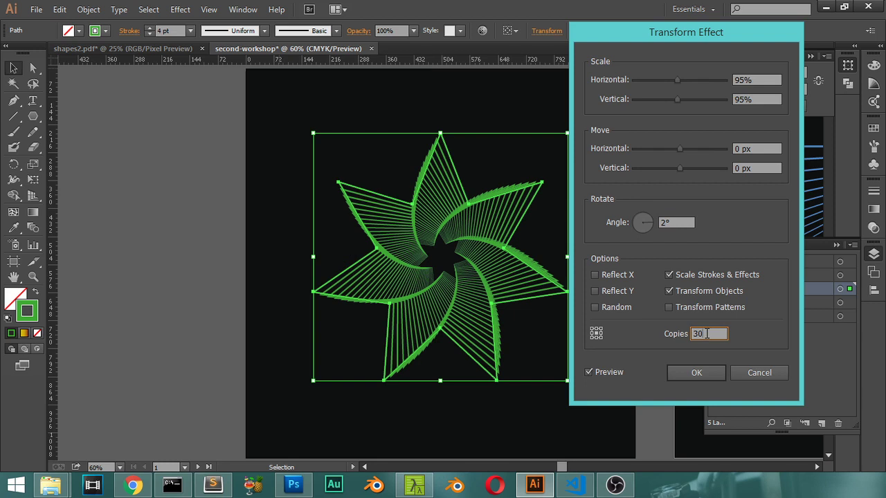
left_click_drag(695, 223, 662, 223)
type("1")
left_click(713, 334)
left_click_drag(675, 221, 650, 225)
type("4")
left_click(713, 334)
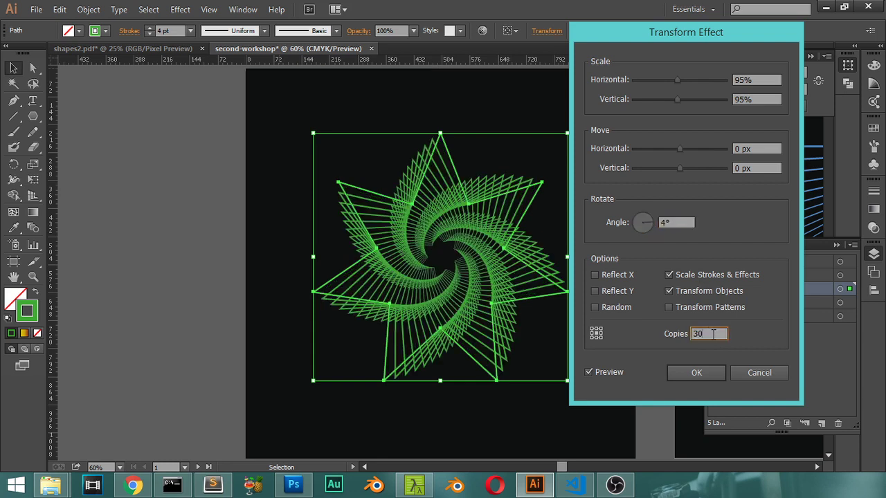
Set the rotation angle to 2°, keep Scale Strokes & Effects enabled, and apply the star's Transform effect.
left_click_drag(678, 223, 661, 223)
type("2")
left_click(713, 334)
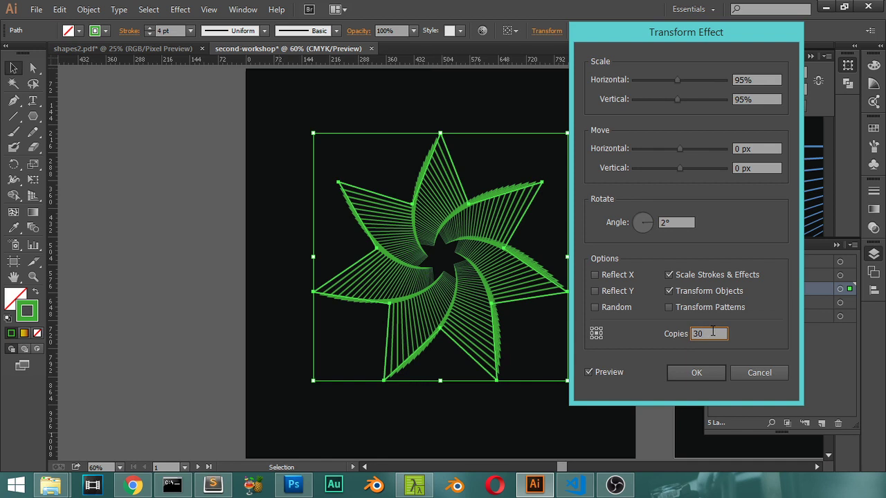
left_click(669, 276)
left_click(668, 276)
left_click(749, 99)
left_click(696, 373)
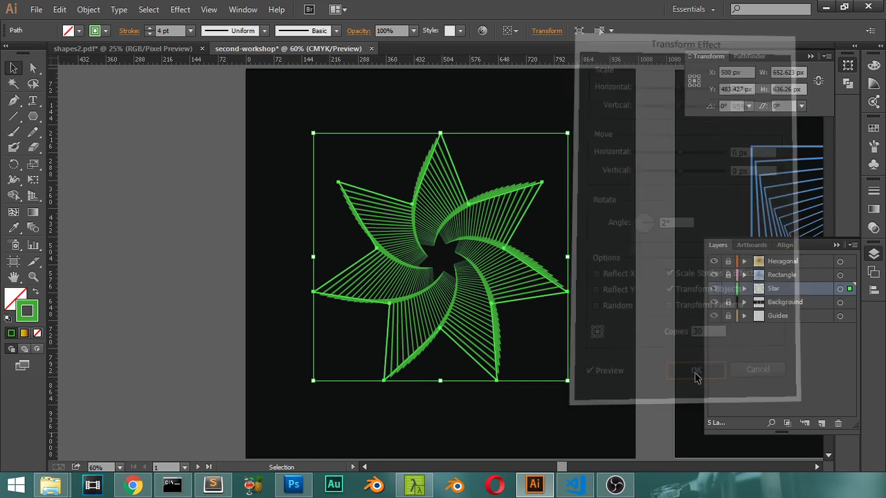
Apply a linear gradient to the star's stroke and recolour its starting stop to blue #3383c5, with the colour sliders in RGB.
left_click(25, 334)
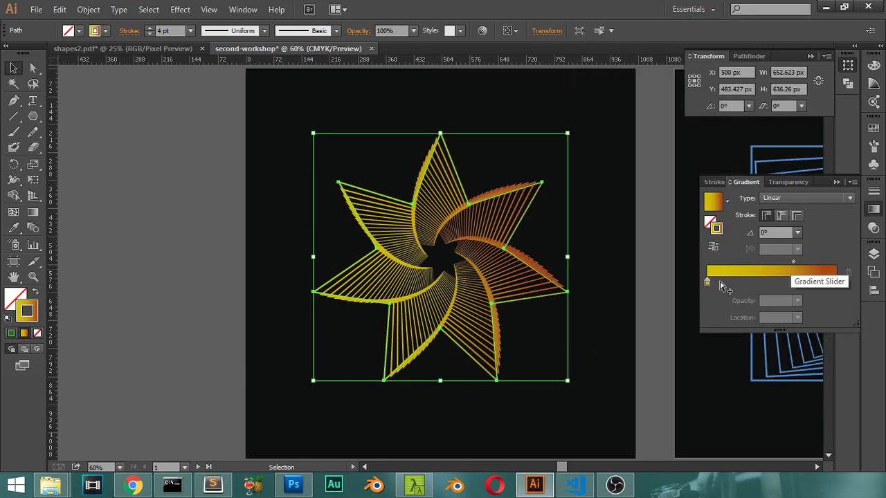
left_click(706, 280)
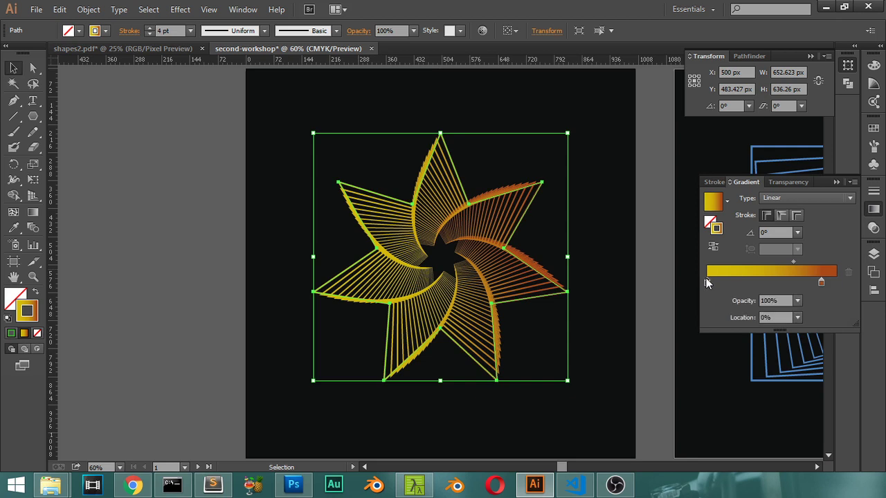
double_click(705, 281)
left_click(746, 410)
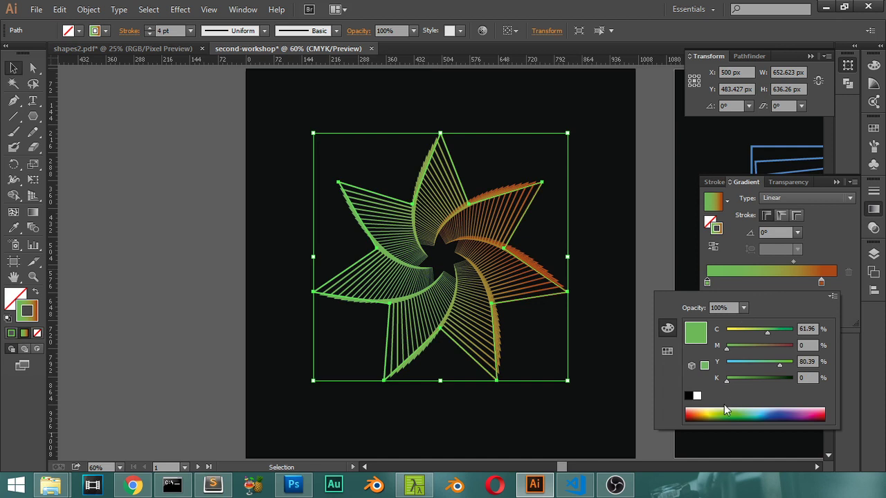
left_click(732, 416)
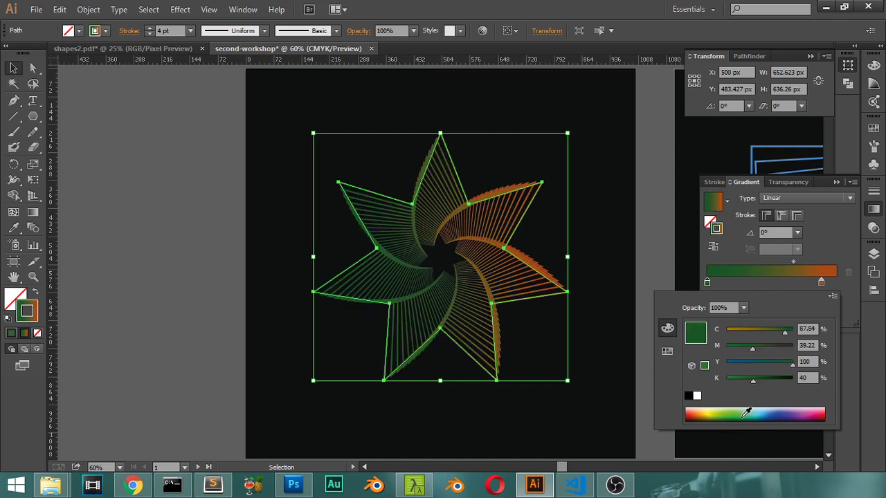
left_click(767, 411)
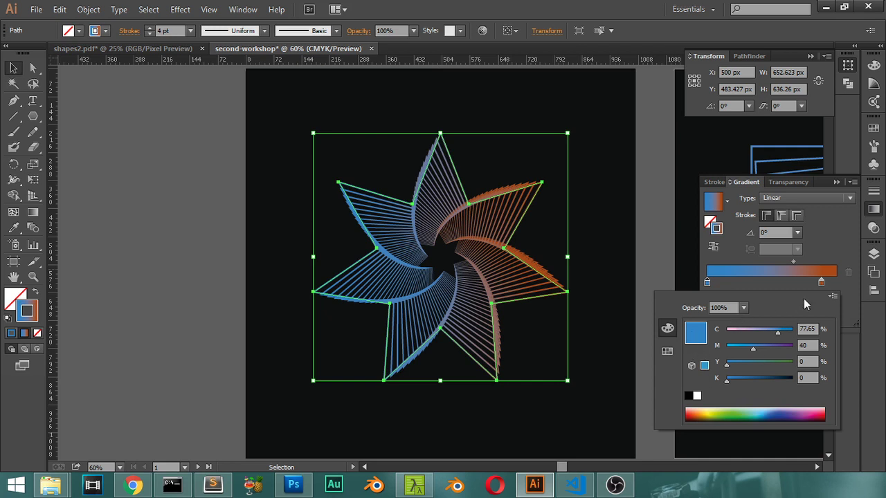
left_click(833, 296)
left_click(789, 313)
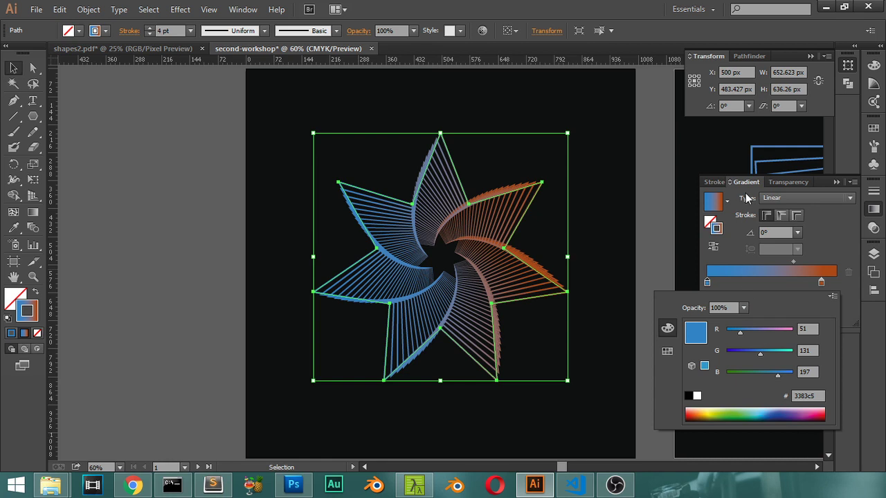
left_click(828, 245)
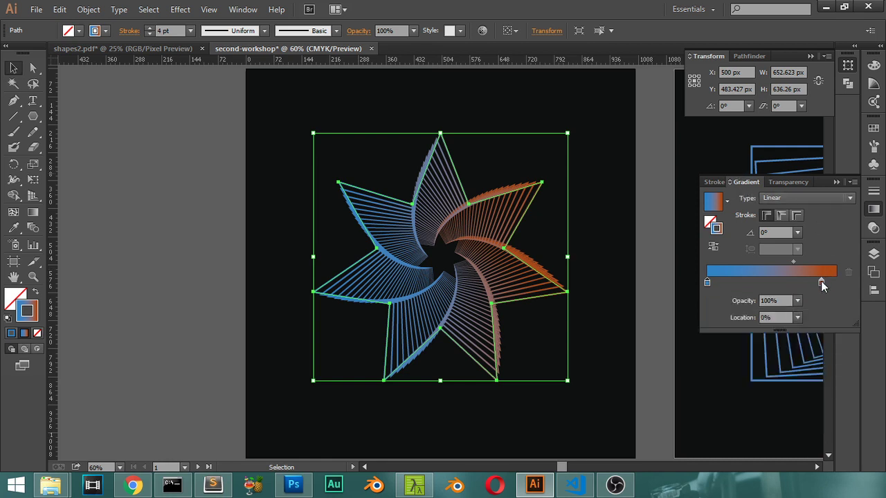
Recolour the end stop of the star's stroke gradient to a bluish green with 67.84% cyan and 58.82% yellow.
double_click(822, 283)
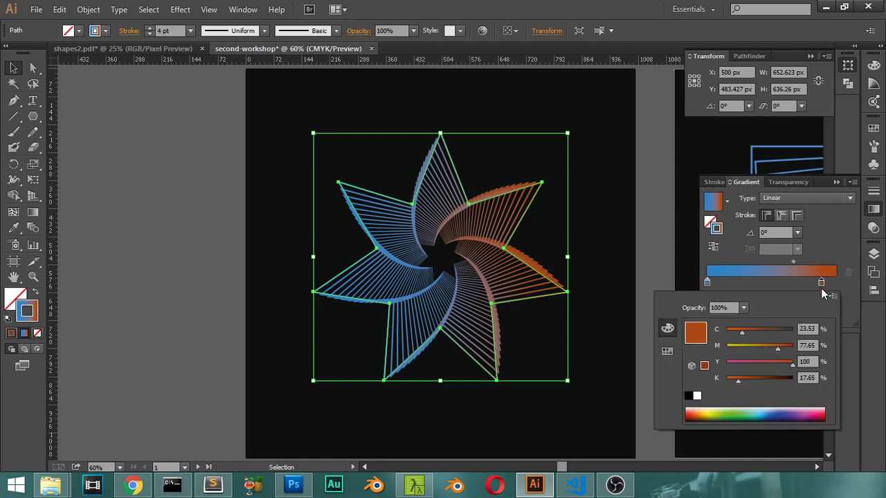
left_click(776, 412)
left_click_drag(776, 409, 781, 409)
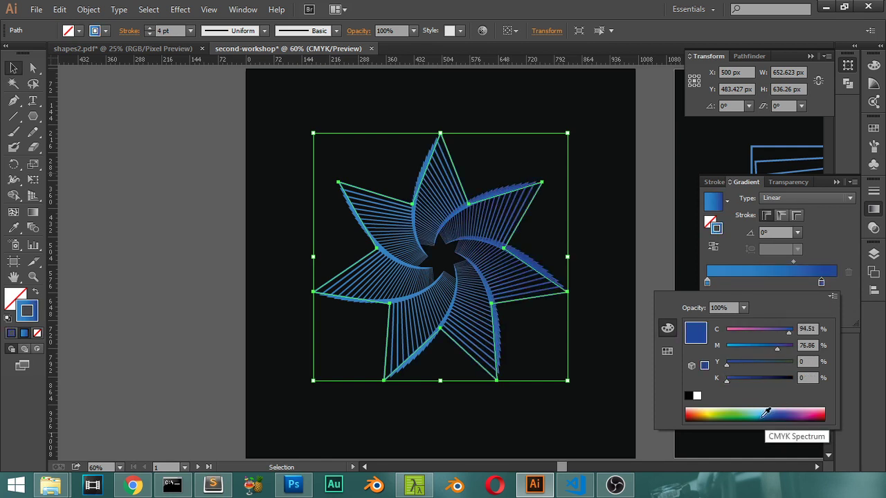
left_click(752, 412)
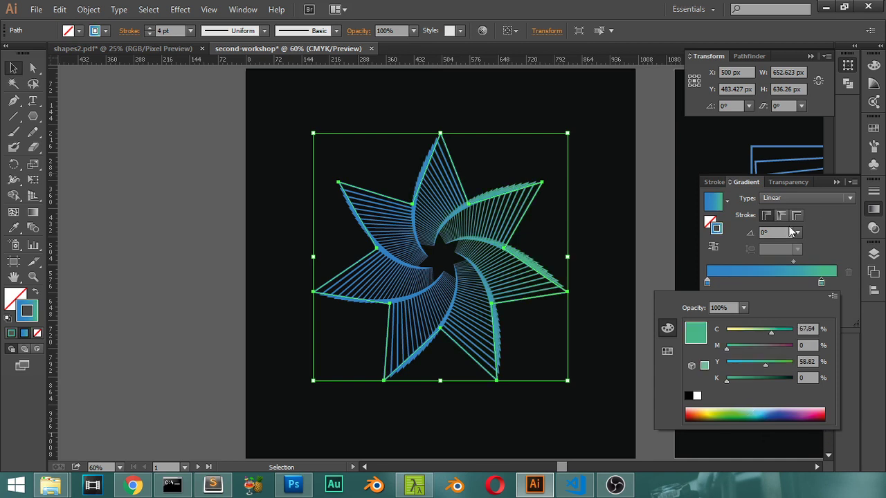
left_click(835, 182)
left_click(835, 182)
Unlock the Rectangle layer, lock the Star layer and select the spiral square's path.
left_click_drag(695, 279, 326, 320)
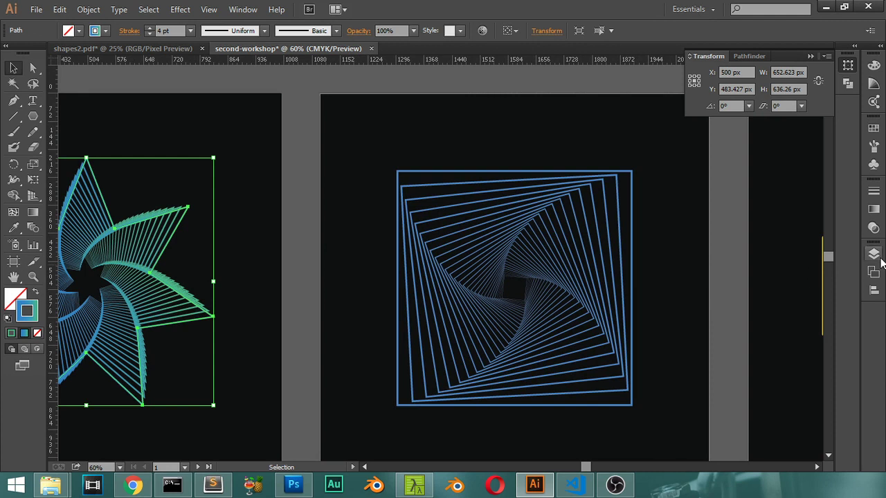
left_click(878, 256)
left_click(776, 281)
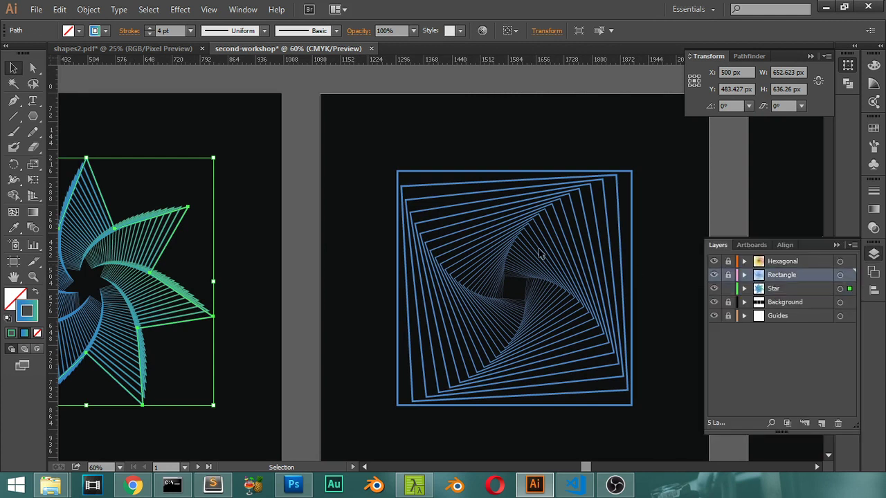
left_click(728, 287)
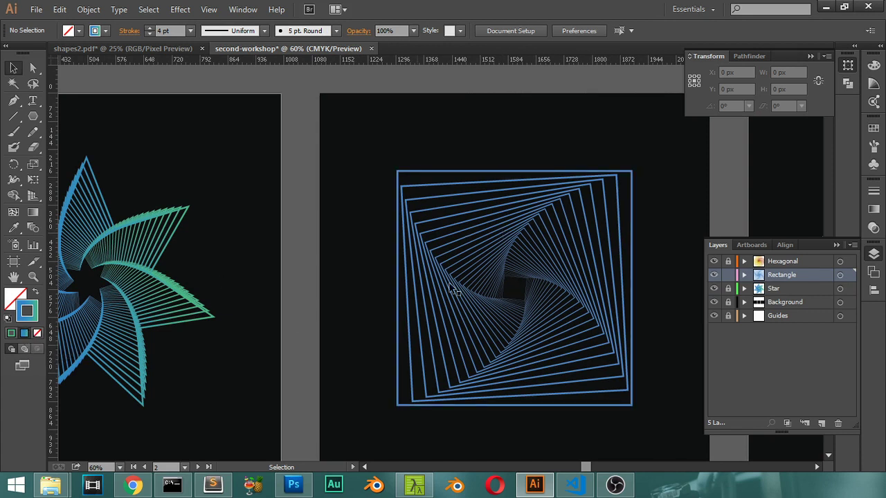
left_click(744, 275)
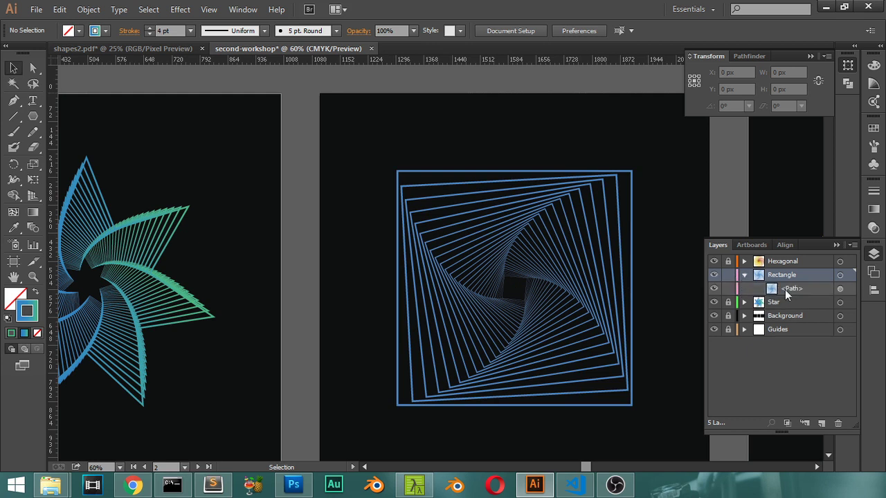
left_click(569, 270)
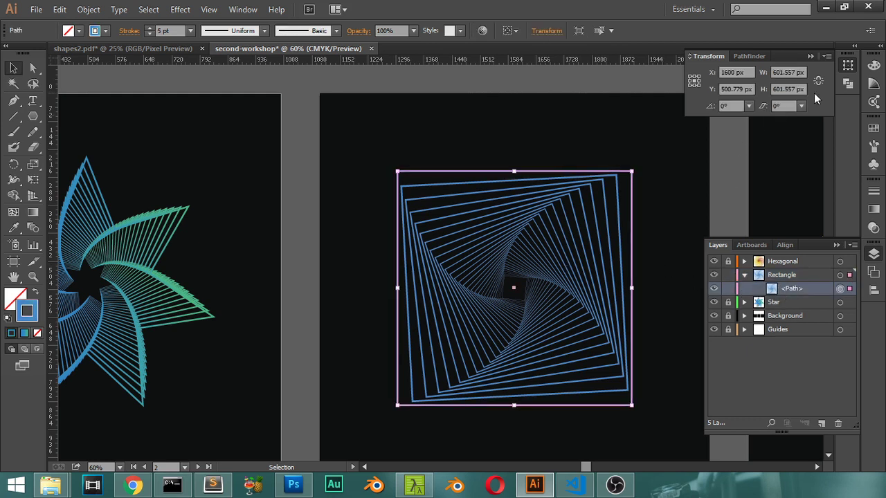
Apply a linear gradient to the spiral square's stroke and recolour its starting stop to pink with 13.33% cyan and 85.49% magenta.
left_click(872, 212)
left_click(794, 277)
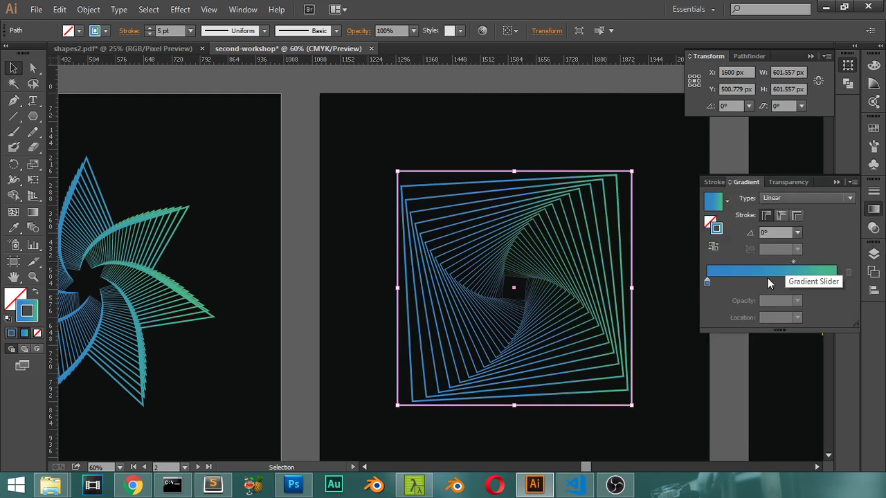
left_click(706, 280)
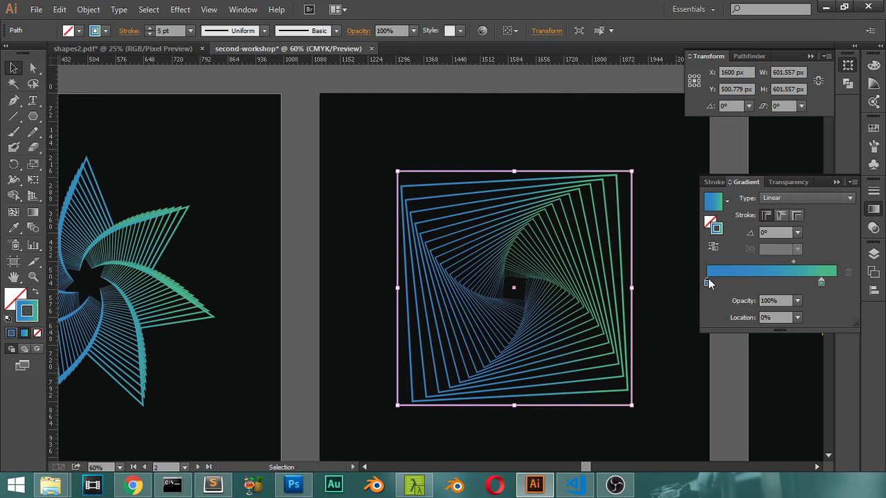
double_click(707, 281)
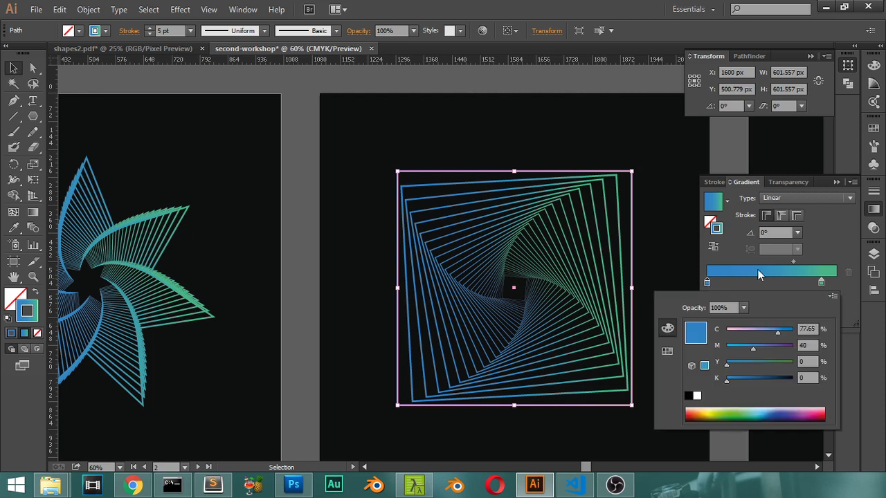
left_click(708, 281)
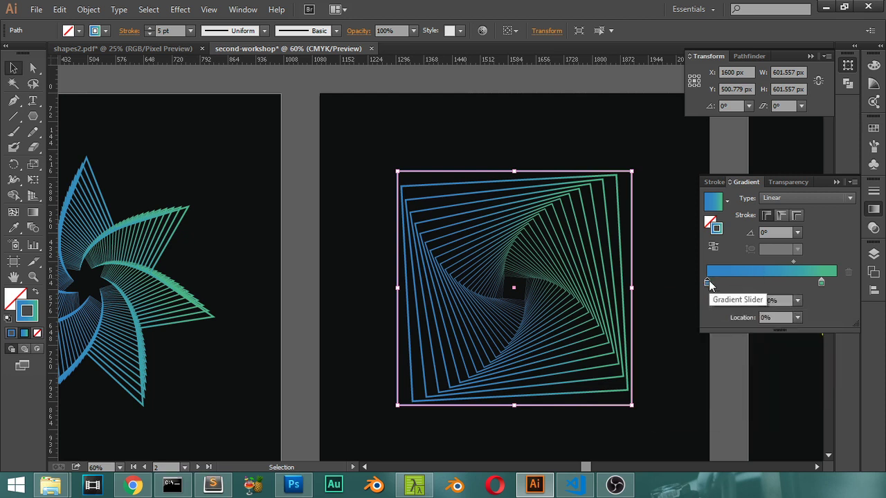
double_click(707, 281)
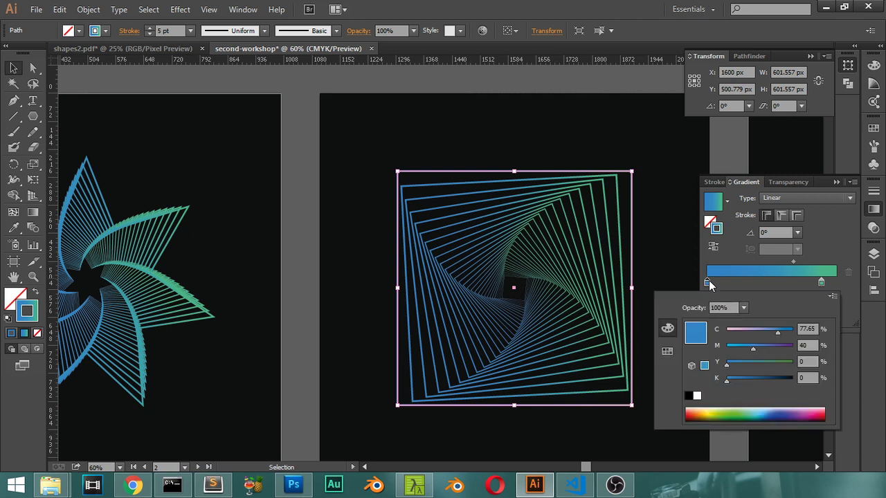
left_click(814, 409)
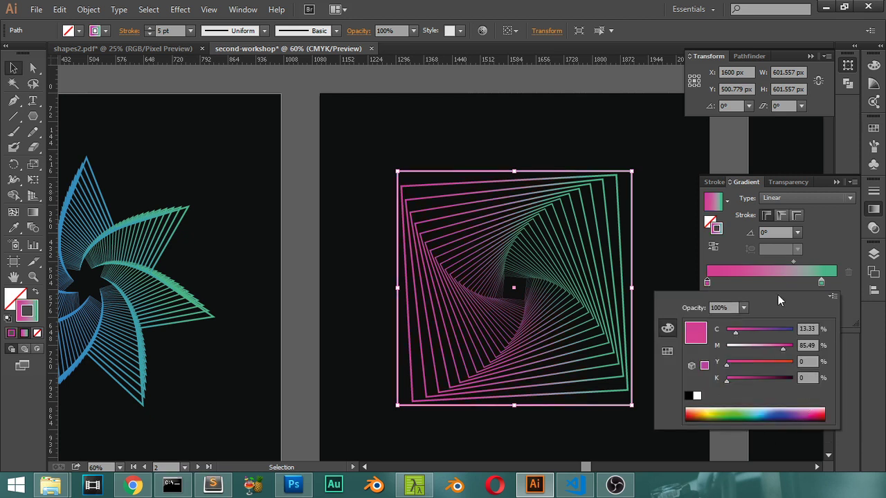
Move the end stop of the square's stroke gradient to 100% and its midpoint to about 53.9%.
left_click(821, 278)
left_click(822, 281)
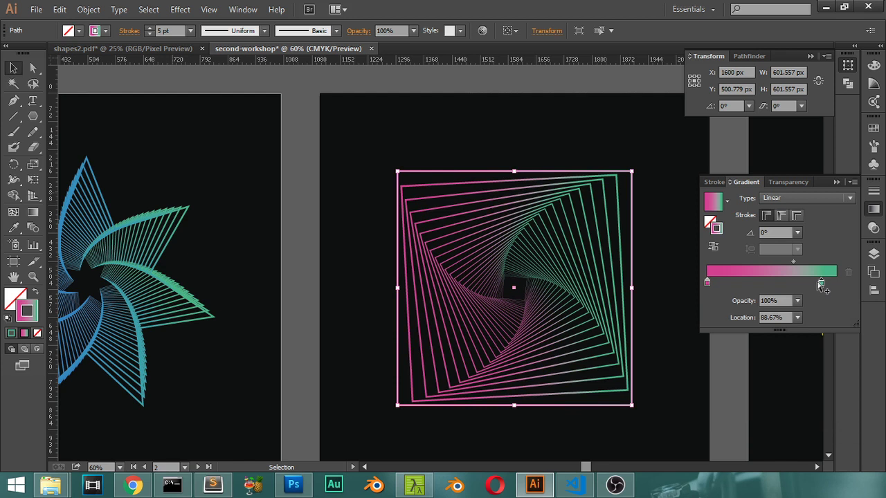
left_click_drag(821, 282, 839, 285)
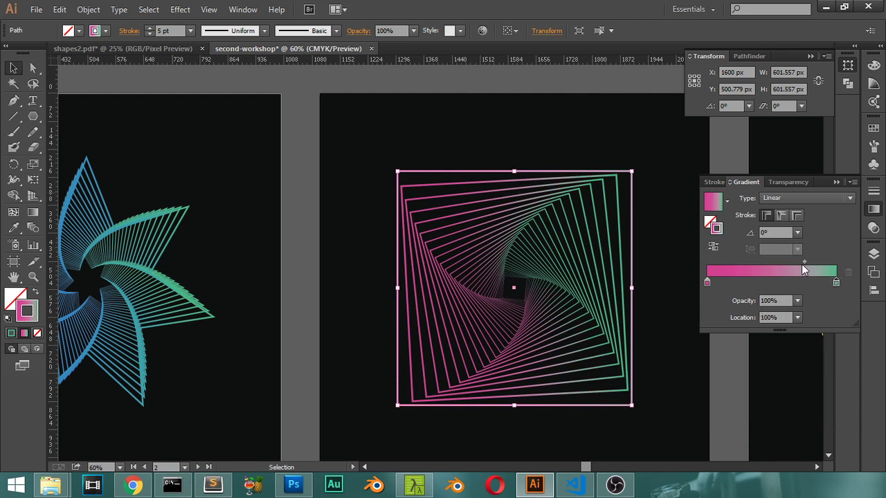
left_click_drag(804, 261, 776, 261)
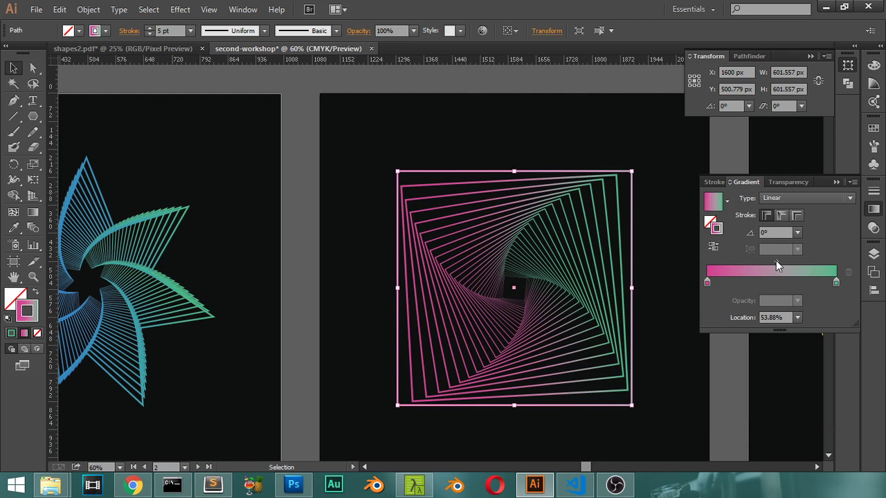
Recolour the end stop of the square's stroke gradient to blue with 79.61% cyan and 54.51% magenta.
left_click(837, 284)
double_click(836, 284)
key("Escape")
double_click(837, 284)
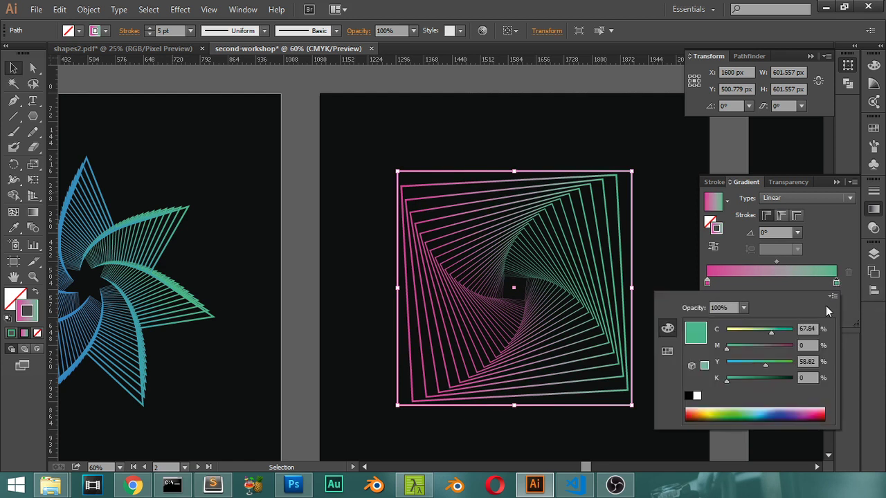
left_click(796, 415)
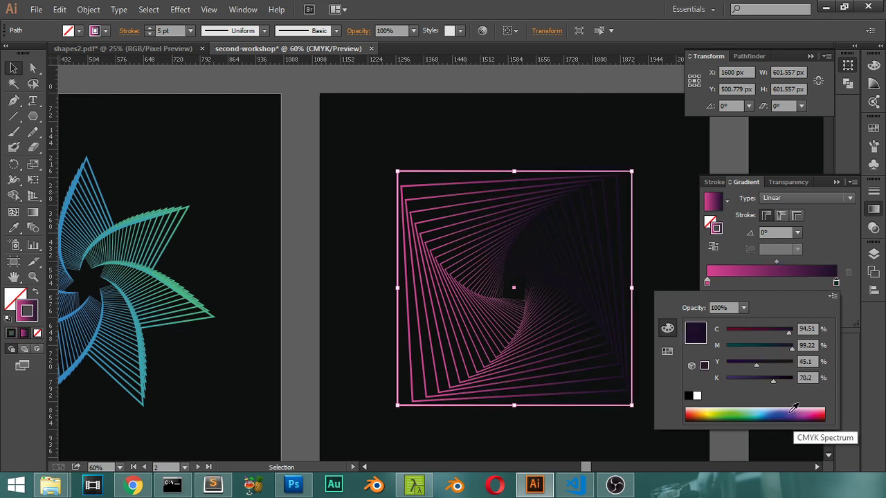
left_click(790, 410)
left_click_drag(790, 410, 793, 403)
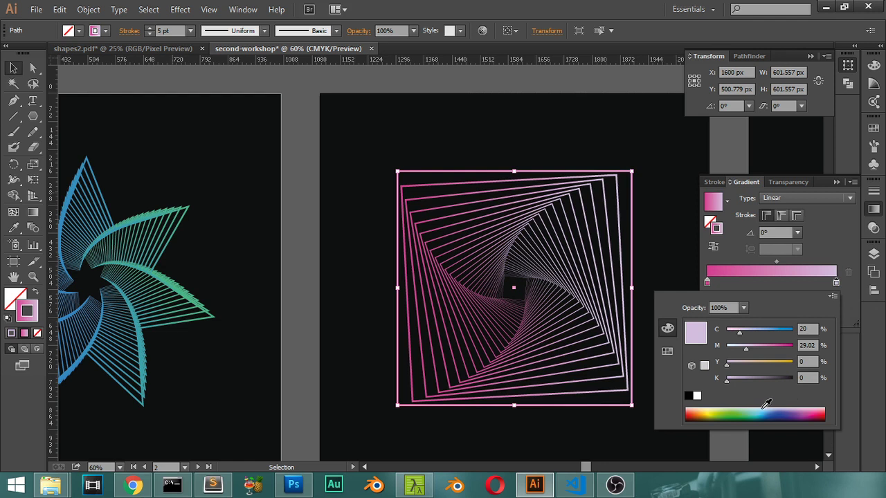
left_click(759, 411)
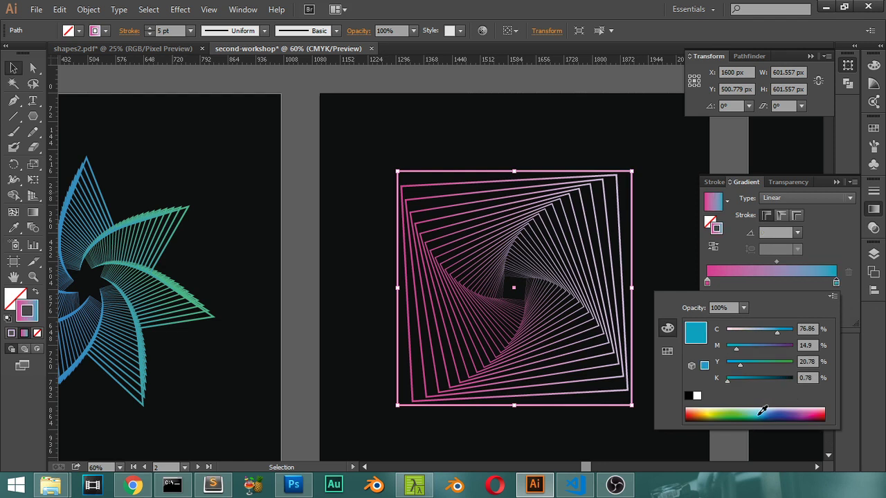
left_click(801, 411)
left_click(818, 410)
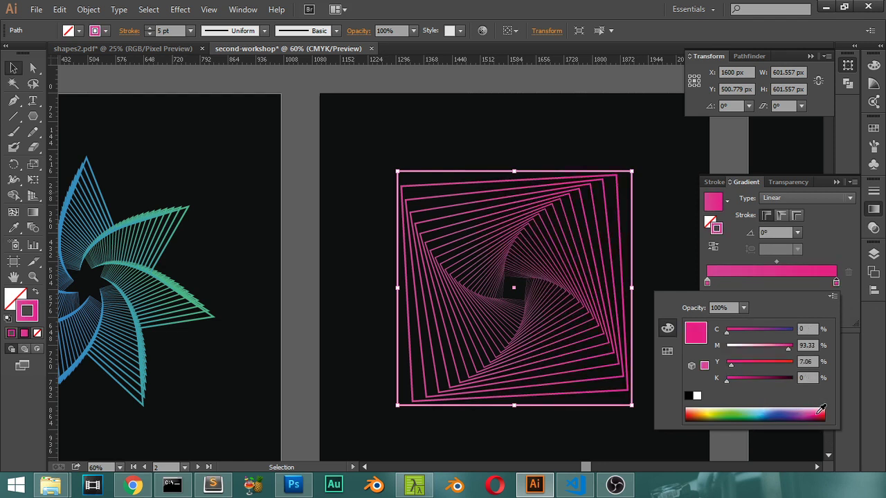
left_click(796, 412)
left_click(778, 413)
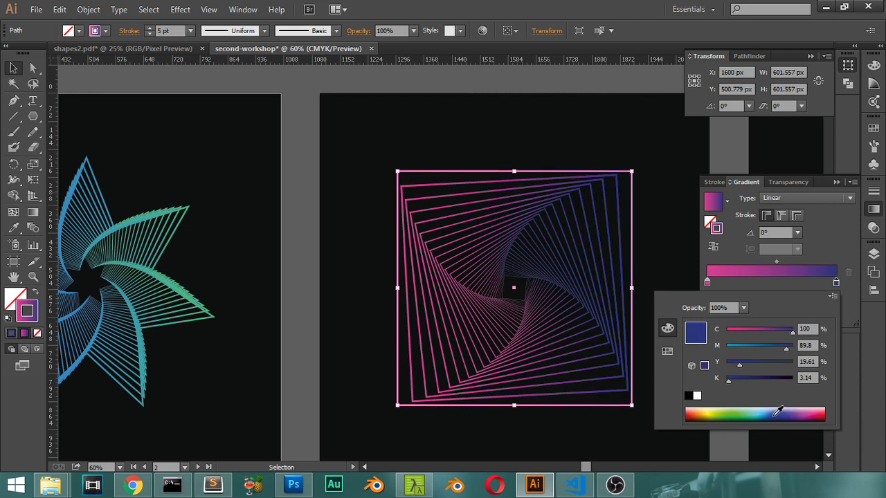
left_click(756, 411)
left_click(738, 411)
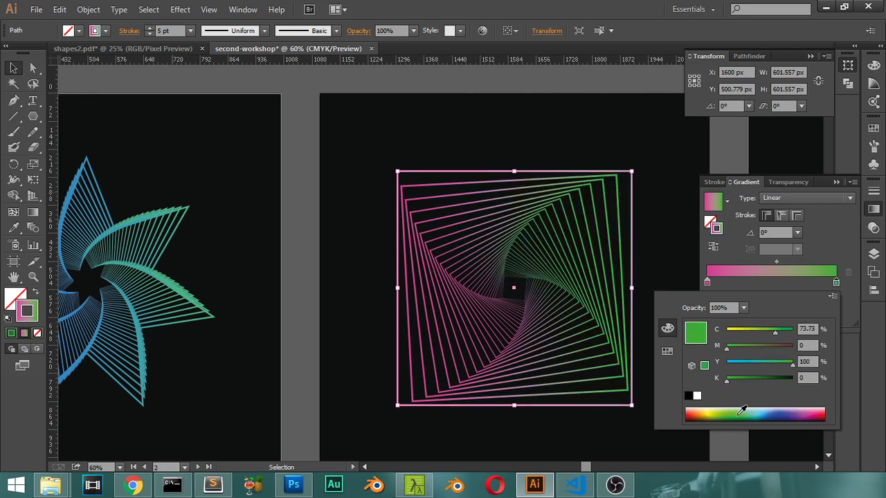
left_click(803, 414)
left_click(786, 412)
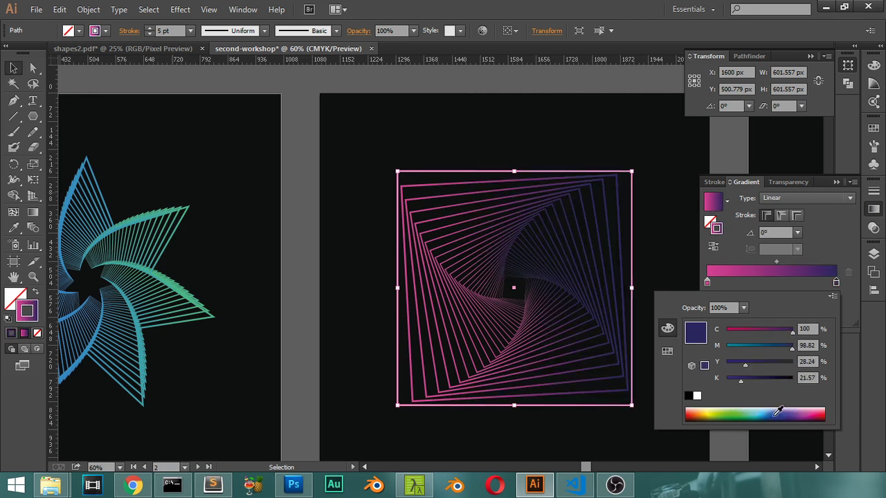
left_click(783, 410)
left_click(771, 411)
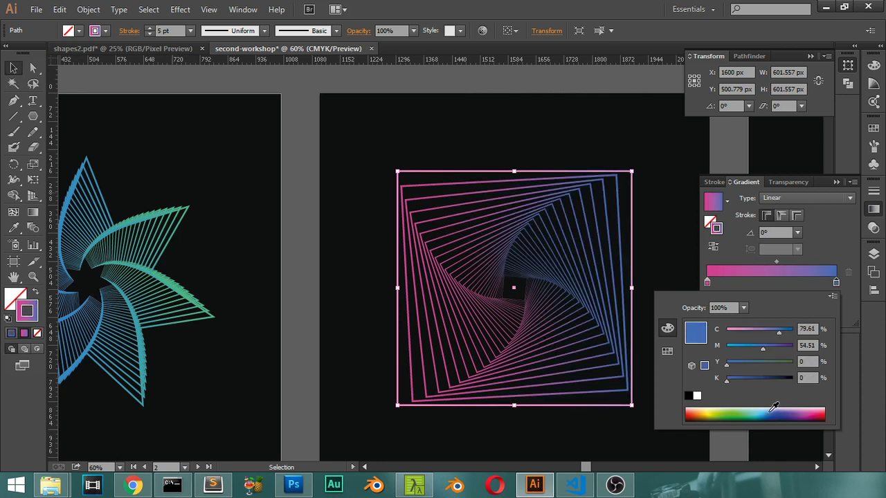
left_click(840, 180)
left_click(840, 179)
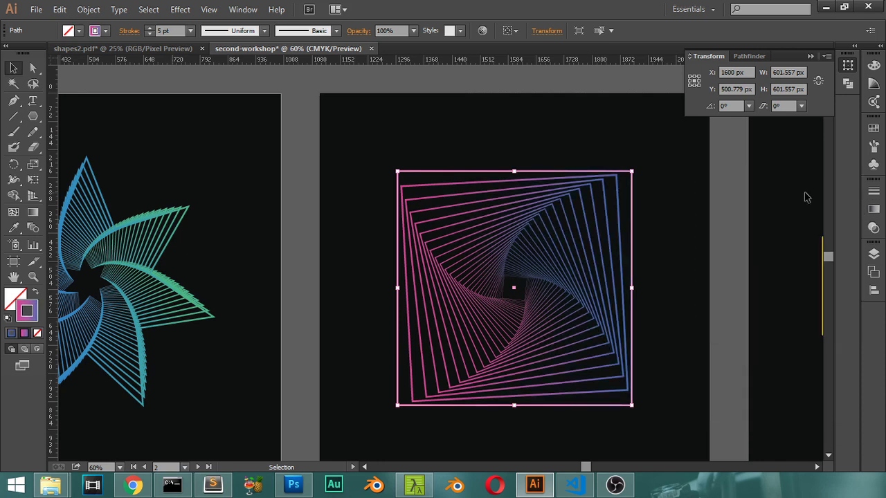
Make Artboard 1, which holds the spiral star, the active artboard.
key("ctrl+minus")
key("ctrl+minus")
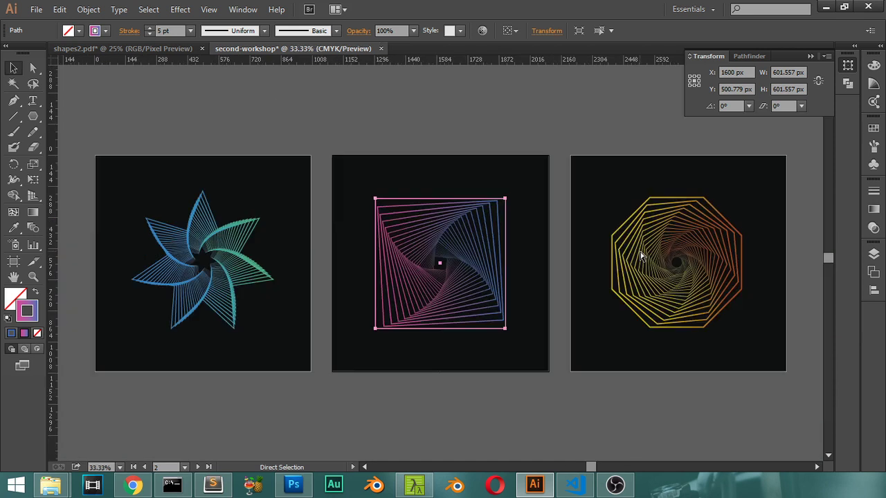
key("v")
left_click_drag(619, 342, 611, 360)
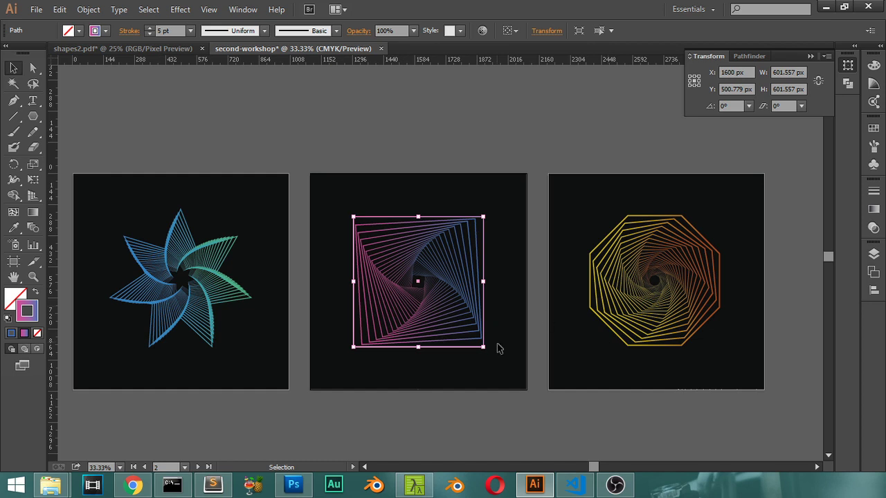
left_click_drag(435, 344, 446, 328)
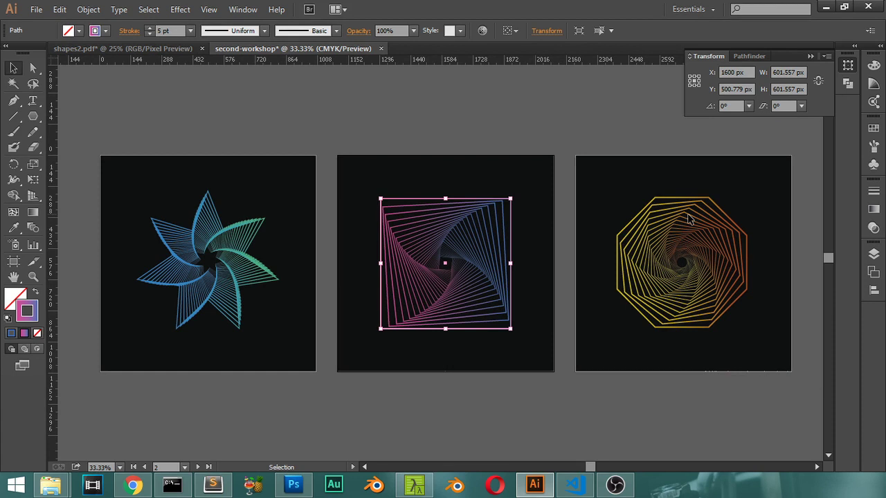
left_click(38, 9)
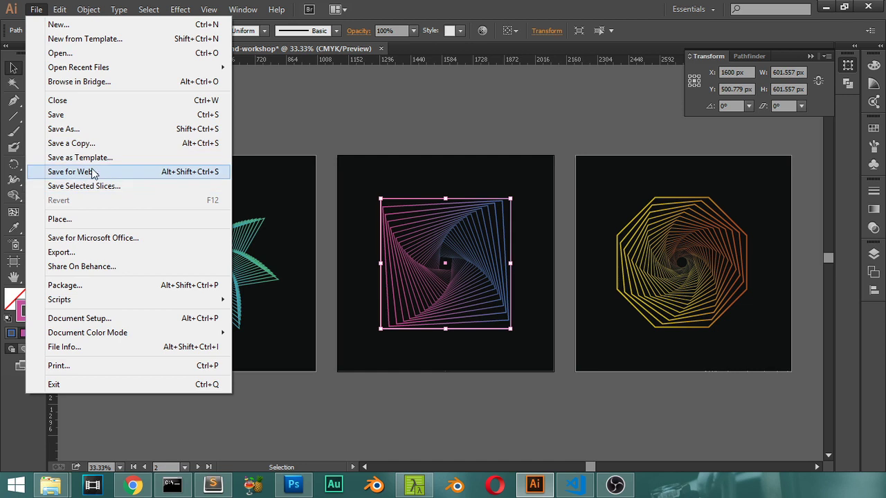
left_click(873, 255)
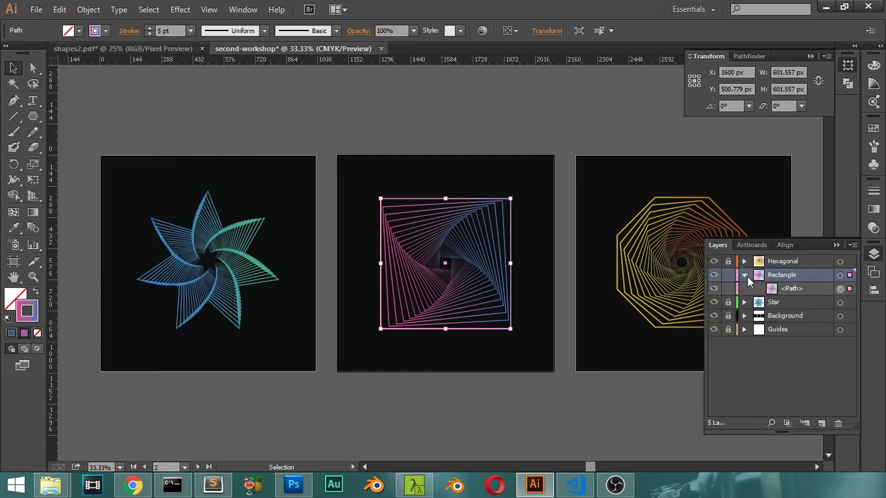
left_click(752, 245)
left_click(751, 261)
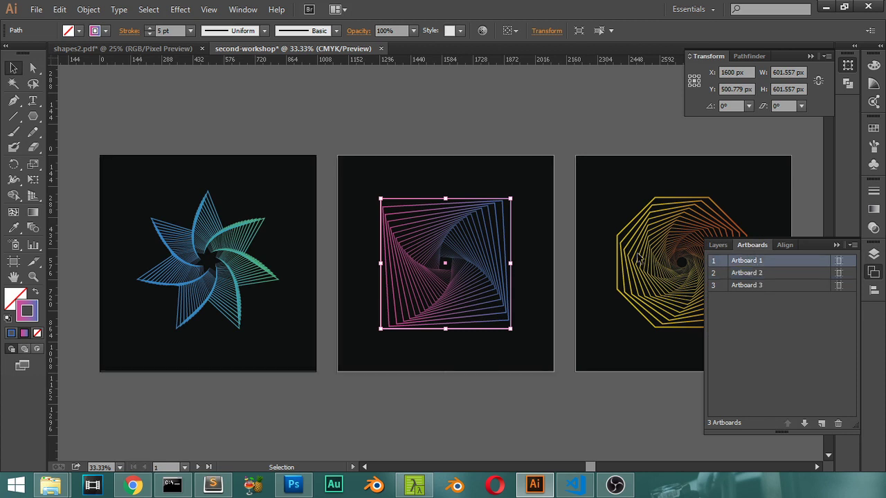
left_click(783, 286)
left_click(772, 274)
left_click(751, 261)
Open Save for Web for the star artboard, set the image width to 2000 px with linked proportions, and start saving it.
left_click(36, 10)
left_click(81, 173)
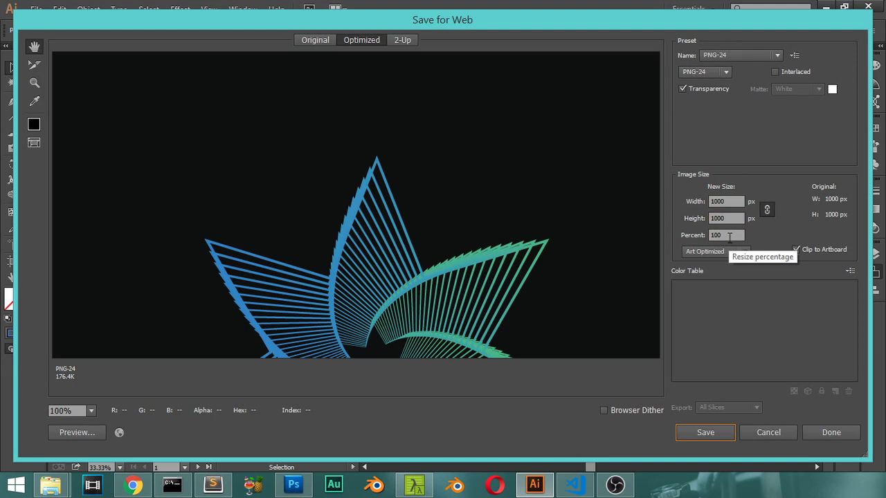
left_click(315, 41)
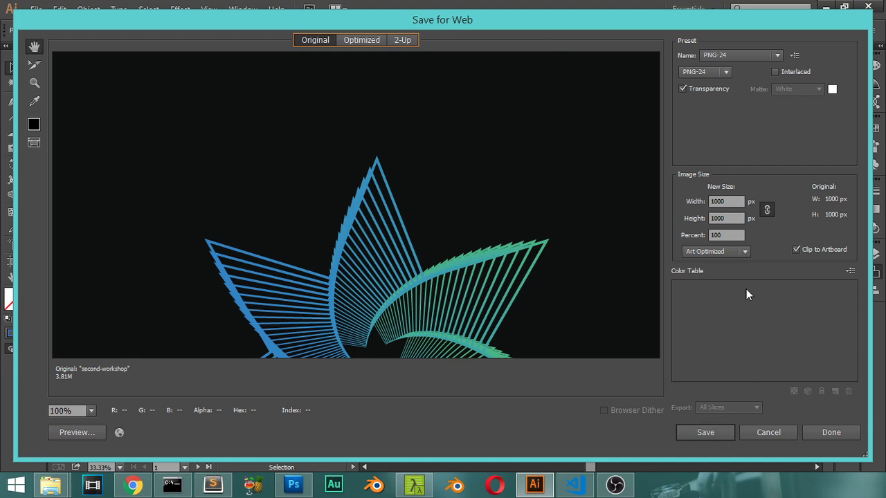
left_click(737, 205)
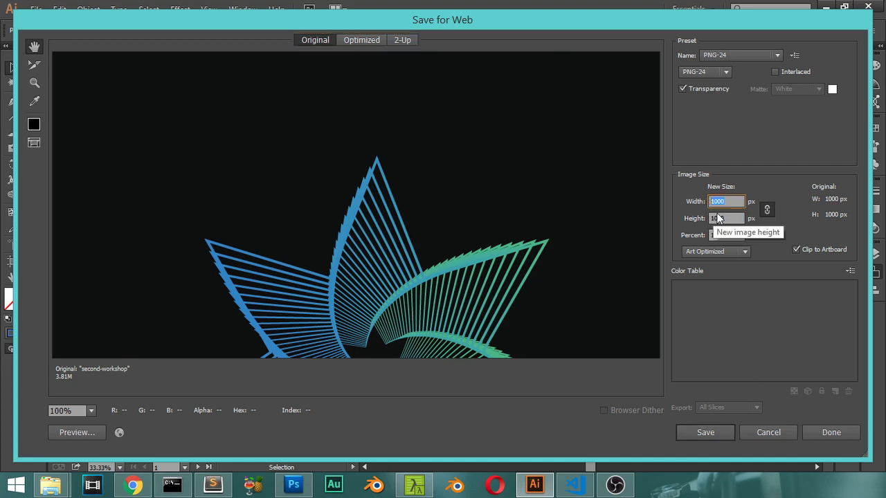
type("2000")
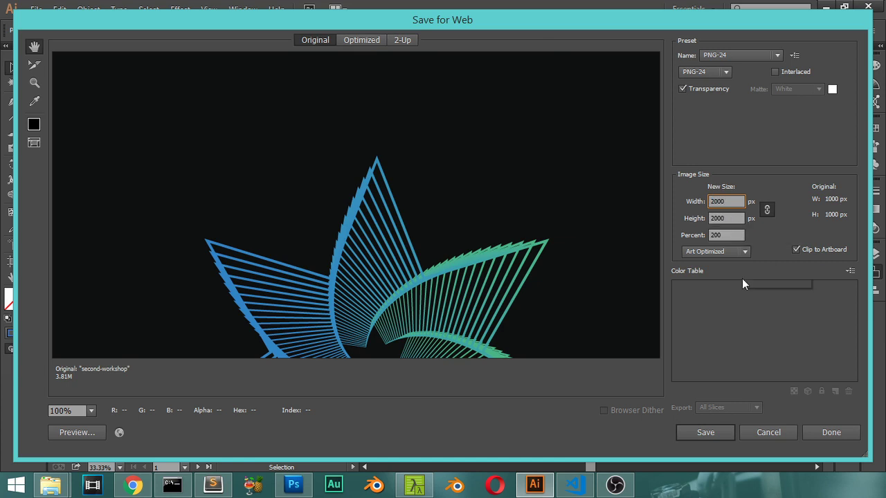
left_click(726, 433)
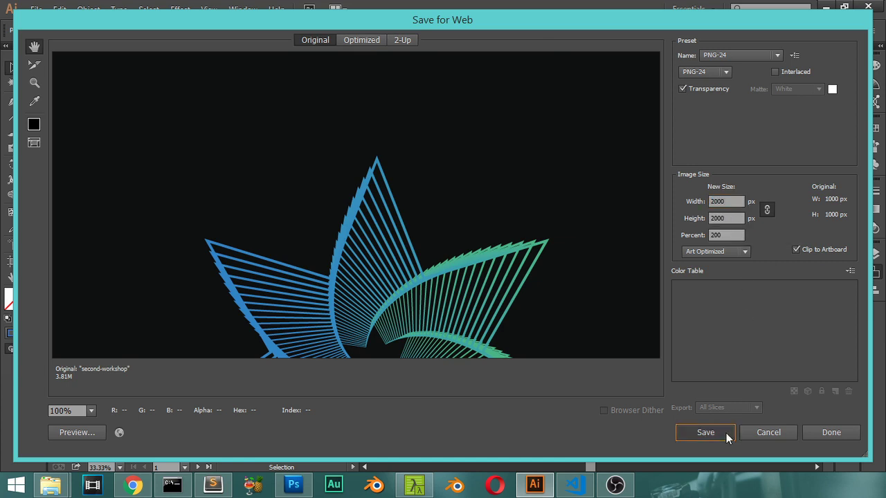